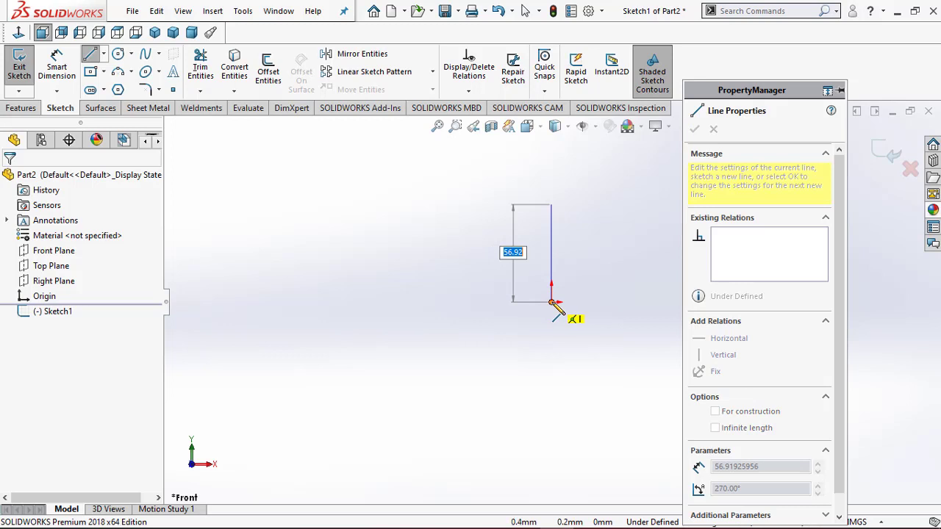
# Finish a vertical line about 57 mm long at the origin and sketch a horizontal line of about 57 mm rightward from it
pyautogui.click(552, 301)
pyautogui.click(648, 301)
pyautogui.rightClick(659, 261)
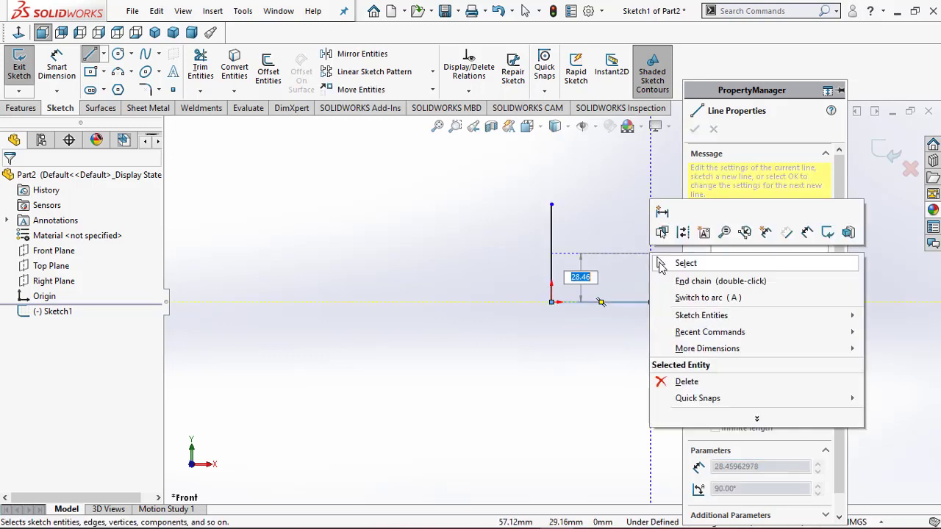
pyautogui.click(662, 264)
pyautogui.press('f')
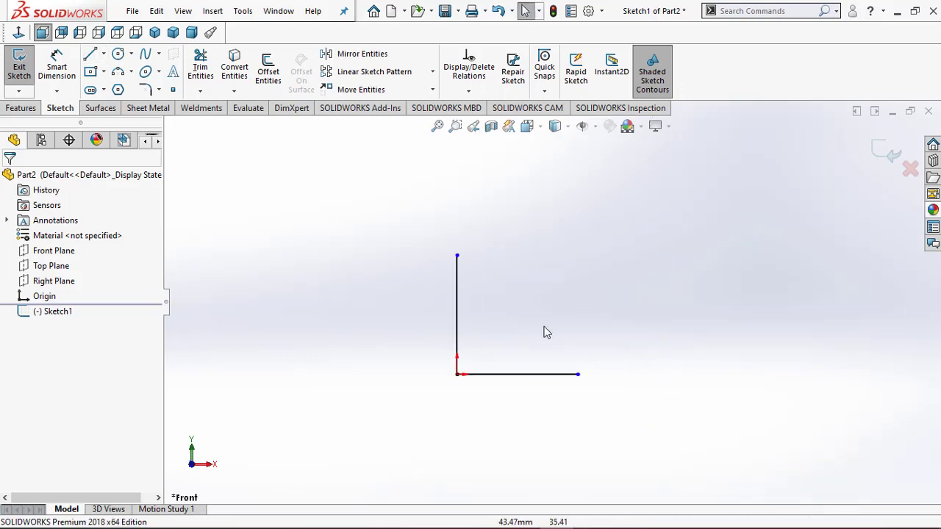
# Make the vertical and horizontal sketch lines equal in length
pyautogui.moveTo(502, 406)
pyautogui.mouseDown()
pyautogui.moveTo(420, 343)
pyautogui.moveTo(438, 325)
pyautogui.mouseUp()
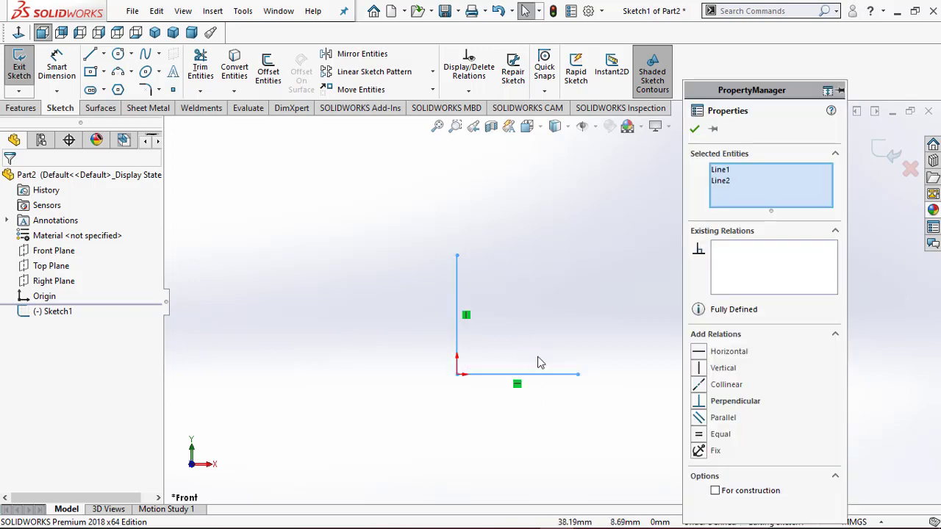
pyautogui.click(676, 295)
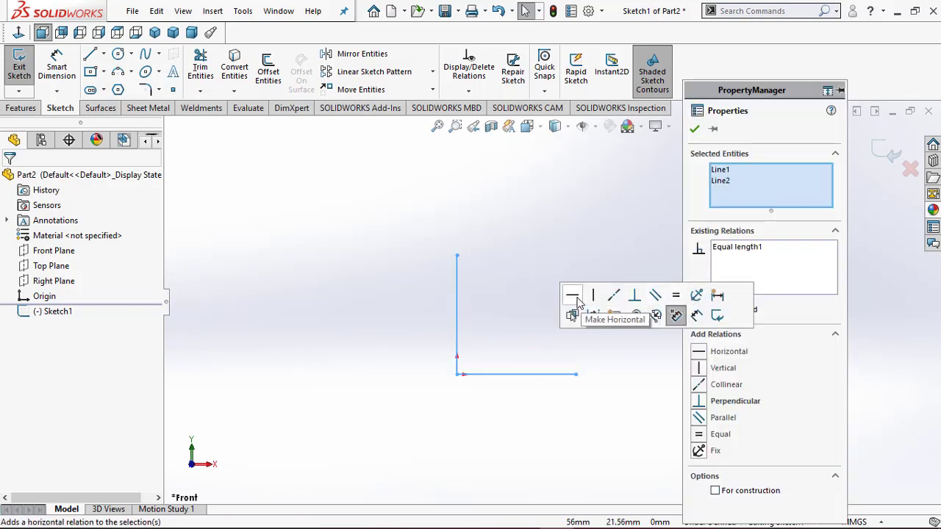
pyautogui.click(525, 262)
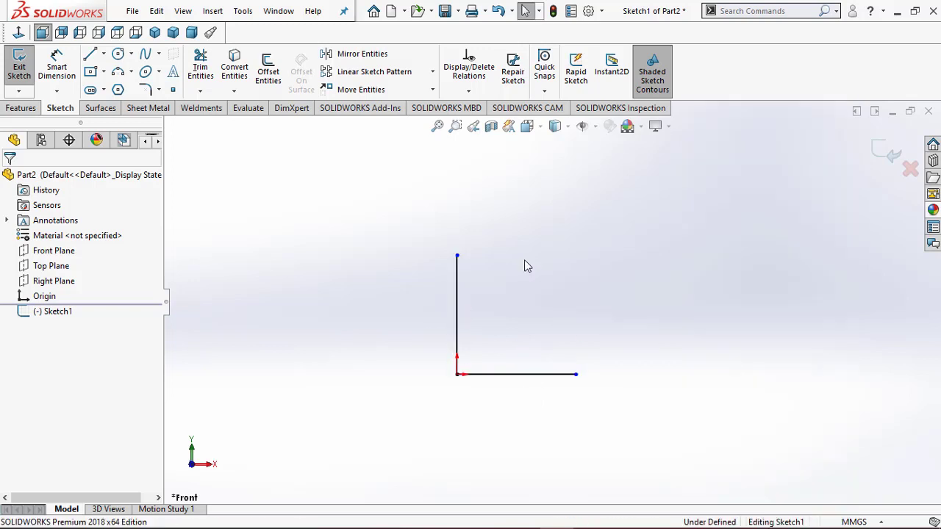
# Close the profile with a centerpoint arc centred on the origin, from the vertical line's upper end to the horizontal line's outer end
pyautogui.click(131, 71)
pyautogui.click(156, 90)
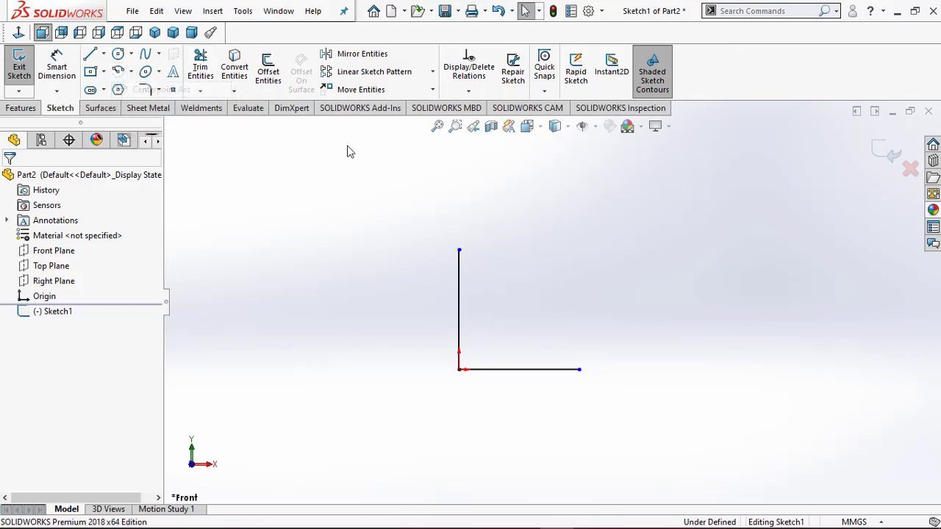
pyautogui.click(459, 369)
pyautogui.click(459, 250)
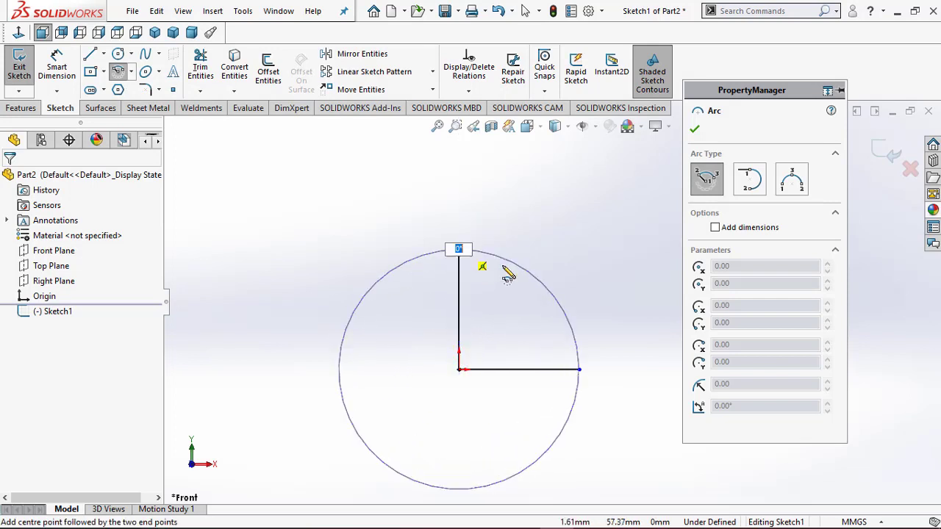
pyautogui.click(581, 370)
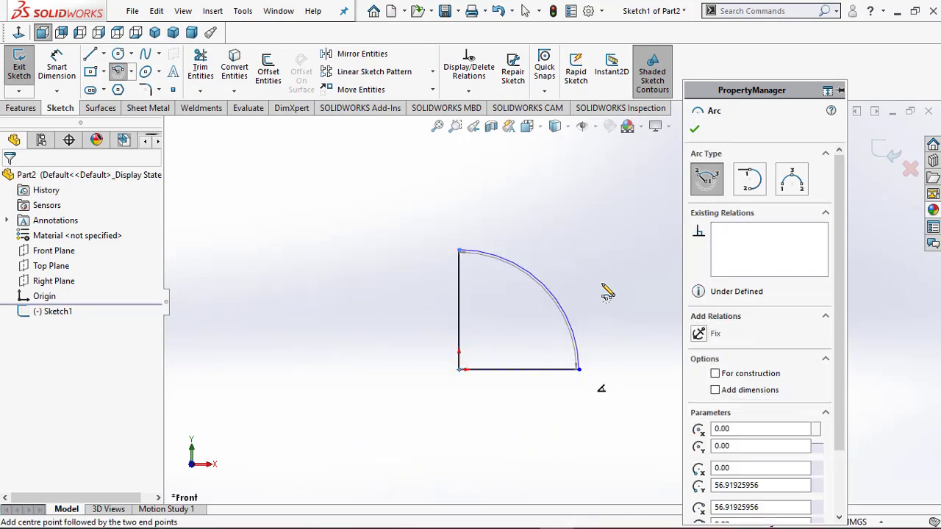
pyautogui.rightClick(634, 296)
pyautogui.click(636, 295)
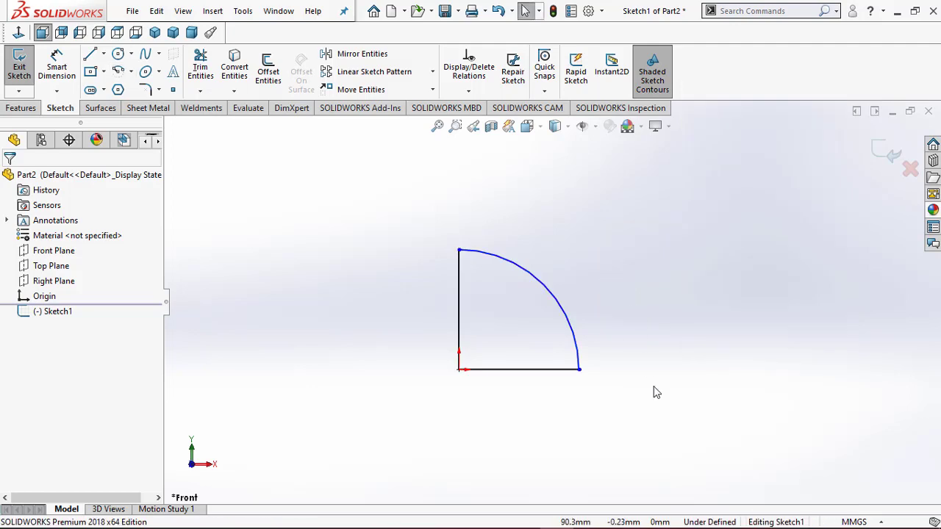
# Dimension the quarter arc's radius to 21.35 mm
pyautogui.moveTo(654, 387); pyautogui.dragTo(652, 244, button='right')
pyautogui.click(552, 296)
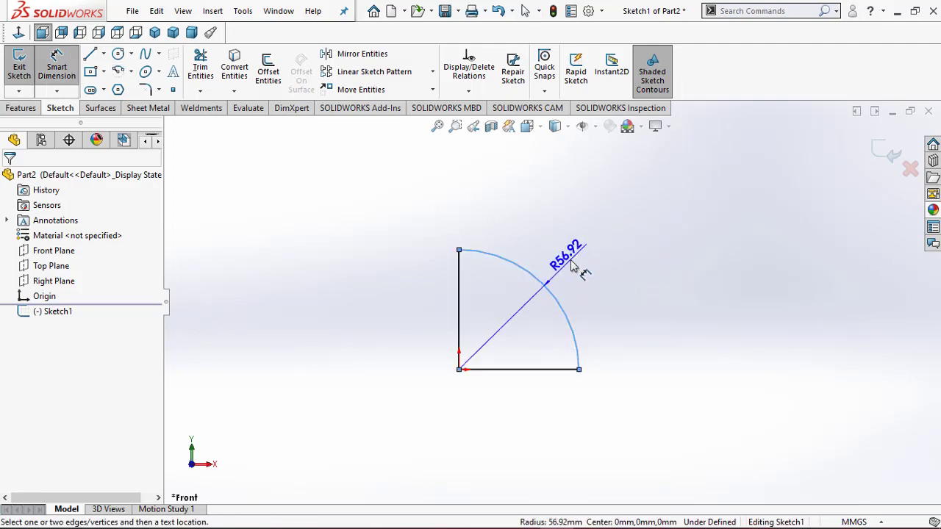
pyautogui.click(573, 267)
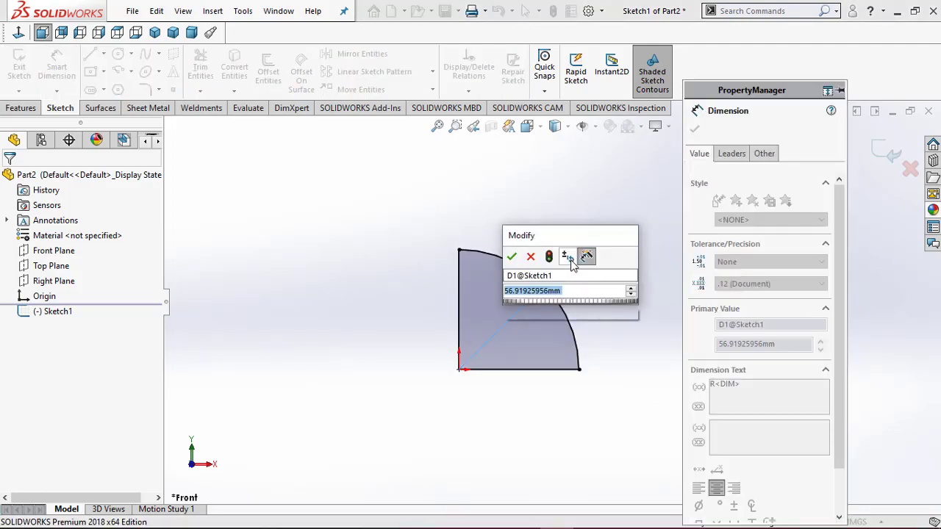
pyautogui.write('21.35')
pyautogui.press('Return')
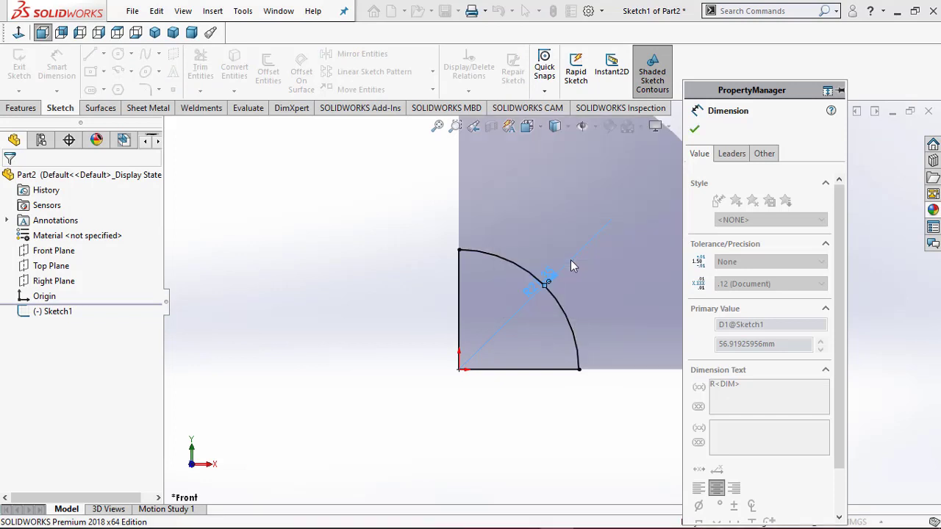
pyautogui.scroll(1, 485, 276)
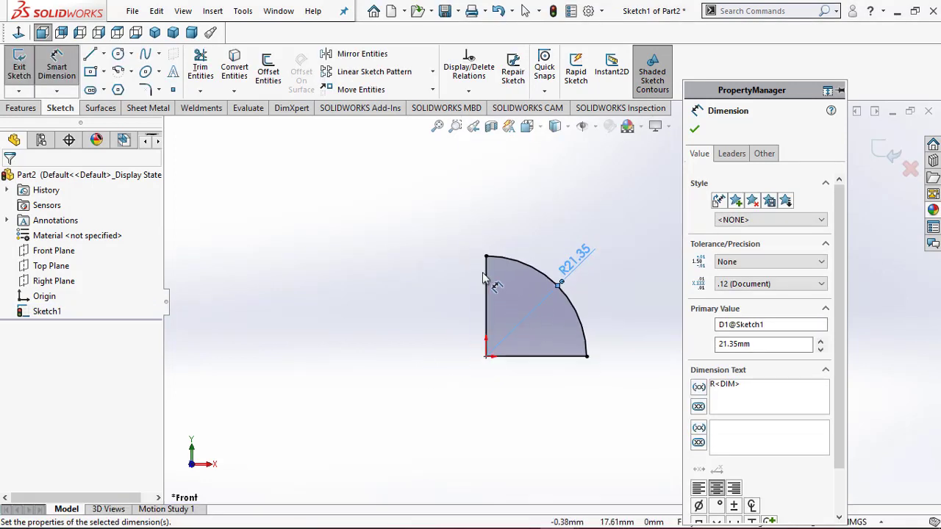
pyautogui.scroll(-2, 478, 266)
pyautogui.click(652, 212)
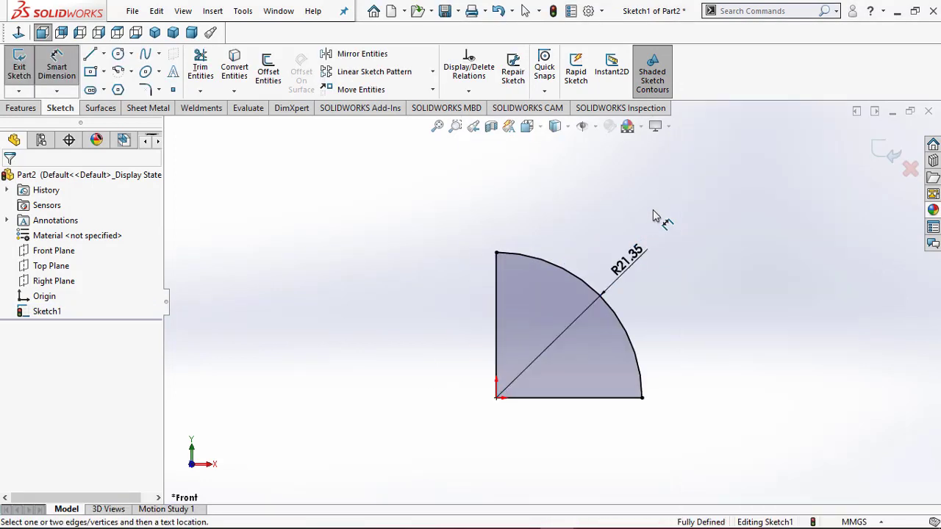
# Exit the sketch and revolve the quarter-circle profile 360° about its vertical line into a solid dome
pyautogui.click(877, 150)
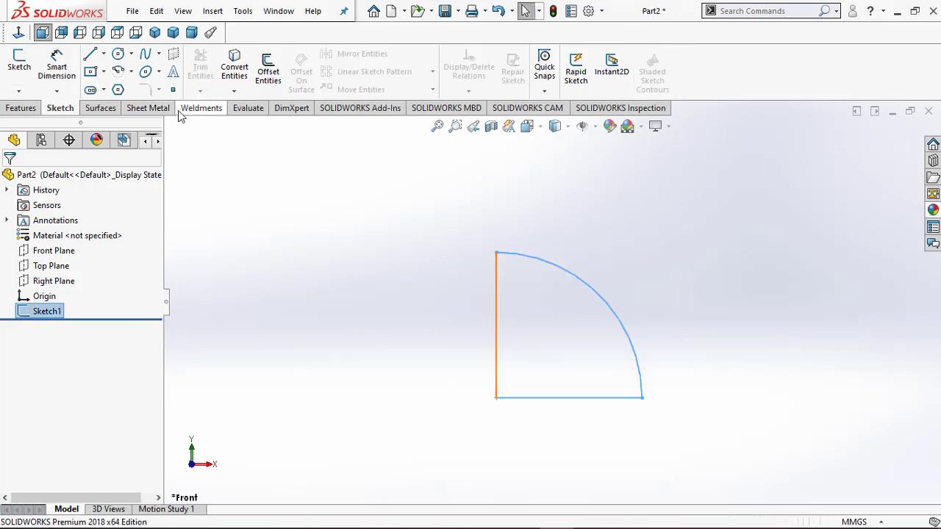
pyautogui.click(20, 108)
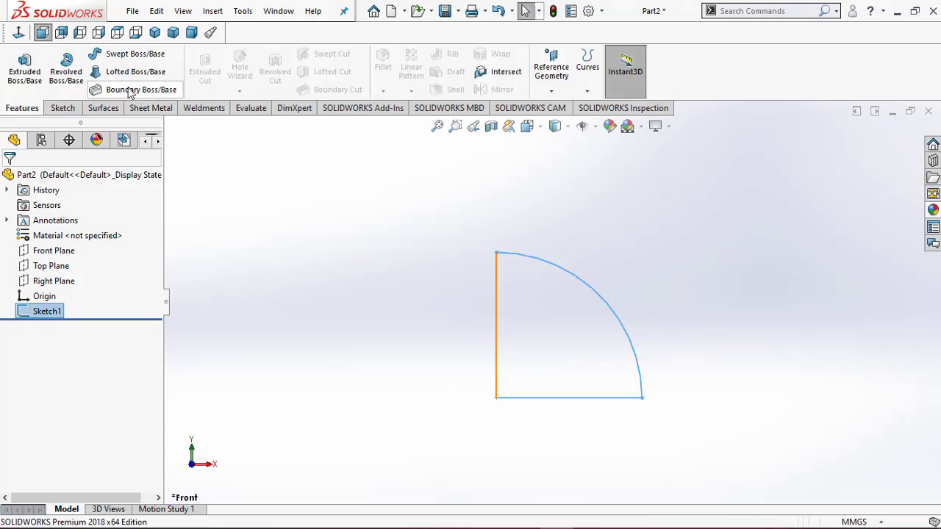
pyautogui.click(66, 71)
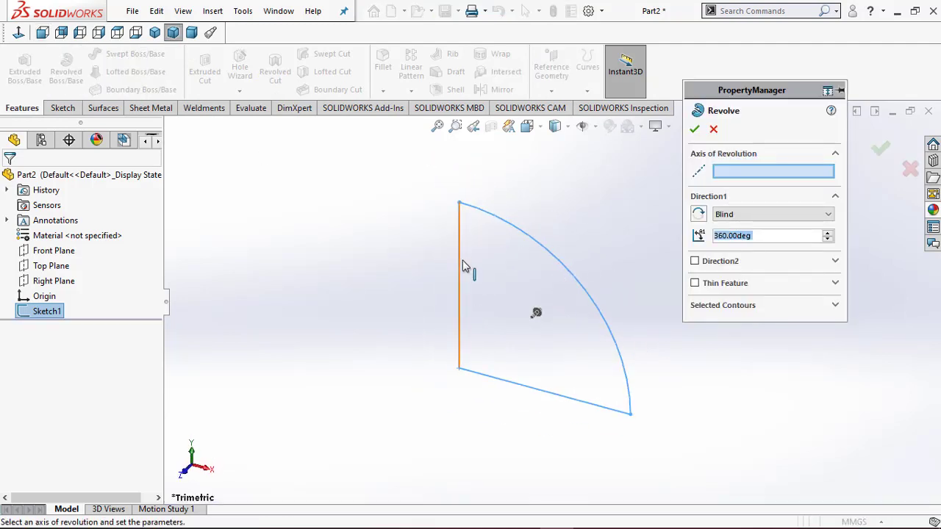
pyautogui.click(460, 267)
pyautogui.click(699, 129)
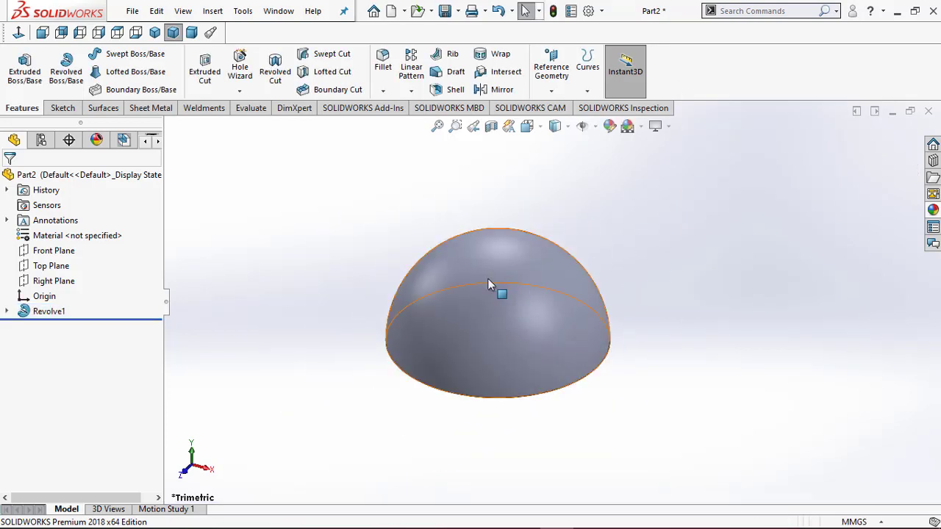
# Start a sketch on the Front Plane and convert the dome's outer silhouette edge into a sketch arc
pyautogui.moveTo(495, 287); pyautogui.dragTo(507, 235, button='middle')
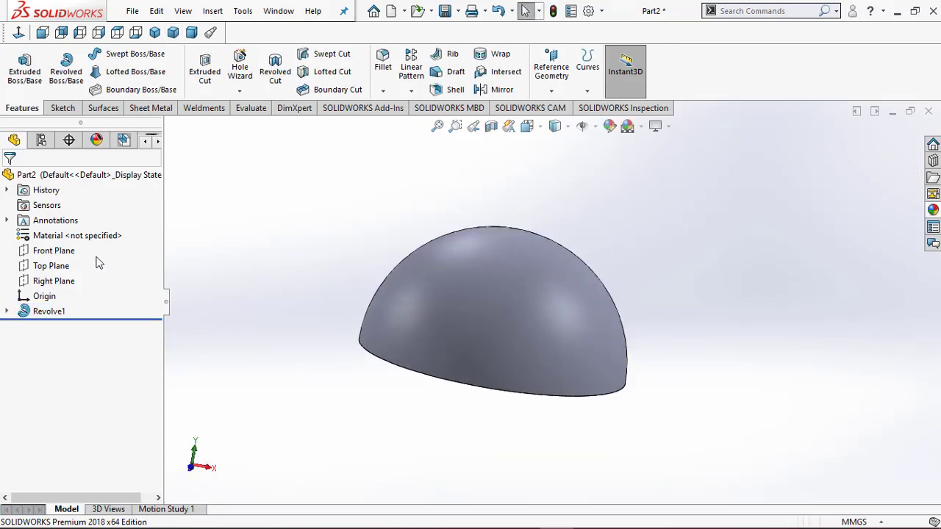
pyautogui.click(53, 251)
pyautogui.moveTo(470, 282); pyautogui.dragTo(462, 334, button='middle')
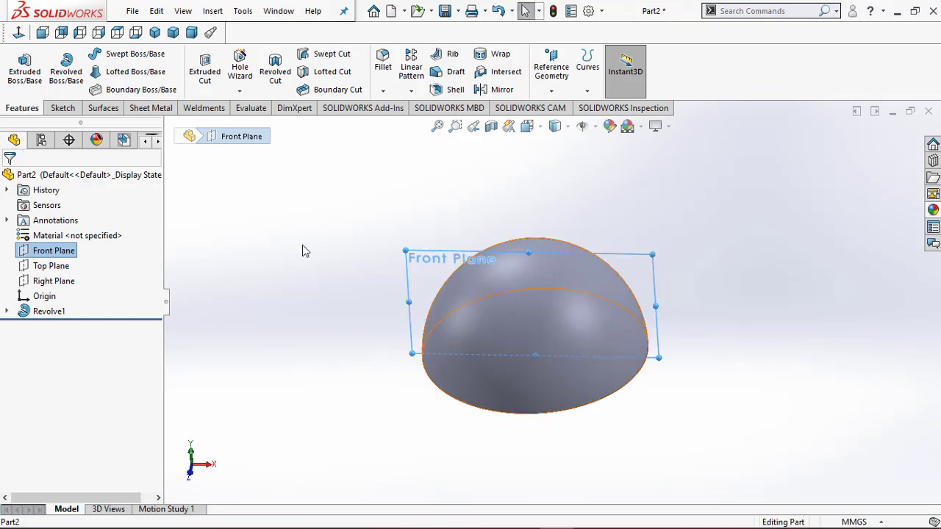
pyautogui.click(63, 108)
pyautogui.click(19, 66)
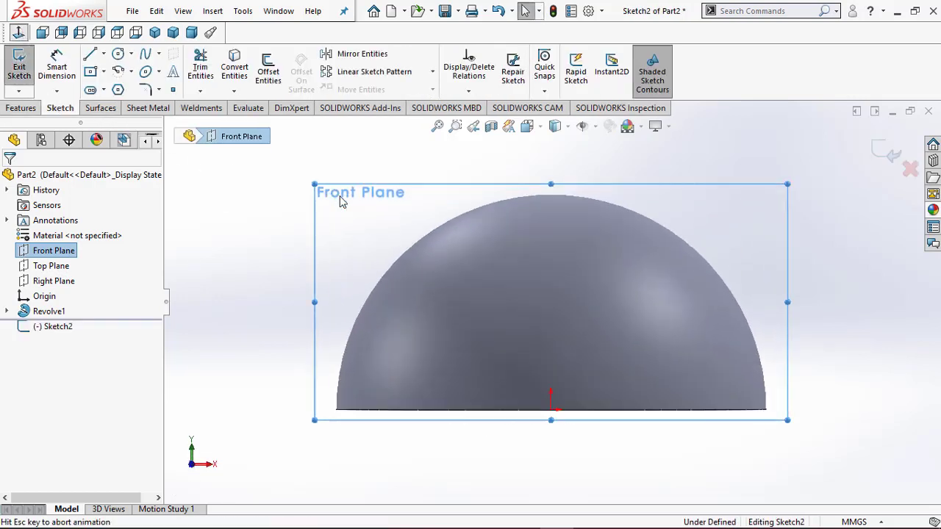
pyautogui.click(650, 243)
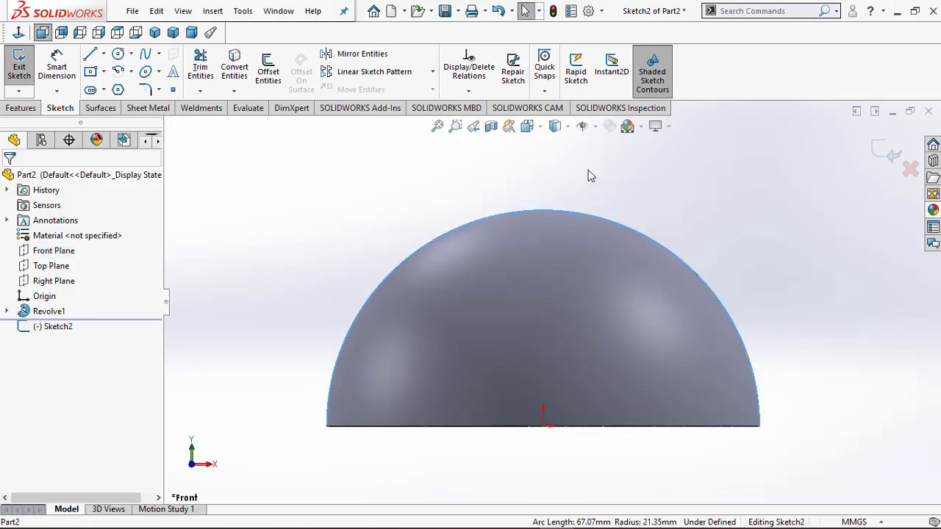
pyautogui.click(235, 73)
pyautogui.press('z')
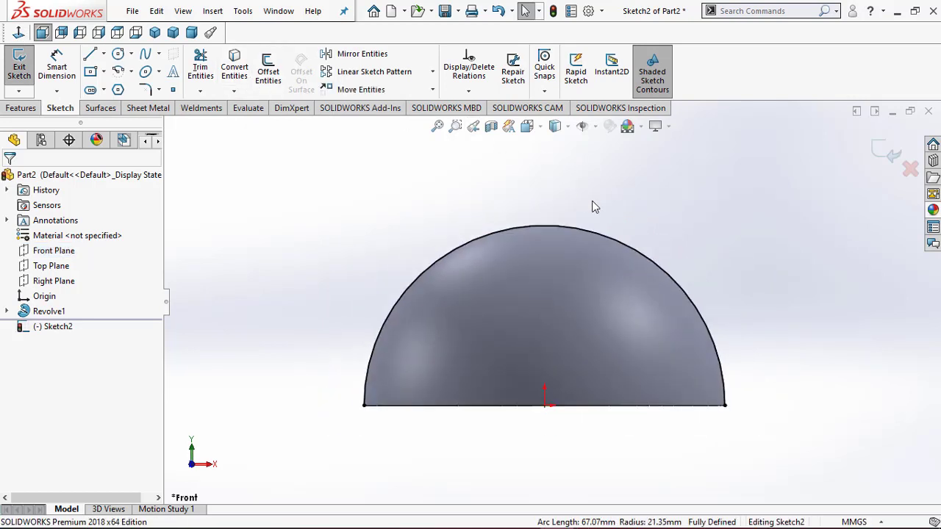
# Sketch a vertical line from the origin up to the midpoint of the dome's outline arc
pyautogui.press('l')
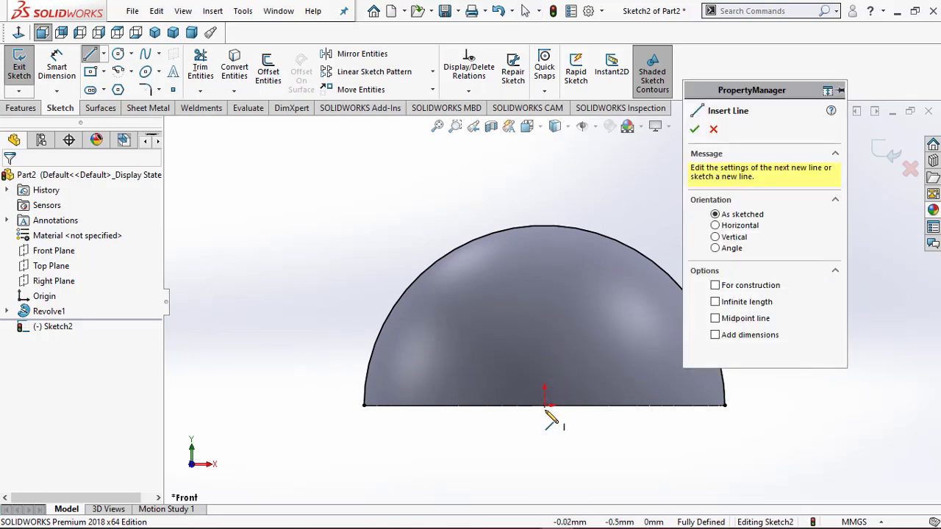
pyautogui.moveTo(545, 405)
pyautogui.mouseDown()
pyautogui.moveTo(557, 263)
pyautogui.moveTo(544, 226)
pyautogui.mouseUp()
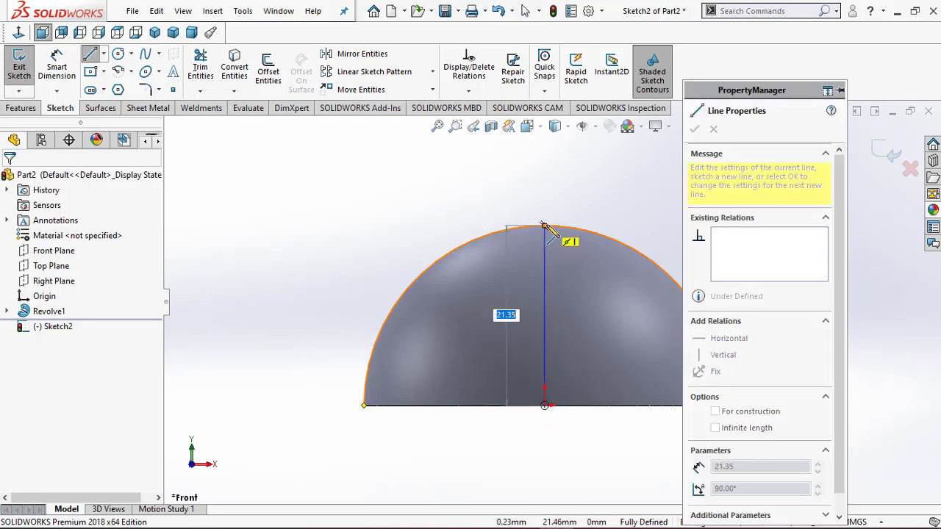
pyautogui.rightClick(586, 179)
pyautogui.click(615, 179)
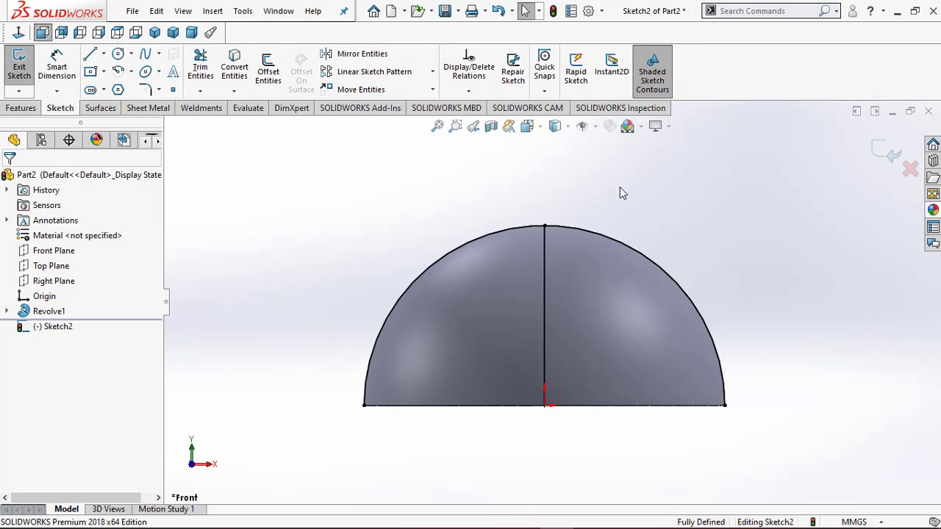
# Sketch a three-point arc of about 7 mm radius, curving downward from the dome outline left of its top to the vertical line
pyautogui.click(130, 71)
pyautogui.click(151, 123)
pyautogui.scroll(-5, 507, 220)
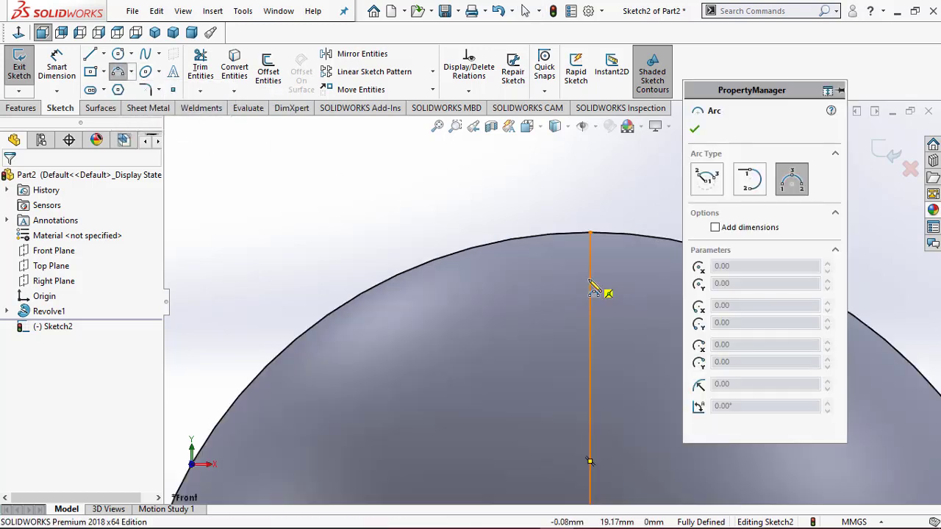
pyautogui.click(589, 280)
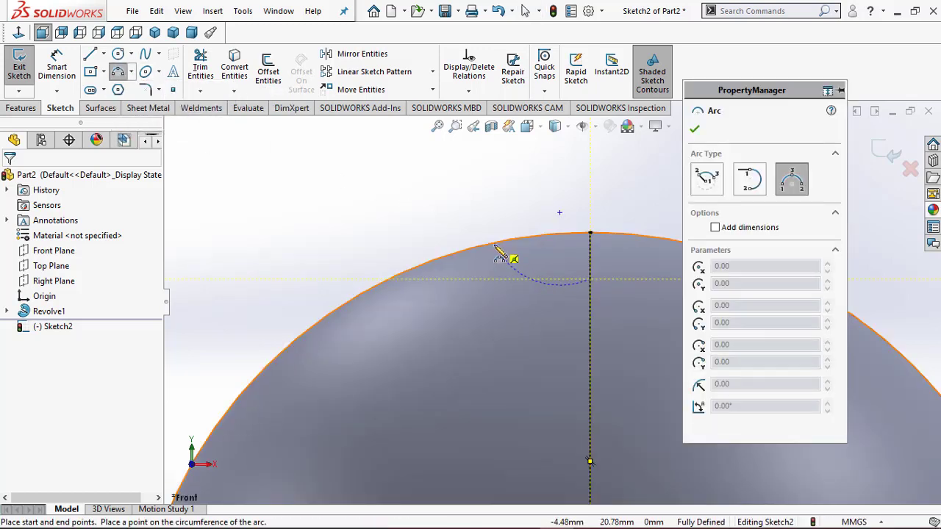
pyautogui.click(496, 245)
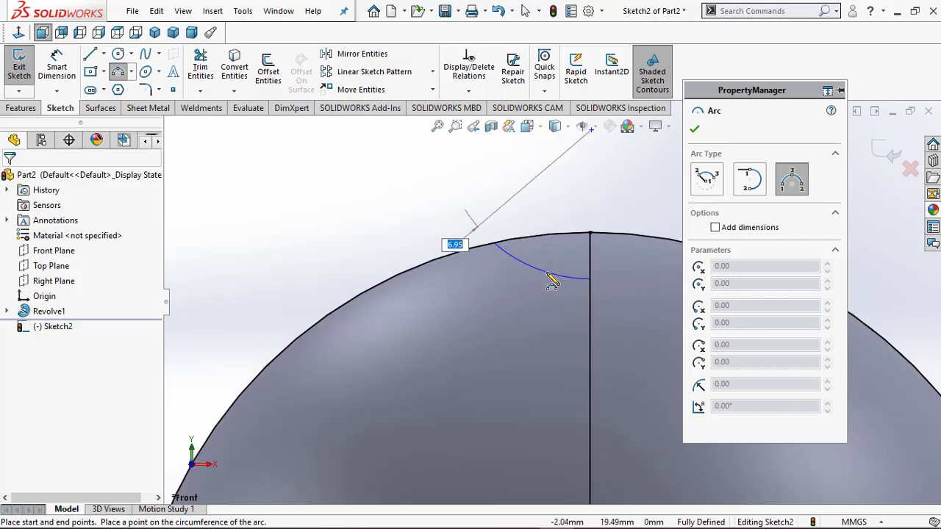
pyautogui.click(551, 280)
pyautogui.rightClick(539, 231)
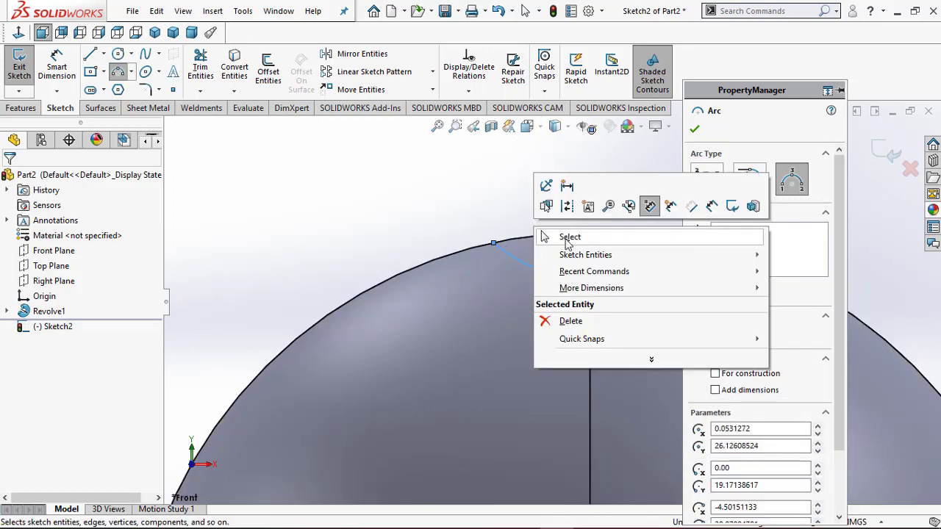
pyautogui.click(569, 237)
# Dimension the horizontal distance between the small arc's outer end and the dome's top point to 4 mm
pyautogui.moveTo(368, 208); pyautogui.dragTo(361, 146, button='right')
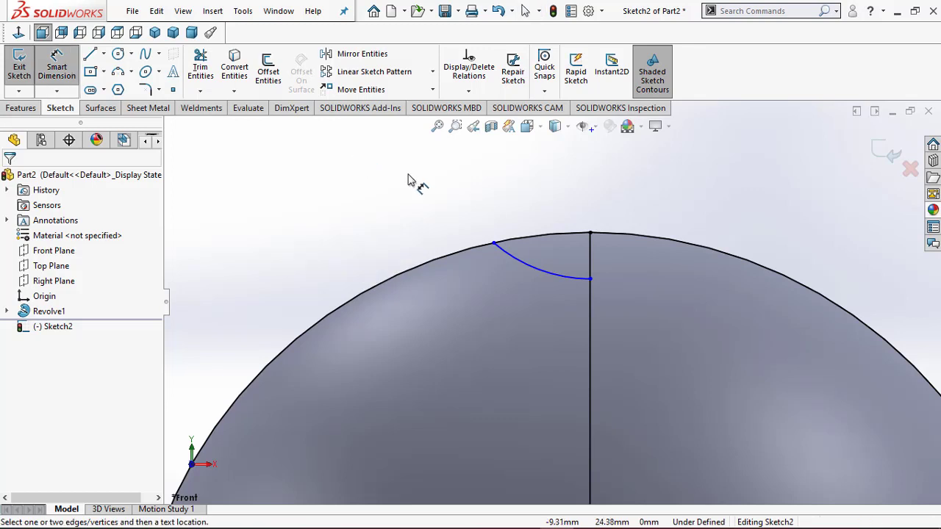
pyautogui.click(494, 243)
pyautogui.click(590, 233)
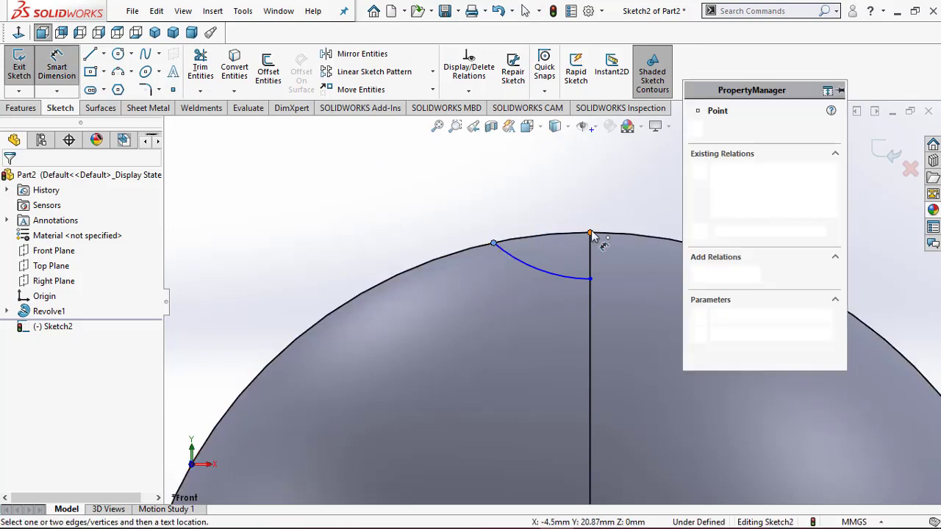
pyautogui.click(540, 211)
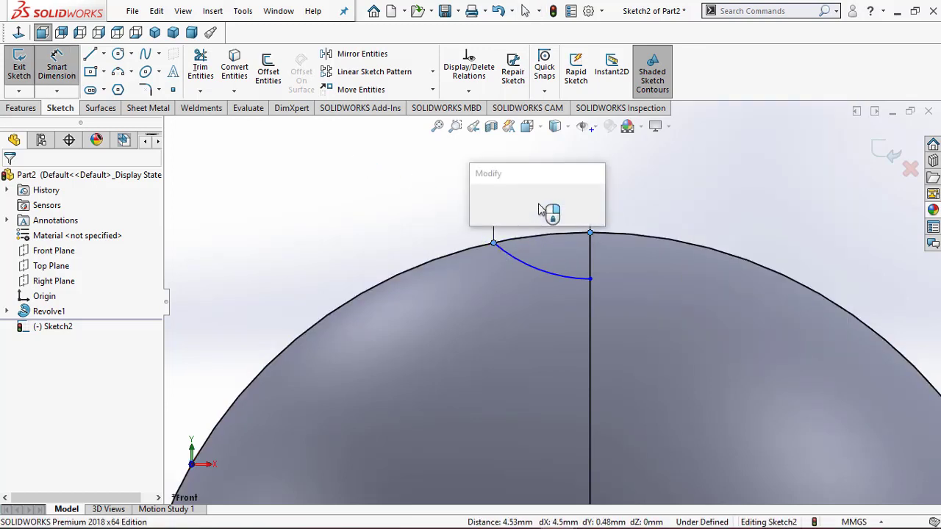
pyautogui.write('4')
pyautogui.press('Return')
pyautogui.click(666, 206)
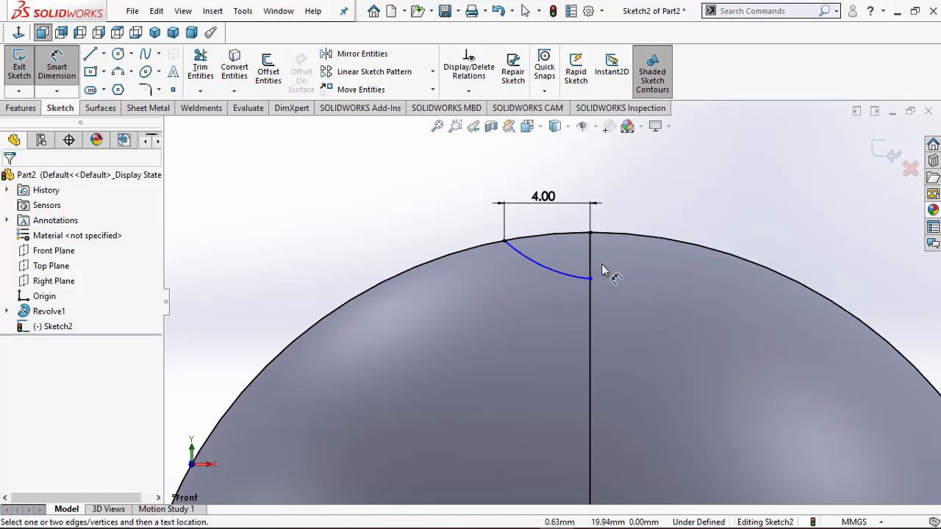
# Dimension the vertical distance between the small arc's lower end and the dome's top point to 2 mm
pyautogui.click(591, 279)
pyautogui.click(590, 233)
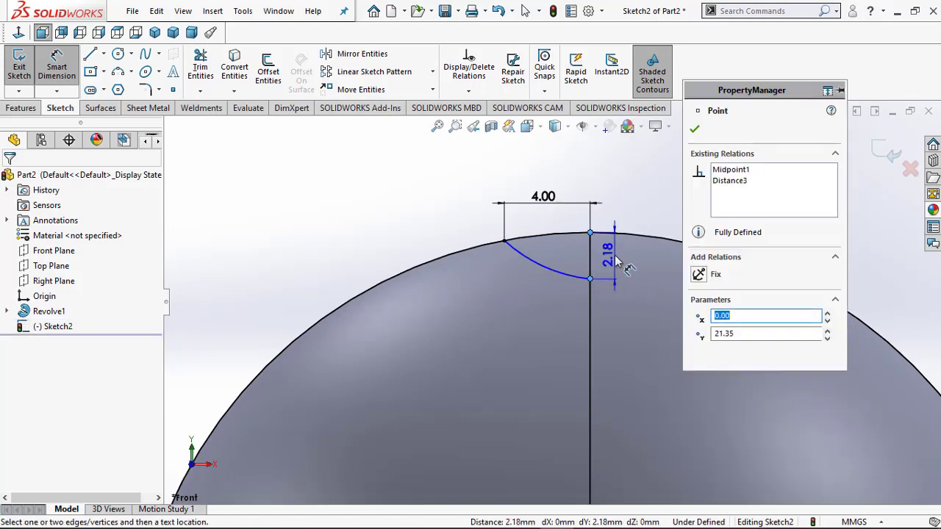
pyautogui.click(615, 258)
pyautogui.write('2')
pyautogui.press('Return')
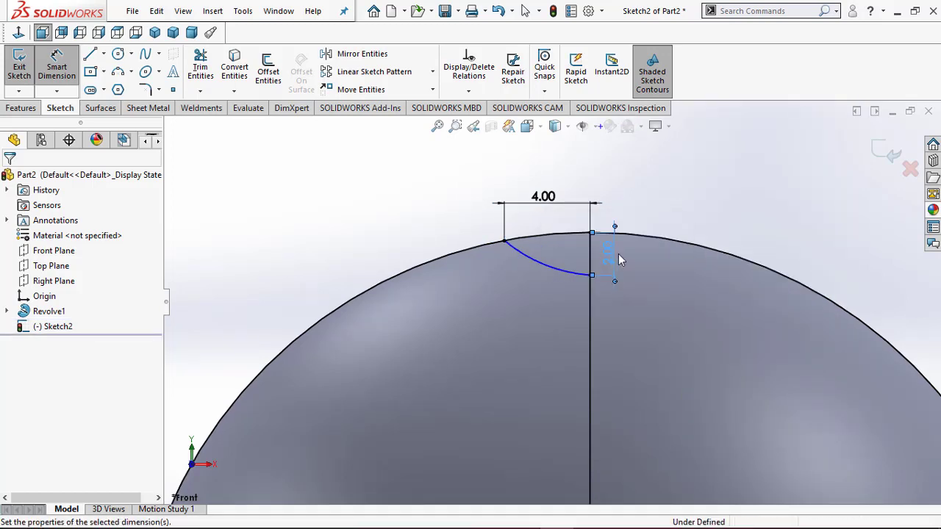
pyautogui.scroll(-4, 607, 261)
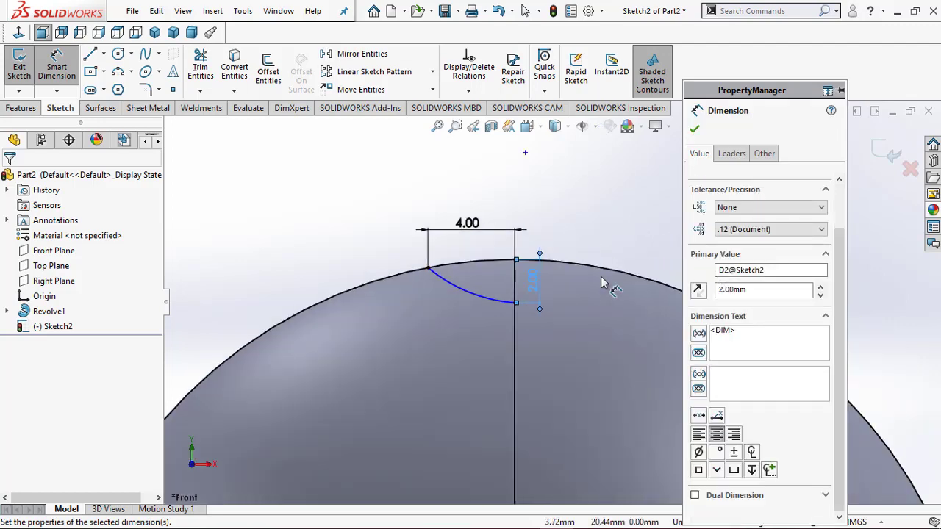
pyautogui.click(599, 251)
pyautogui.scroll(3, 559, 250)
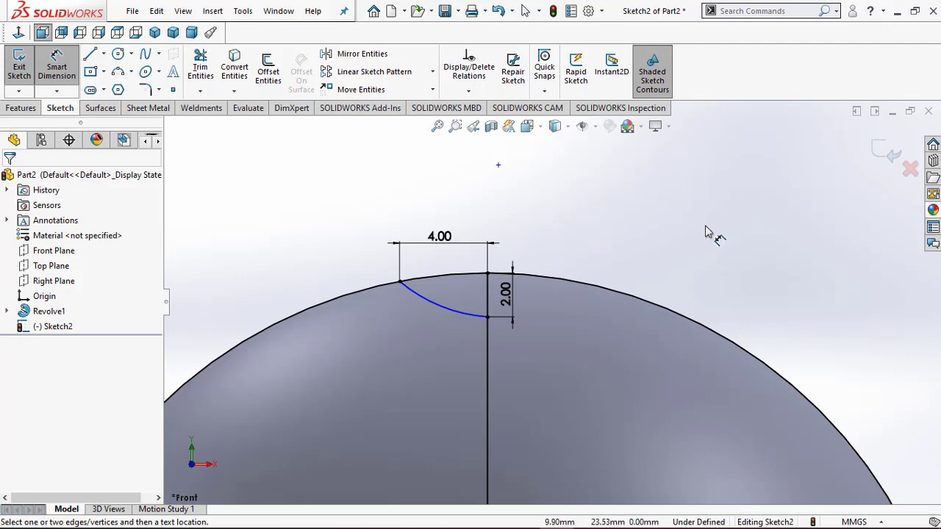
# Sketch a short horizontal line rightward from the small arc's lower end and convert it to construction geometry
pyautogui.press('l')
pyautogui.click(487, 317)
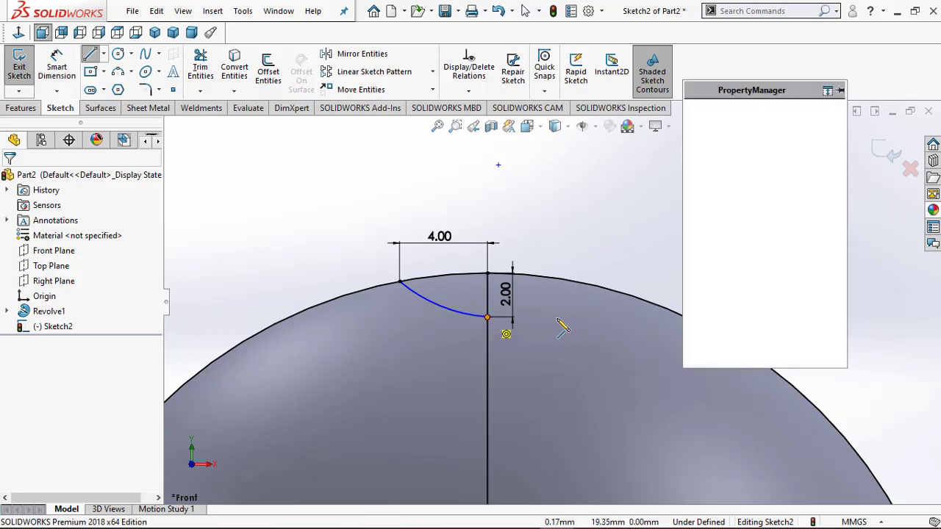
pyautogui.click(559, 317)
pyautogui.rightClick(592, 209)
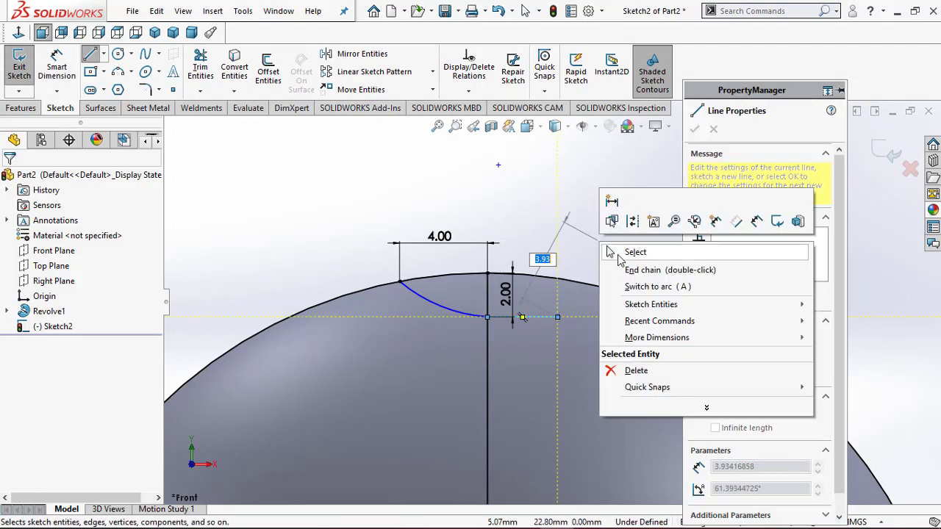
pyautogui.click(625, 250)
pyautogui.click(526, 316)
pyautogui.click(633, 272)
# Make the small arc tangent to the horizontal construction line
pyautogui.click(450, 310)
pyautogui.keyDown('ctrl'); pyautogui.click(500, 316); pyautogui.keyUp('ctrl')
pyautogui.click(504, 255)
pyautogui.click(544, 201)
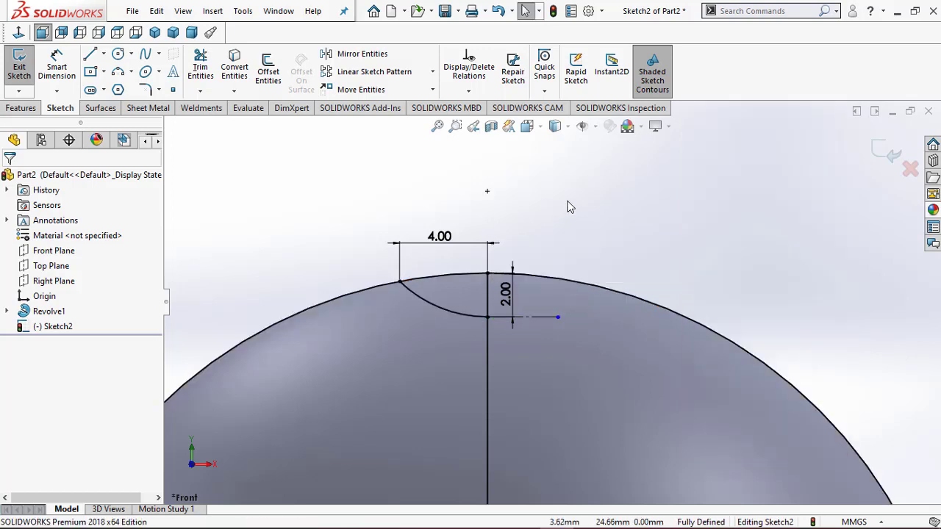
# Power-trim the dome outline and vertical line outside the small closed profile at the dome's top, and exit the sketch
pyautogui.scroll(2, 571, 198)
pyautogui.click(201, 68)
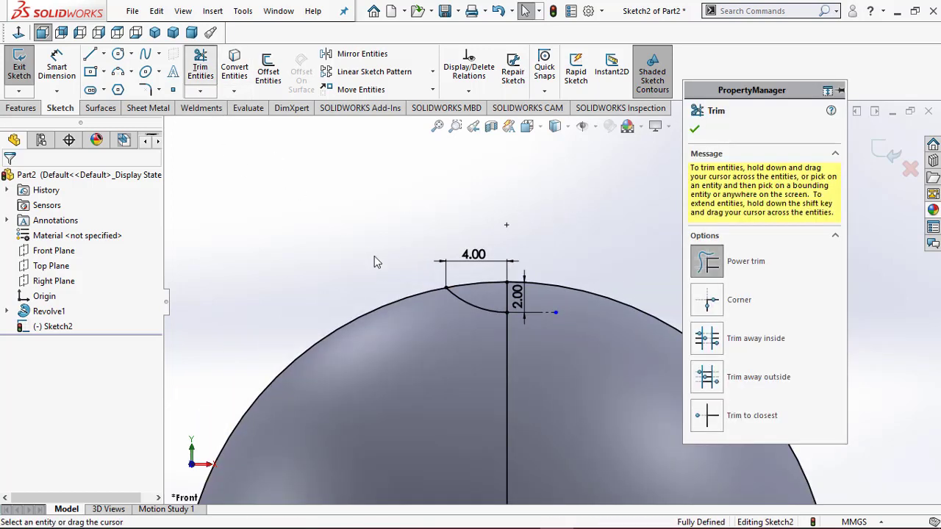
pyautogui.moveTo(407, 356)
pyautogui.mouseDown()
pyautogui.moveTo(518, 371)
pyautogui.moveTo(607, 280)
pyautogui.mouseUp()
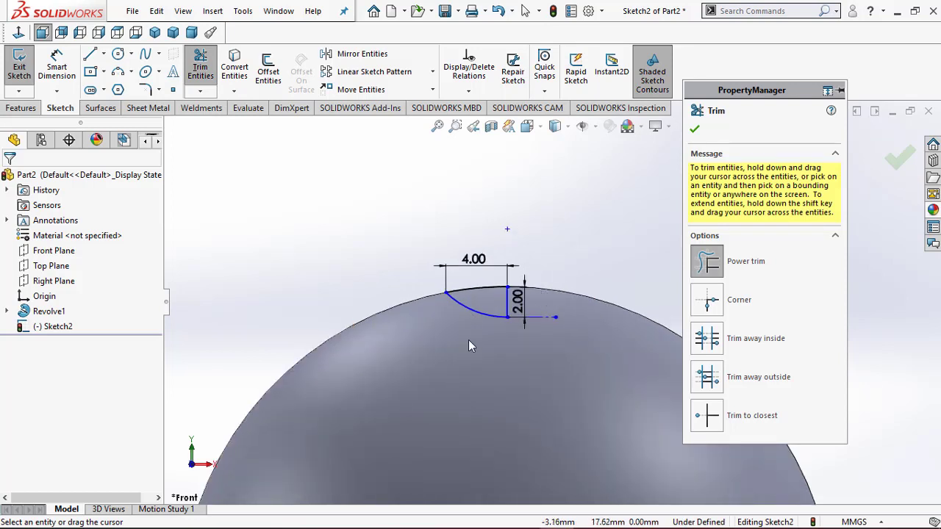
pyautogui.click(698, 129)
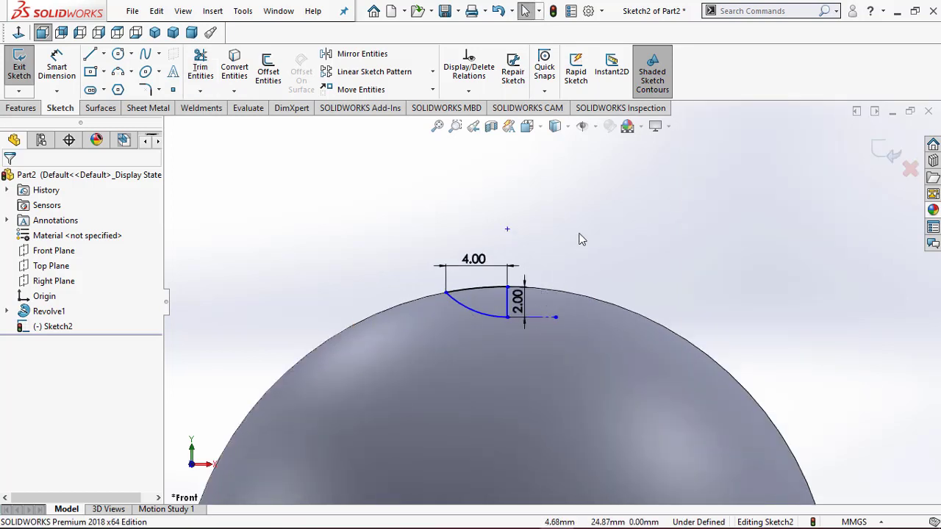
pyautogui.click(888, 159)
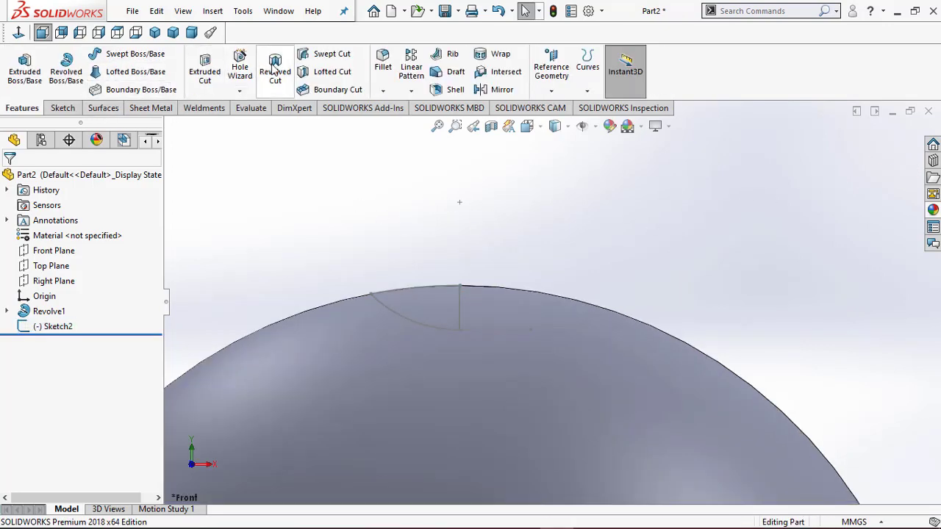
# Revolve-cut the small profile 360 degrees around its vertical line to form a dimple at the dome's top
pyautogui.click(273, 71)
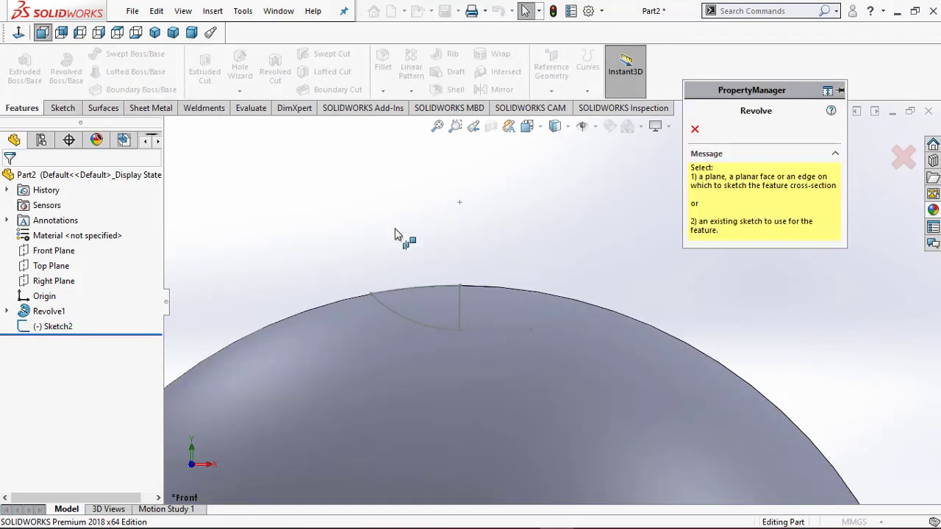
pyautogui.click(460, 297)
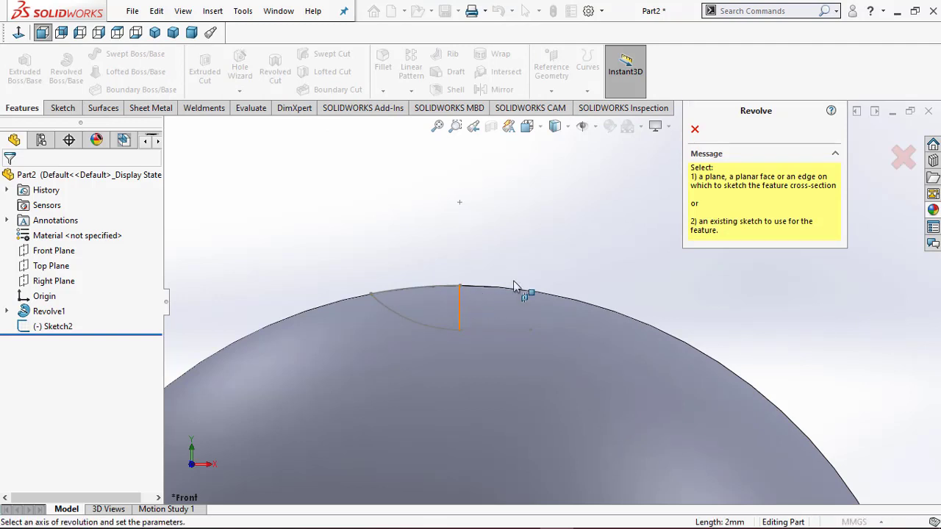
pyautogui.rightClick(744, 174)
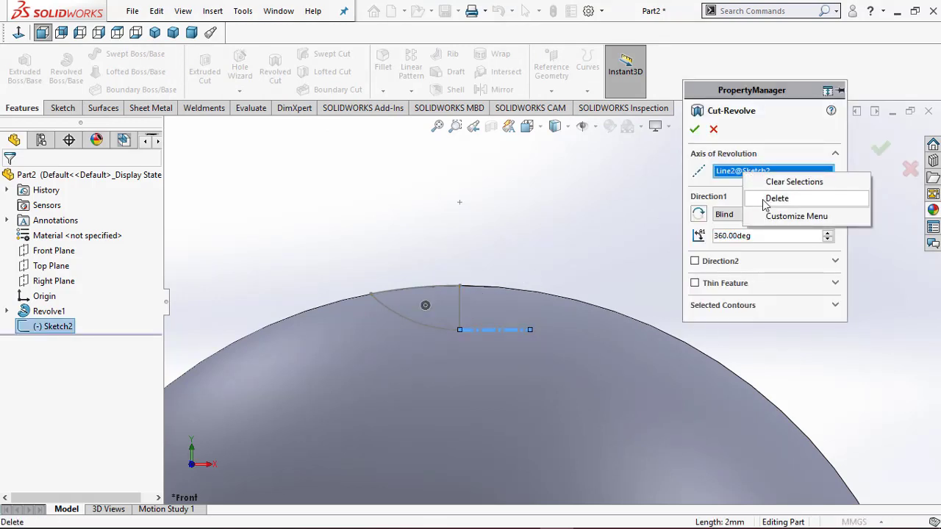
pyautogui.click(777, 199)
pyautogui.click(462, 309)
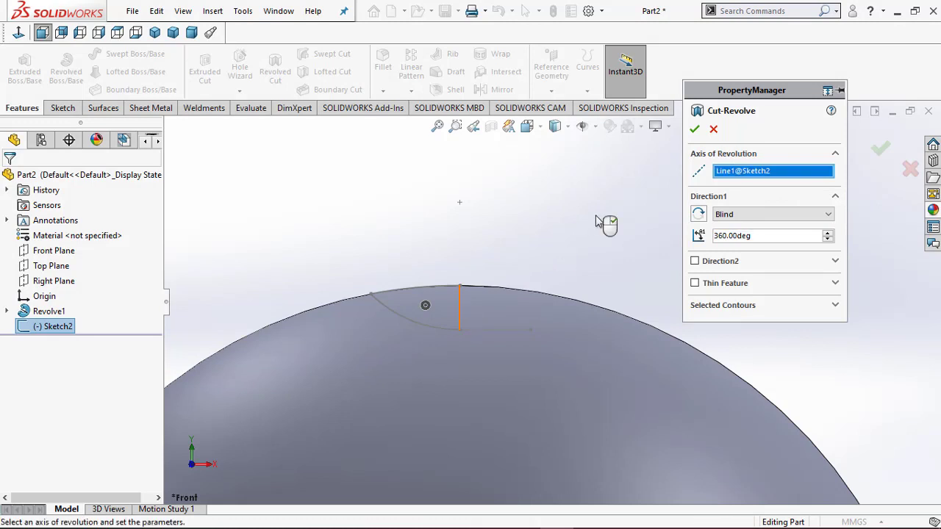
pyautogui.click(694, 130)
# Create a vertical reference axis at the intersection of the Front Plane and the Right Plane
pyautogui.scroll(5, 514, 231)
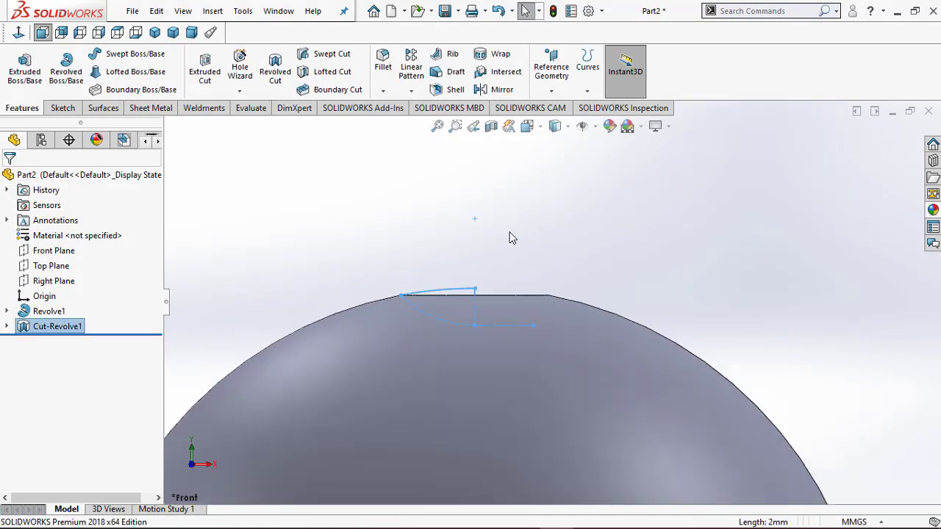
pyautogui.moveTo(695, 267); pyautogui.dragTo(568, 339, button='middle')
pyautogui.scroll(4, 595, 309)
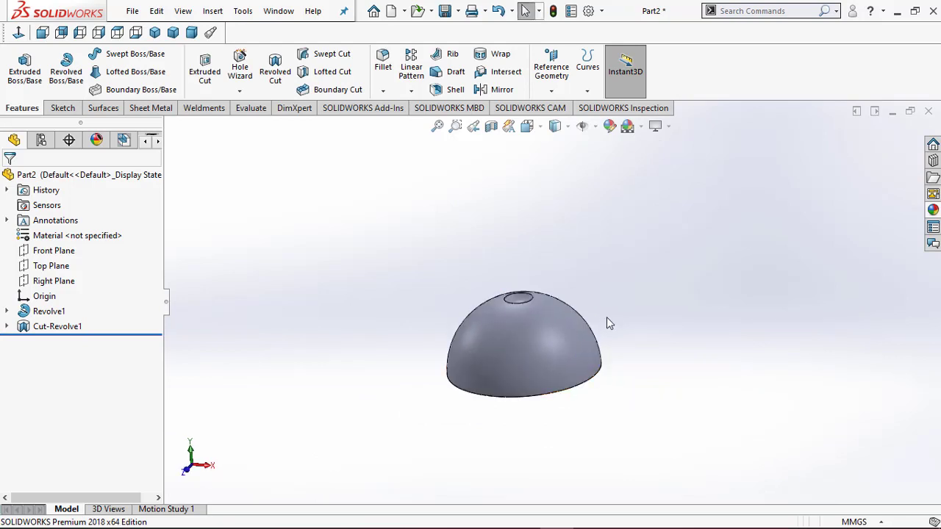
pyautogui.moveTo(599, 324); pyautogui.dragTo(561, 223, button='middle')
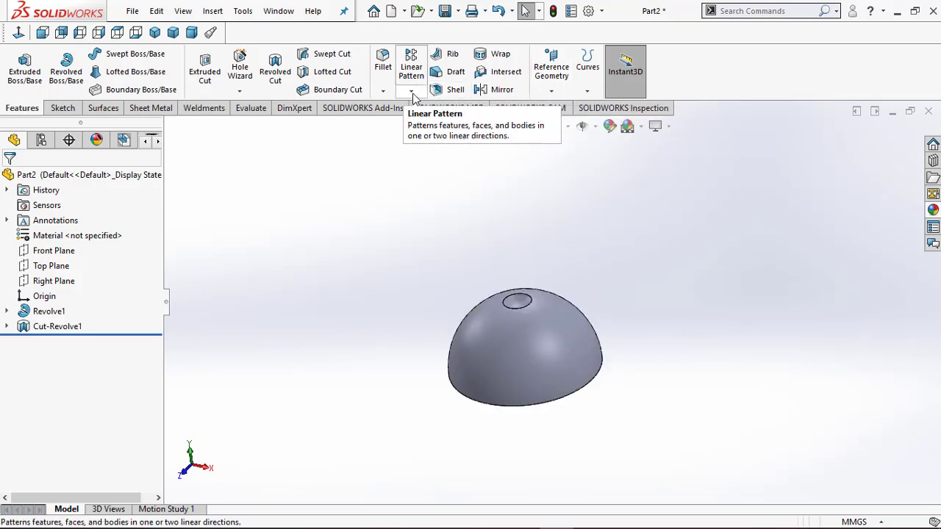
pyautogui.click(557, 85)
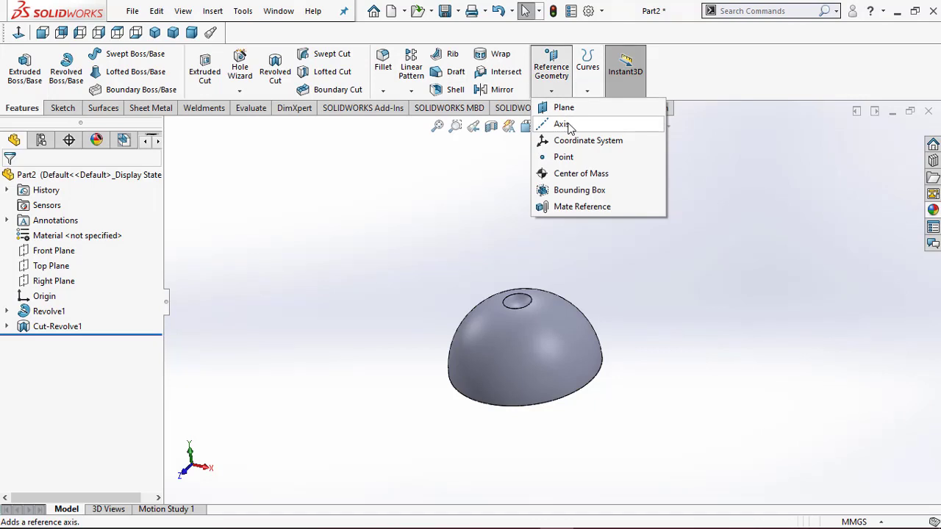
pyautogui.click(563, 124)
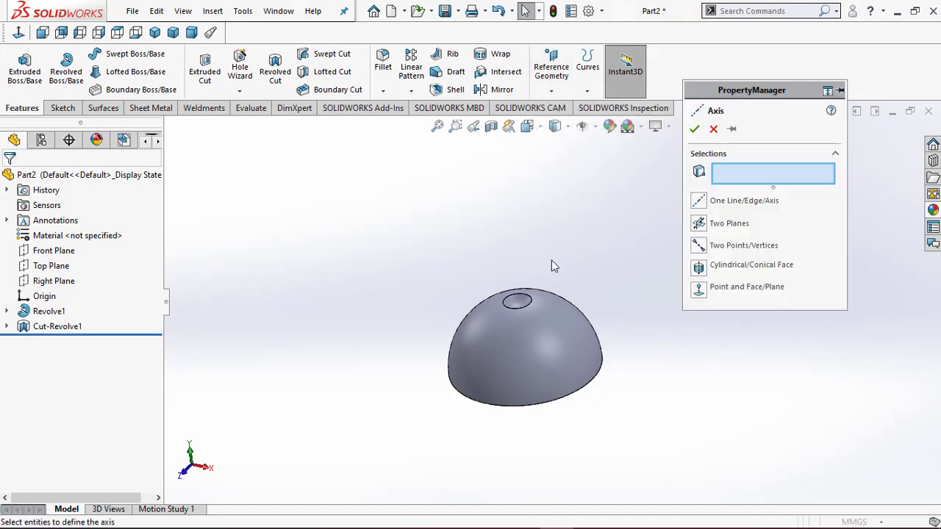
pyautogui.click(56, 254)
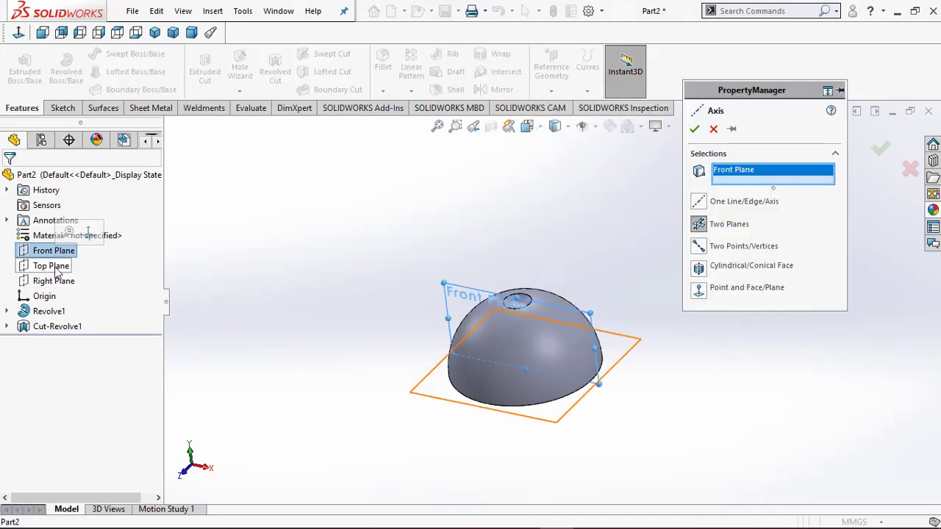
pyautogui.click(58, 284)
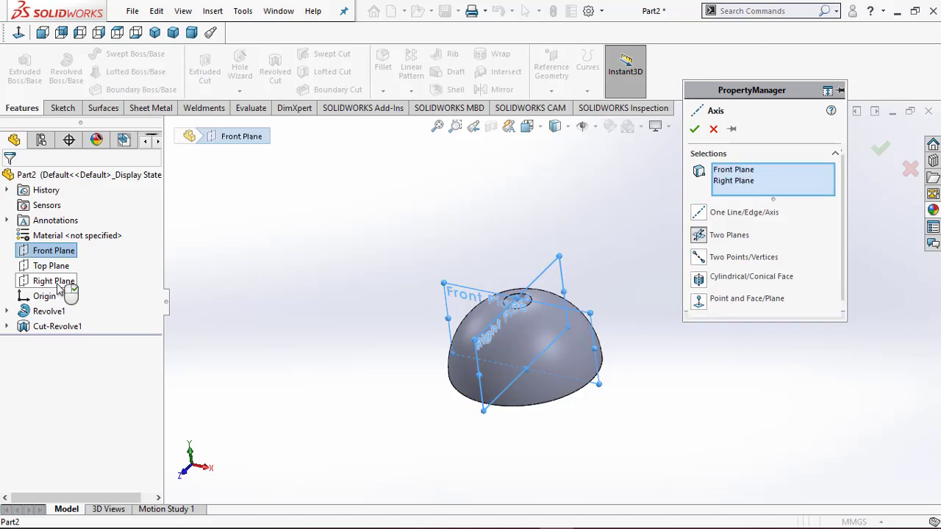
pyautogui.click(695, 130)
# Create a horizontal reference axis at the intersection of the Right Plane and the Top Plane
pyautogui.click(552, 69)
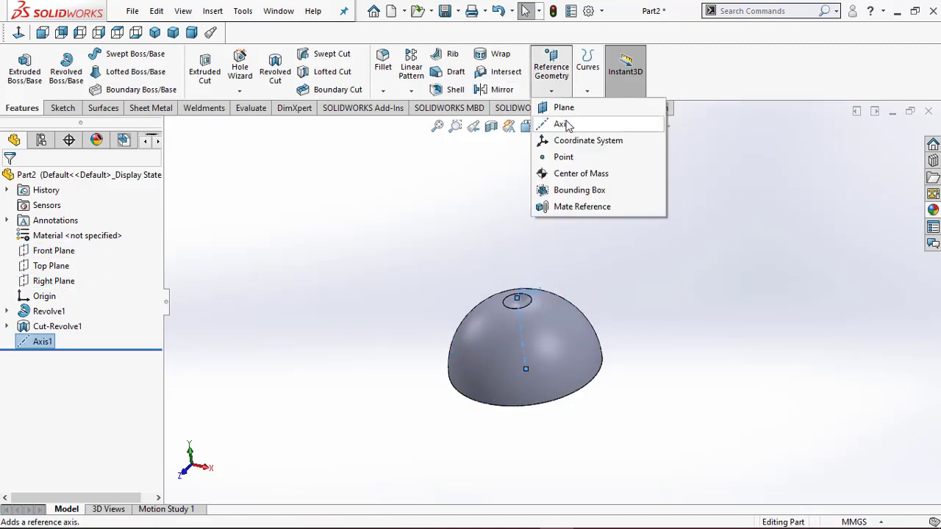
pyautogui.click(565, 124)
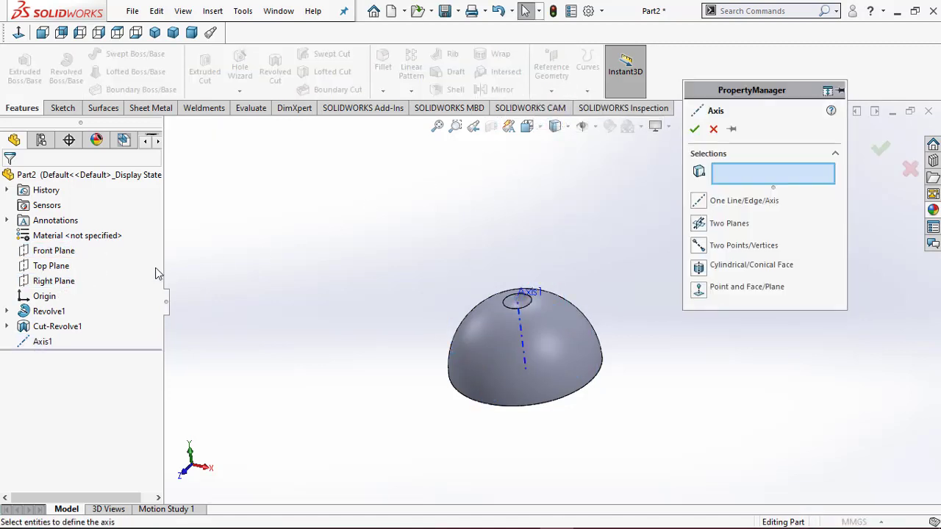
pyautogui.click(59, 282)
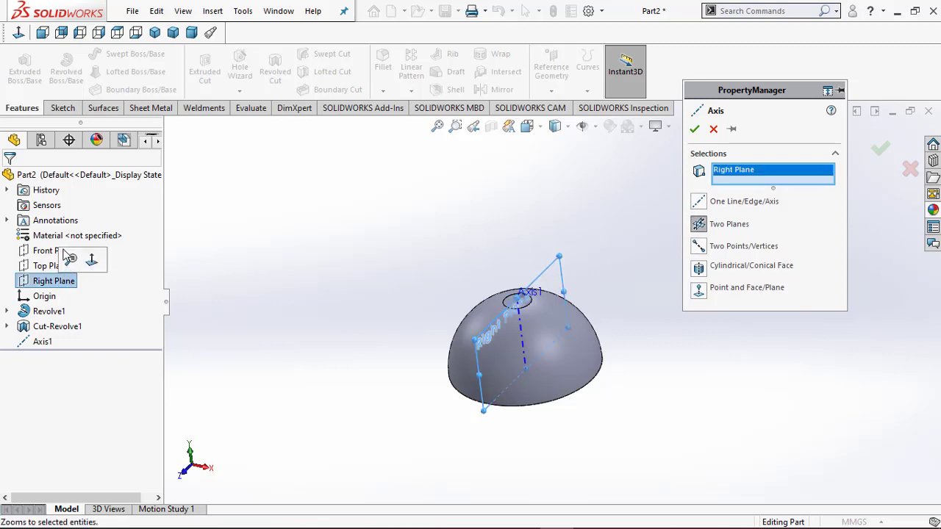
pyautogui.click(49, 265)
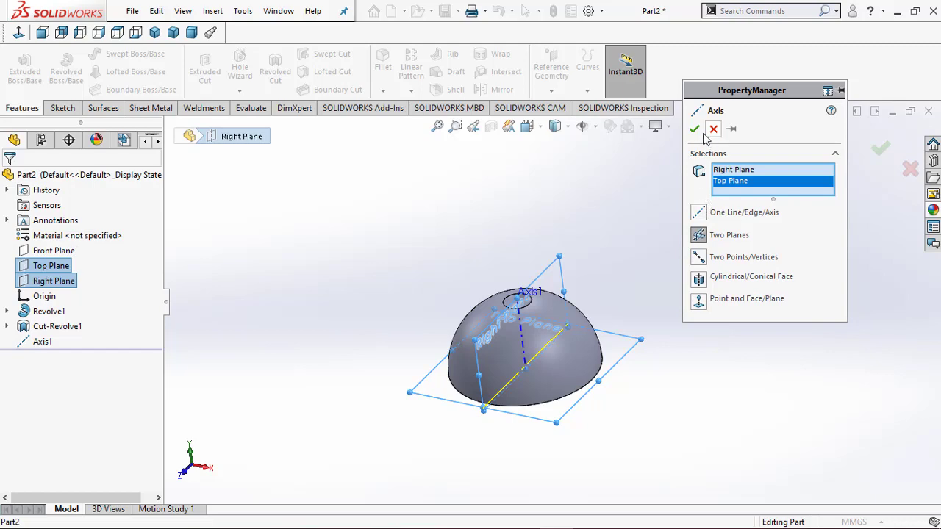
pyautogui.click(694, 129)
# Begin a circular pattern with the revolved cut at the dome's top as the feature to pattern
pyautogui.scroll(-2, 476, 357)
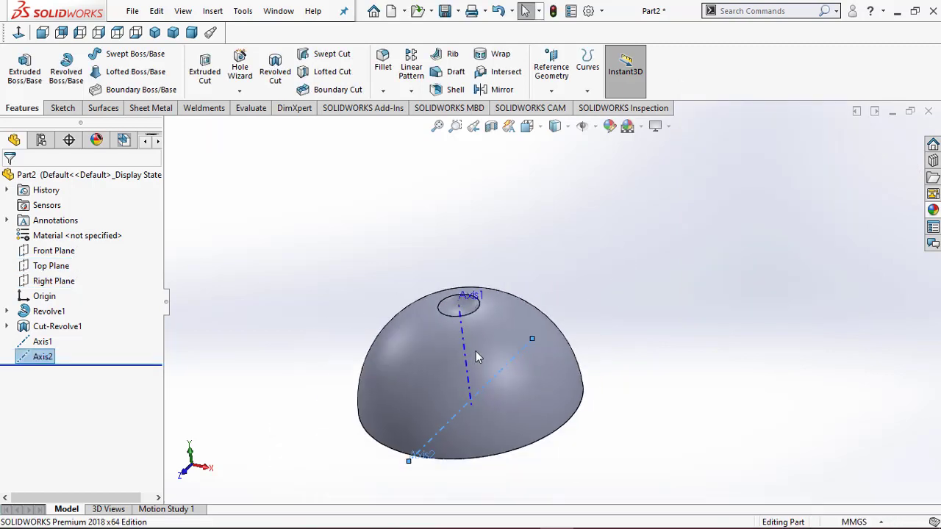
pyautogui.scroll(-2, 540, 330)
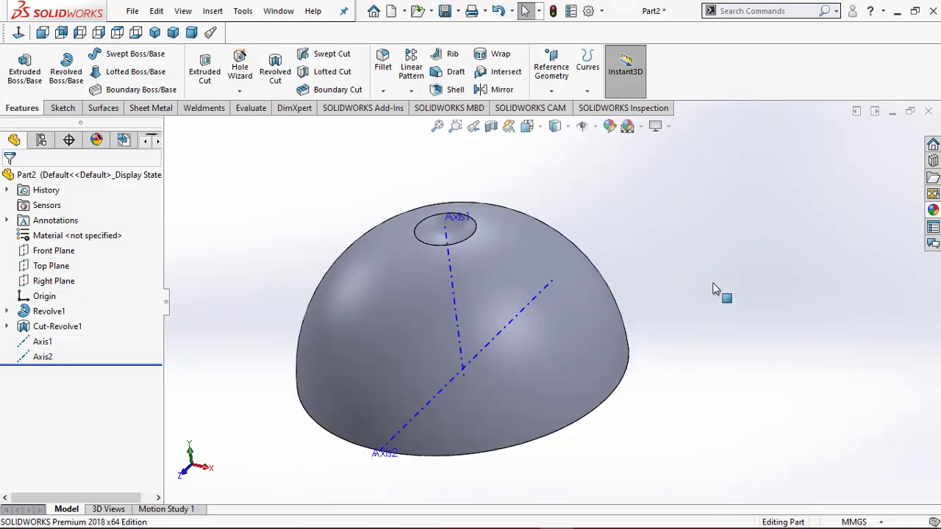
pyautogui.click(411, 90)
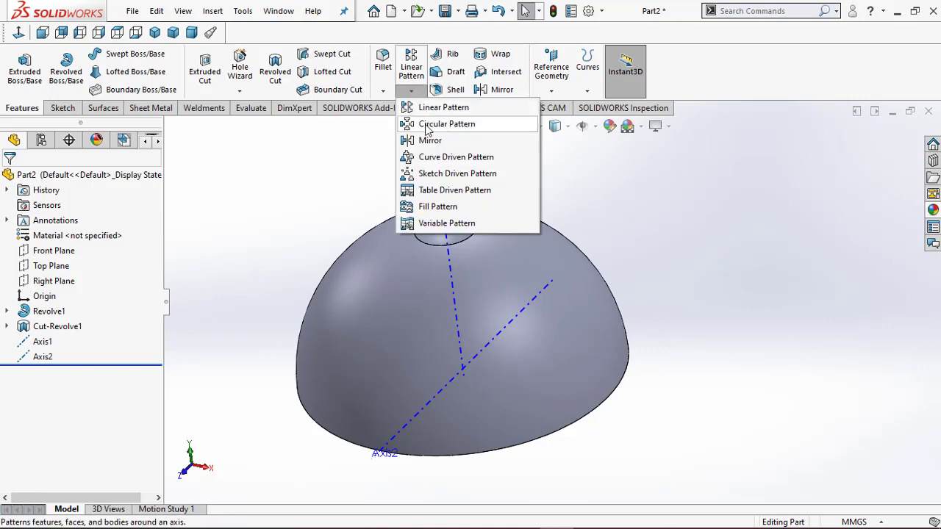
pyautogui.click(442, 123)
pyautogui.moveTo(599, 235); pyautogui.dragTo(585, 276, button='middle')
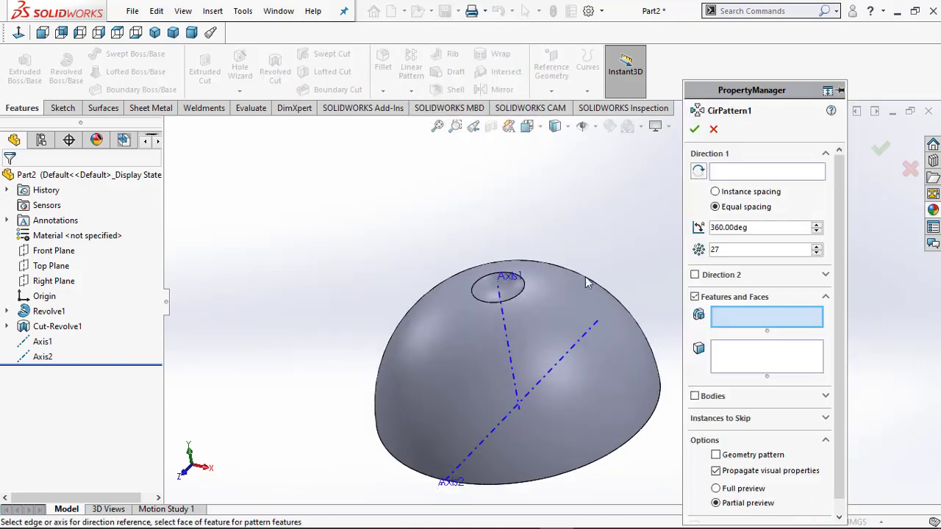
pyautogui.click(483, 294)
pyautogui.scroll(-2, 608, 365)
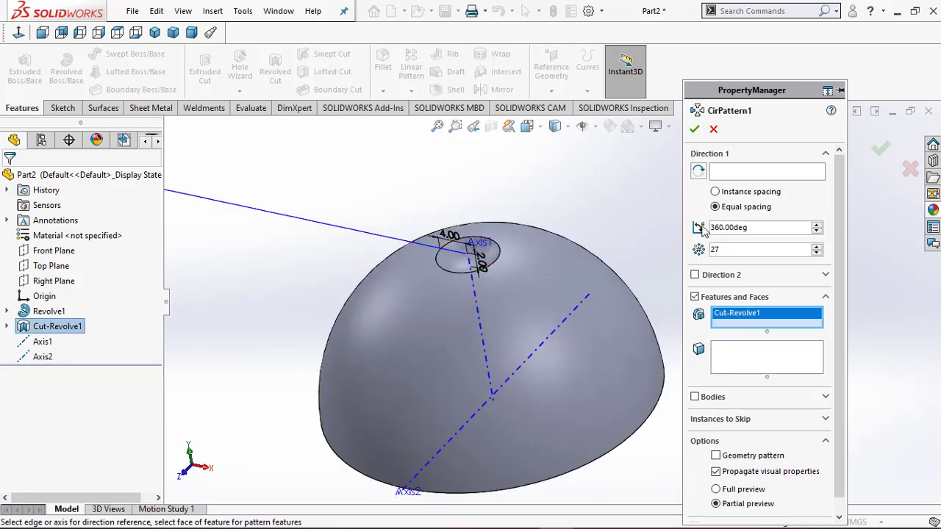
pyautogui.click(712, 172)
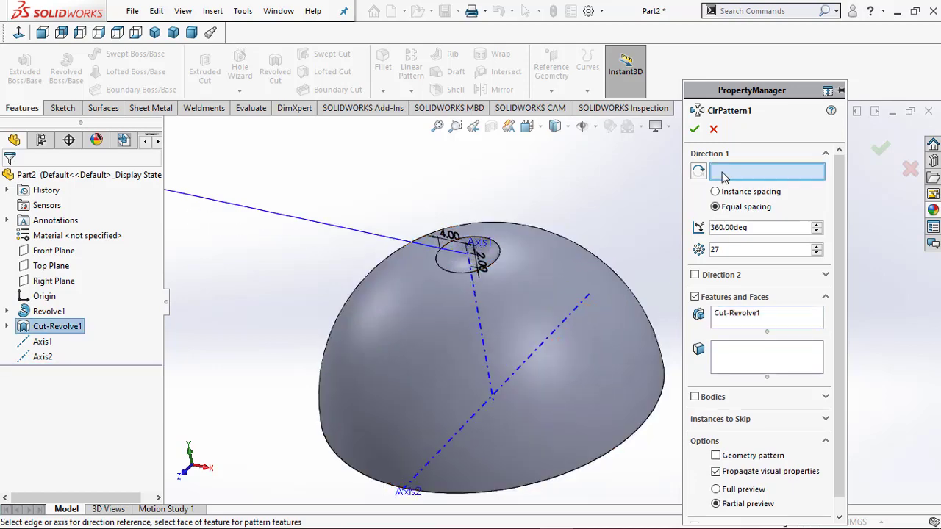
pyautogui.click(565, 322)
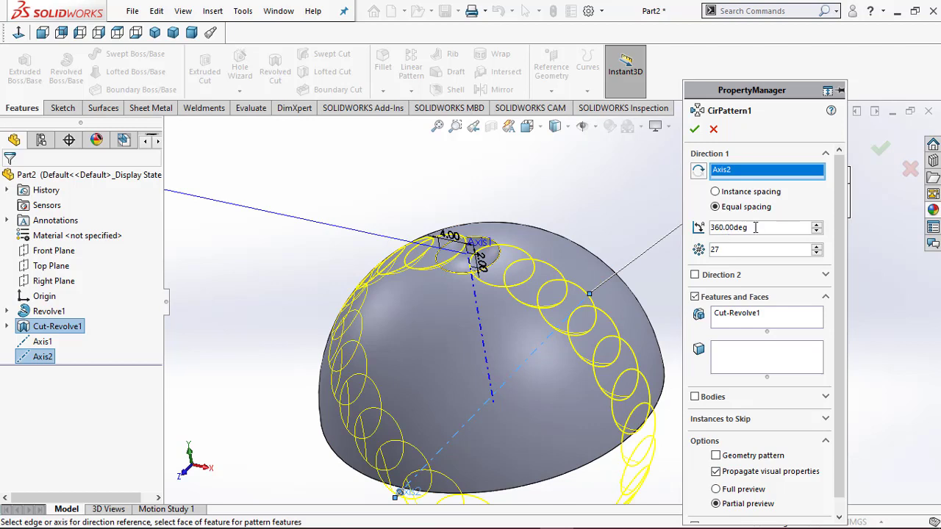
pyautogui.click(749, 192)
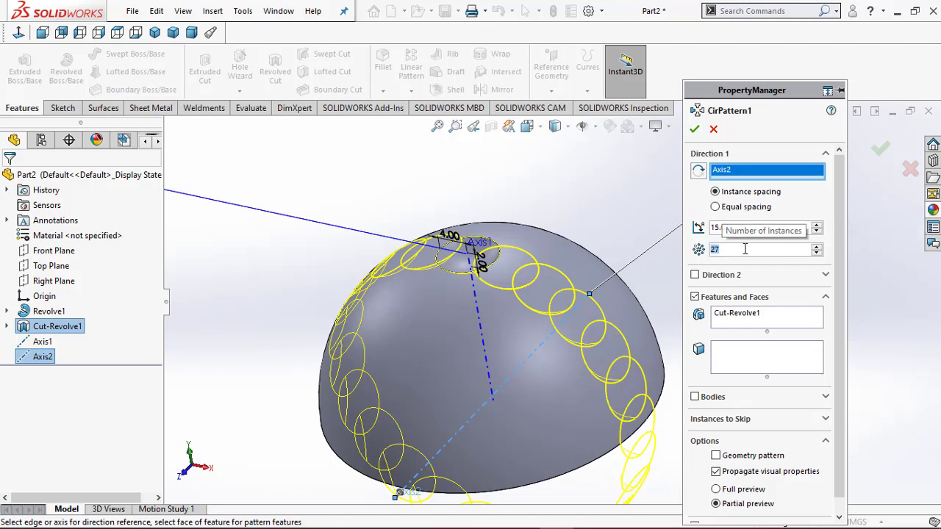
pyautogui.write('2')
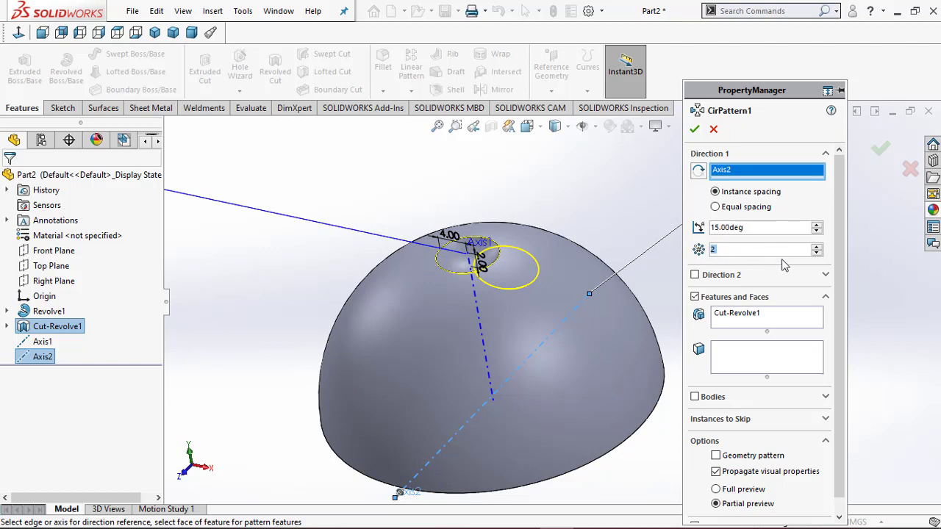
pyautogui.click(756, 228)
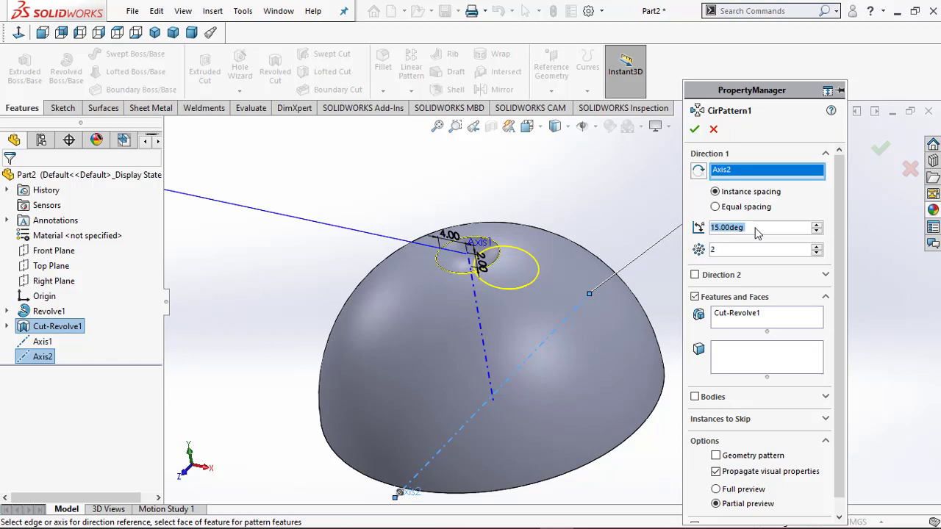
pyautogui.scroll(1, 584, 212)
pyautogui.scroll(-1, 669, 329)
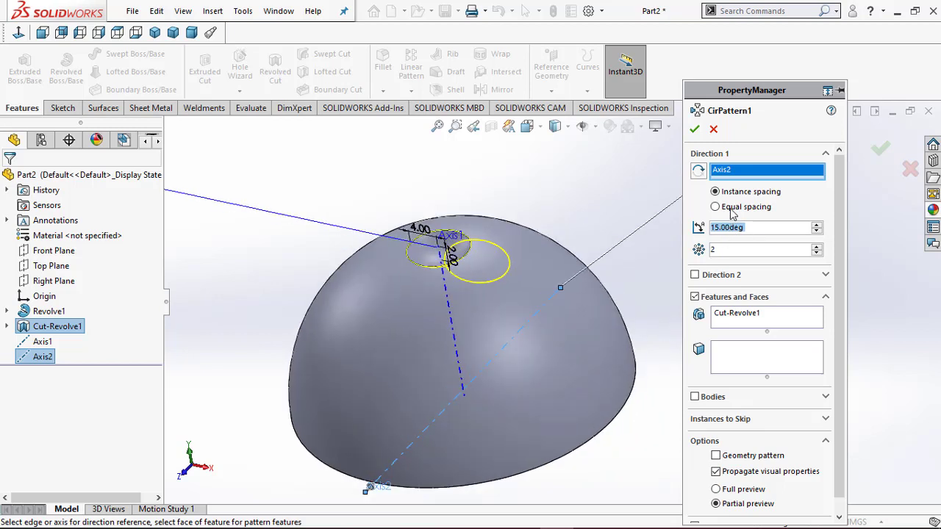
pyautogui.click(716, 206)
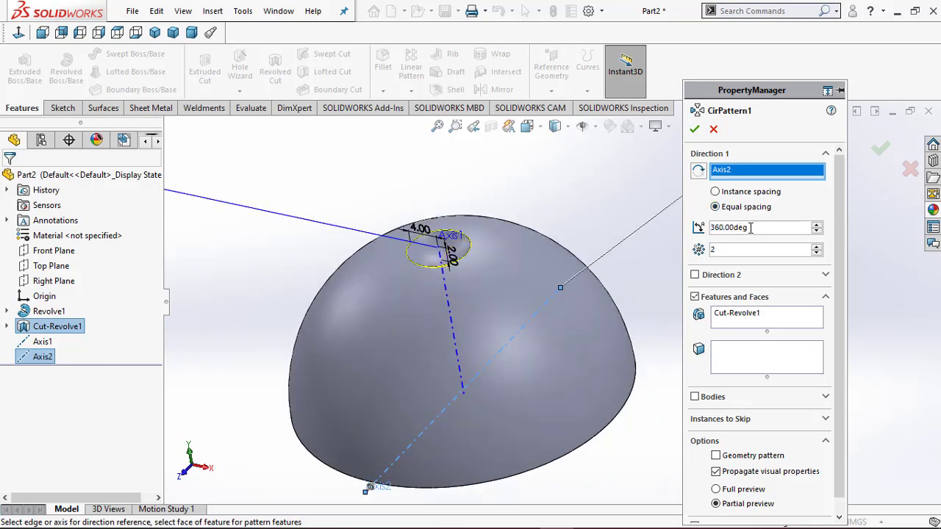
pyautogui.click(747, 192)
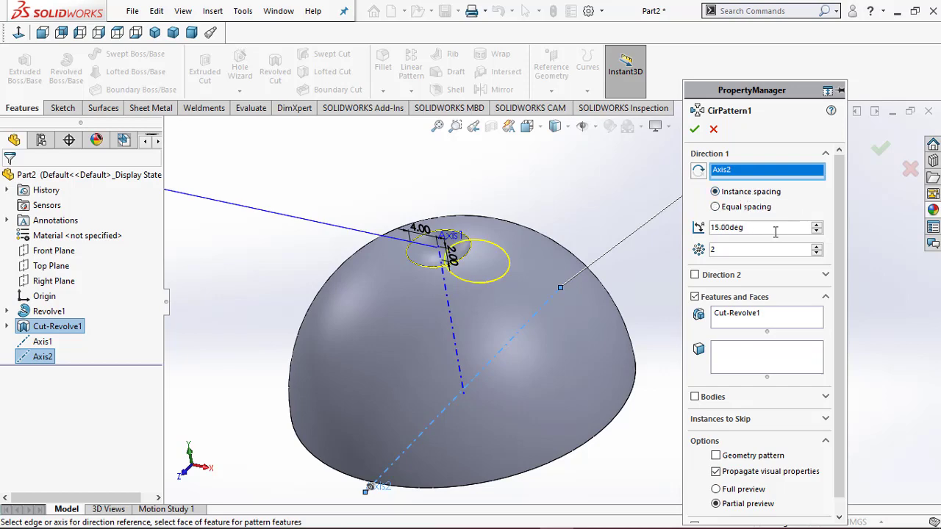
pyautogui.moveTo(597, 281)
pyautogui.mouseDown(button='middle')
pyautogui.moveTo(594, 251)
pyautogui.moveTo(592, 290)
pyautogui.mouseUp(button='middle')
pyautogui.scroll(6, 552, 302)
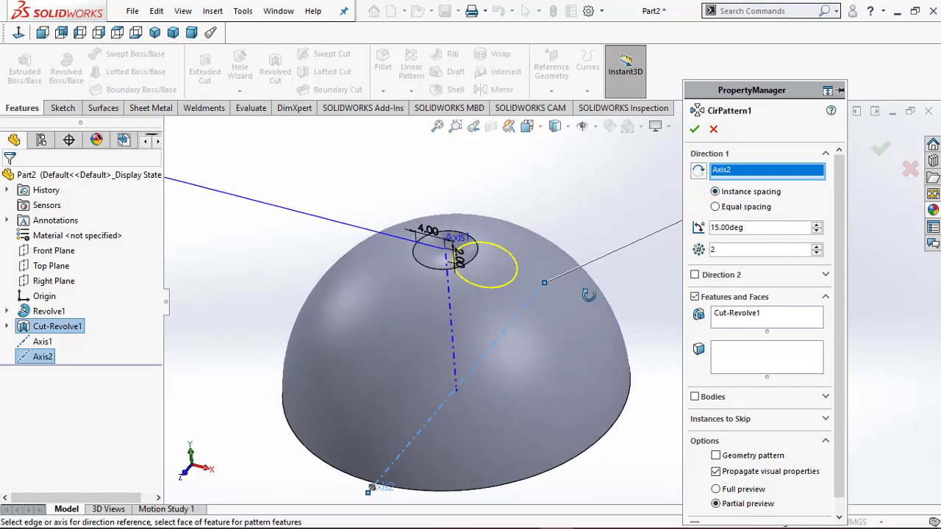
pyautogui.scroll(9, 477, 300)
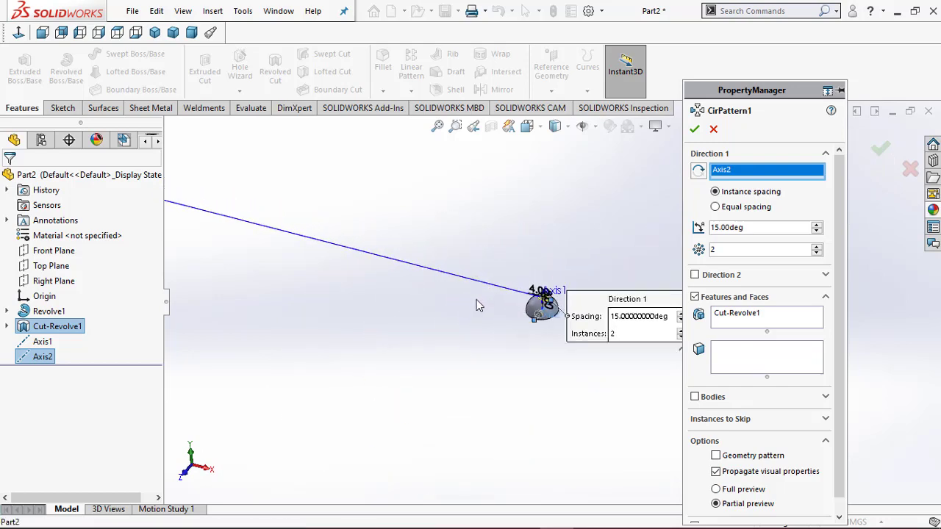
pyautogui.scroll(-2, 532, 304)
pyautogui.scroll(-8, 532, 309)
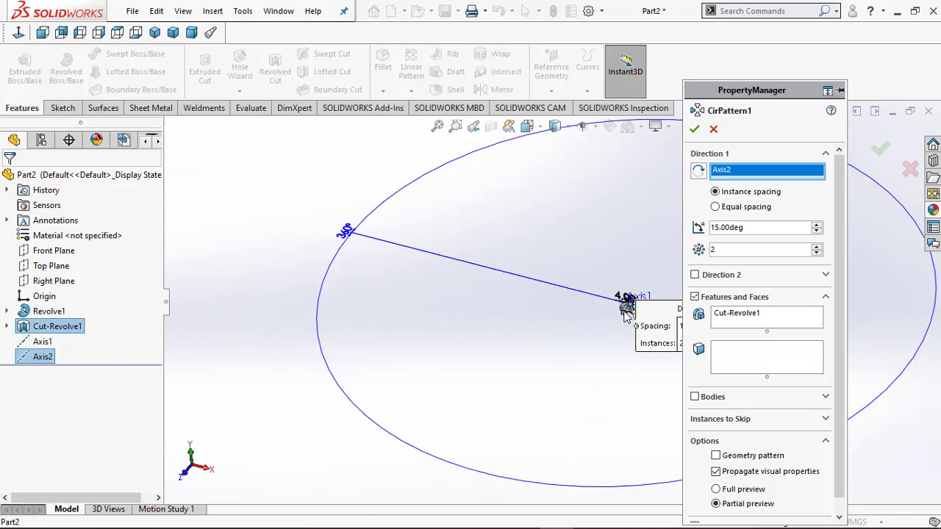
pyautogui.scroll(-2, 439, 307)
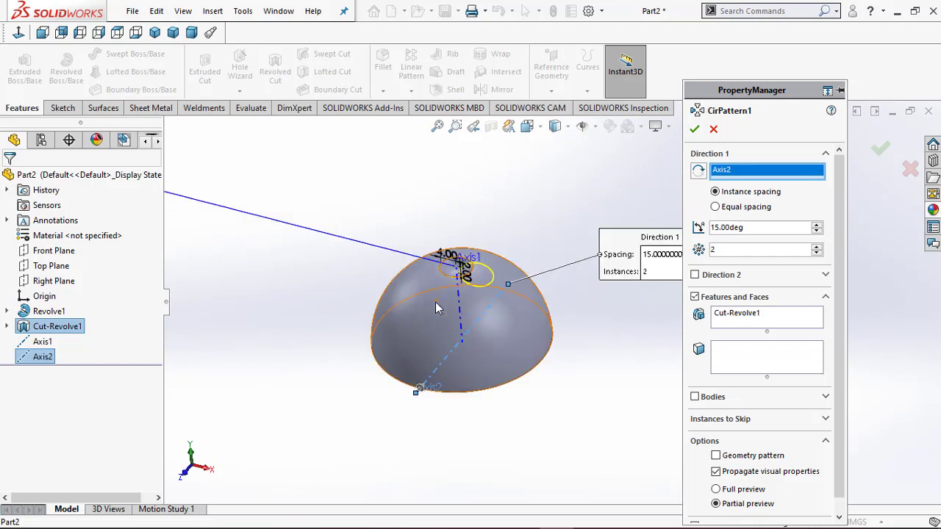
pyautogui.scroll(-3, 441, 309)
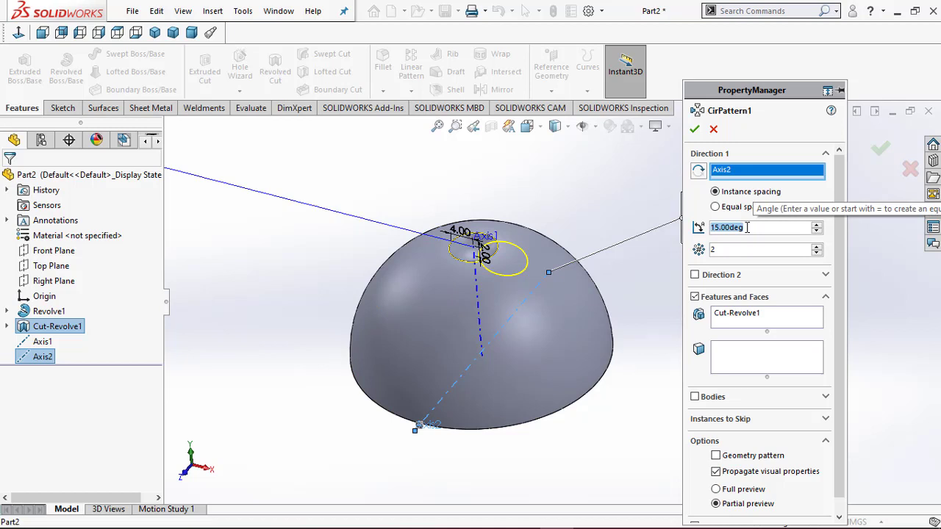
pyautogui.write('20')
pyautogui.press('Return')
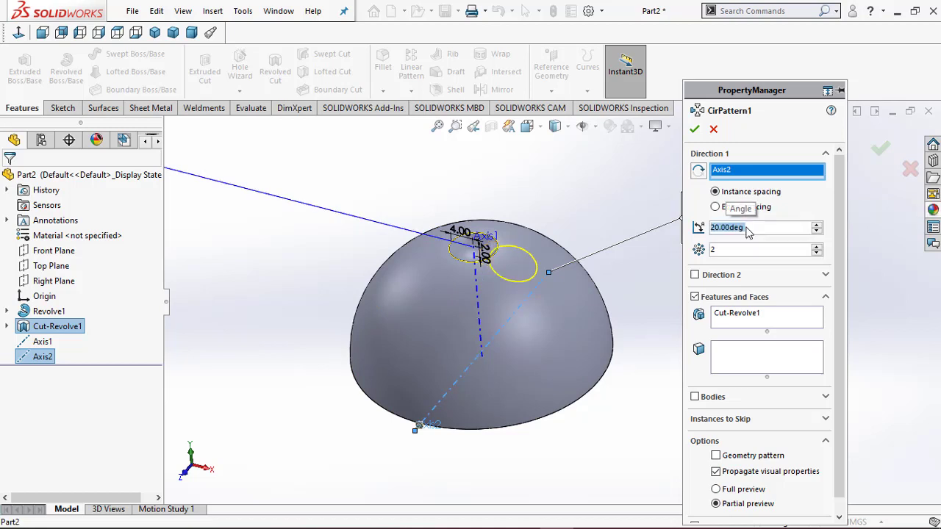
pyautogui.write('25')
pyautogui.press('Return')
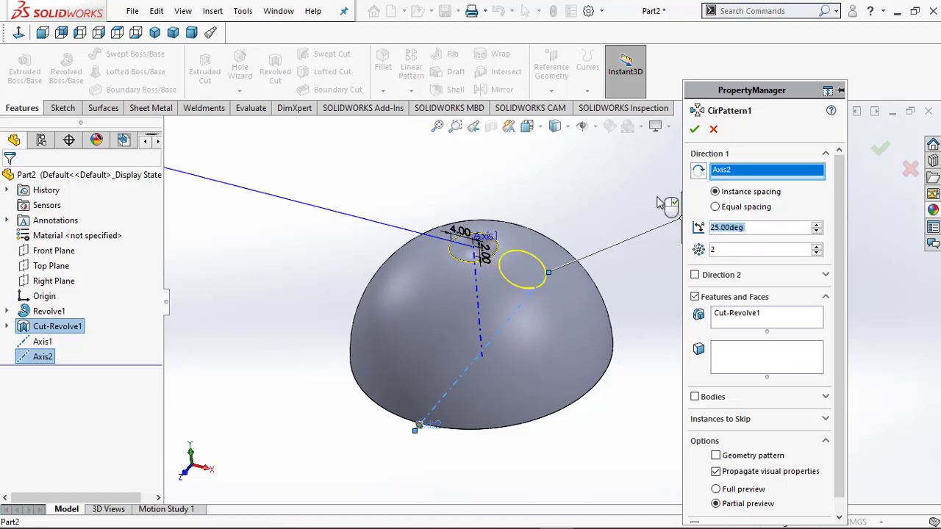
pyautogui.click(714, 130)
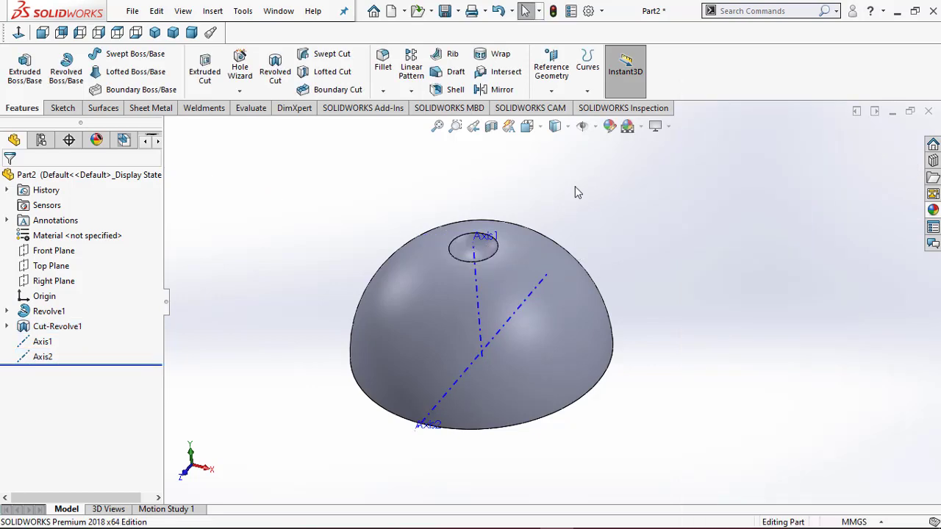
pyautogui.scroll(-2, 473, 240)
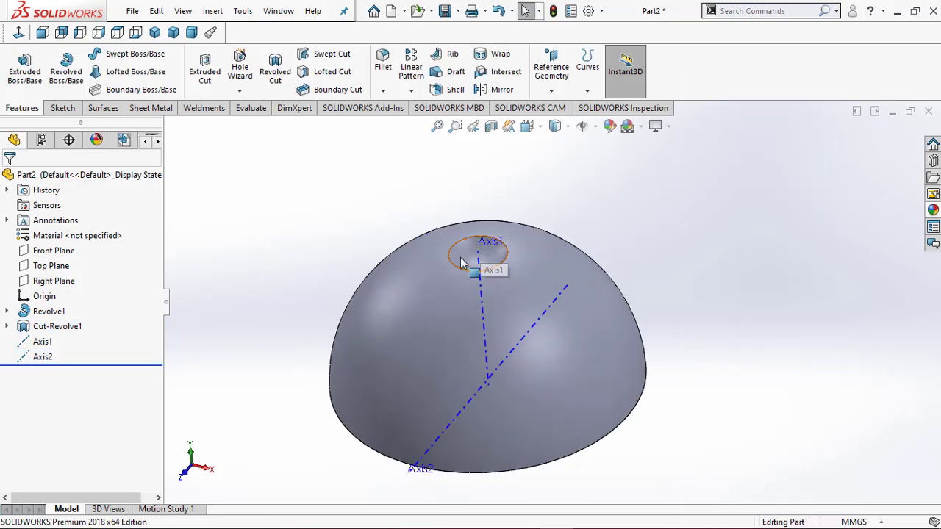
pyautogui.scroll(-3, 470, 261)
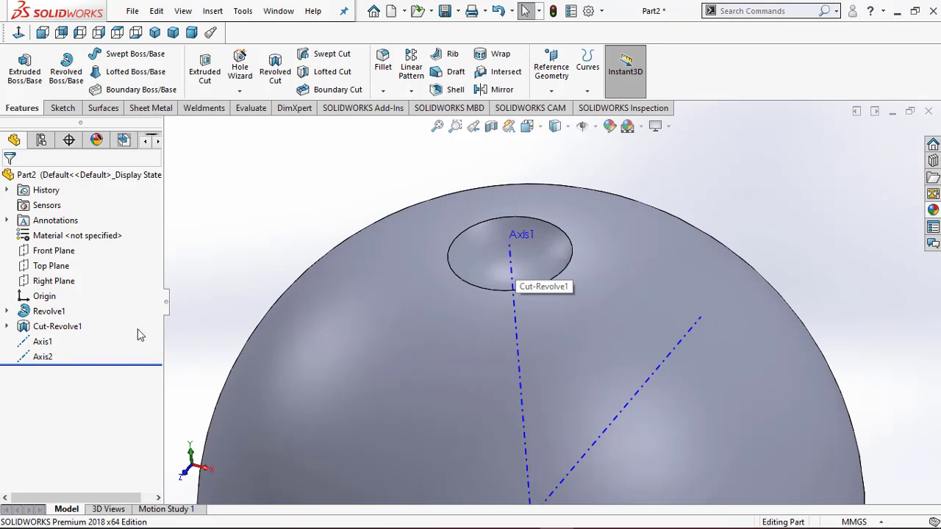
pyautogui.click(57, 328)
pyautogui.click(48, 311)
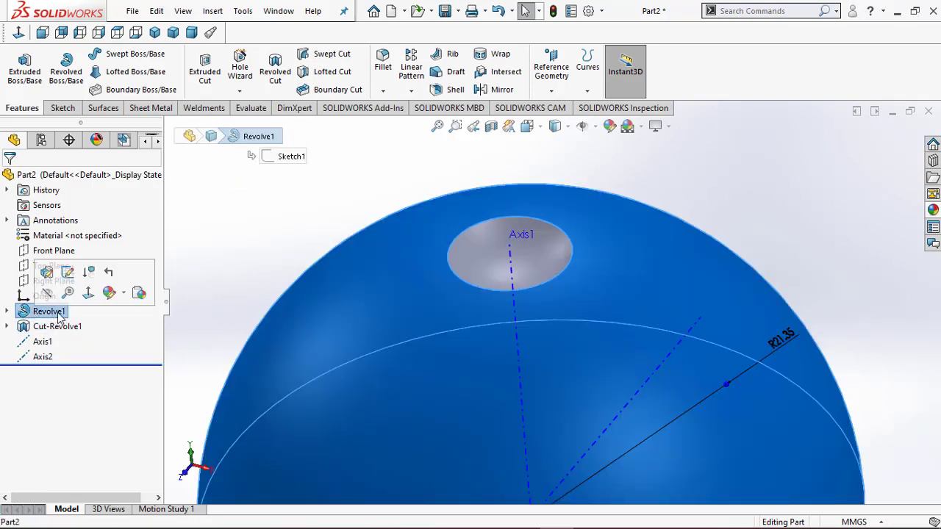
pyautogui.click(46, 272)
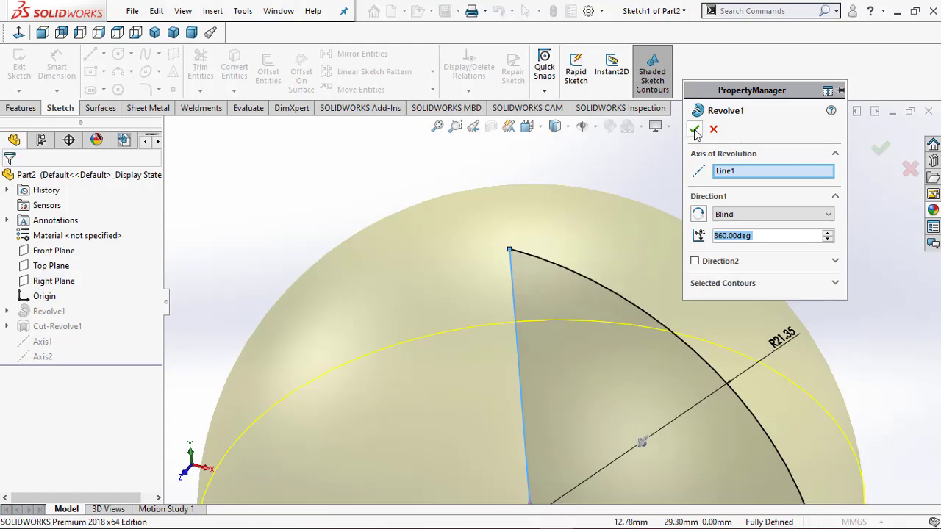
pyautogui.click(694, 130)
# Open the dimple cut's sketch for editing and set the profile's depth dimension to 1 mm
pyautogui.click(57, 327)
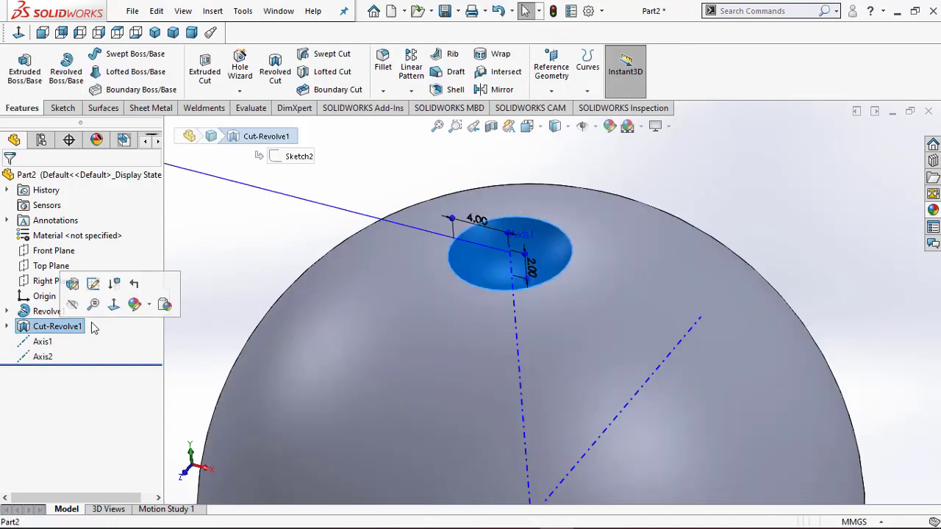
pyautogui.click(93, 286)
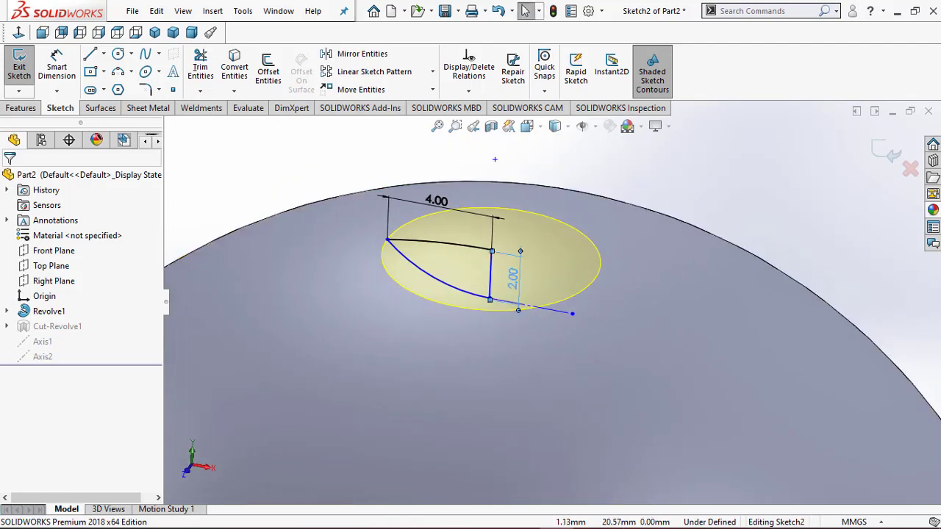
pyautogui.click(517, 279)
pyautogui.doubleClick(513, 285)
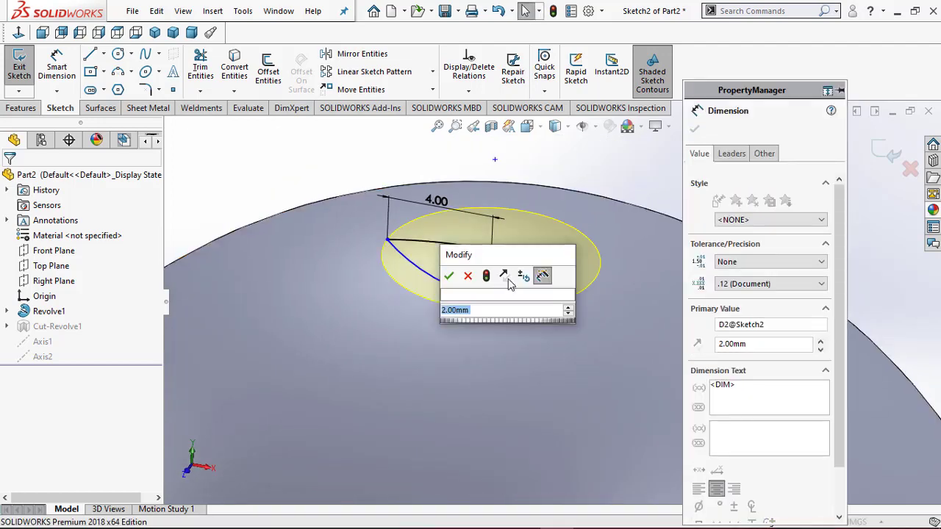
pyautogui.write('3')
pyautogui.press('Return')
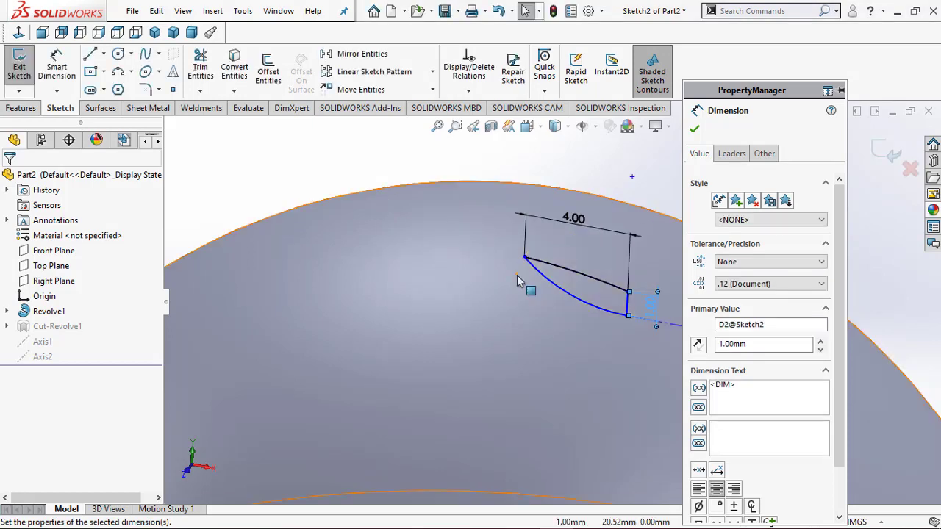
# Set the dimple profile's horizontal width dimension to 2 mm
pyautogui.doubleClick(577, 251)
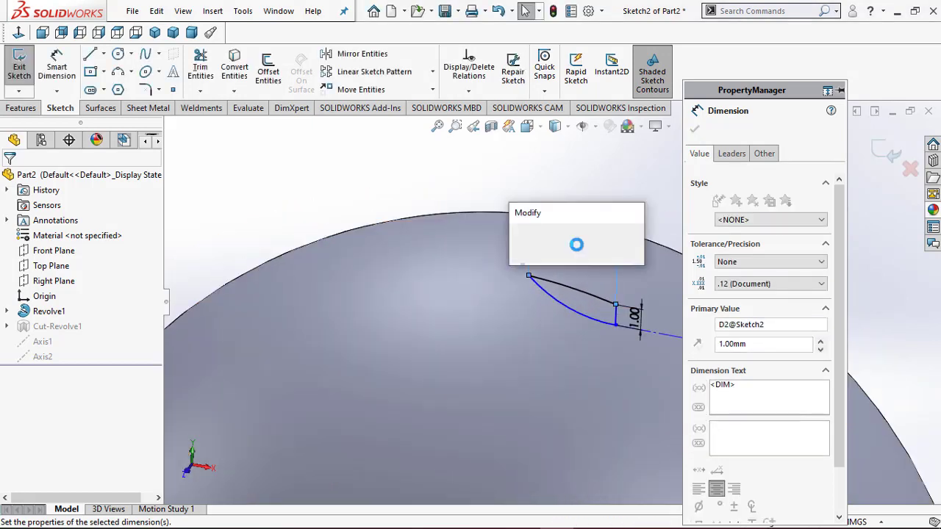
pyautogui.write('2')
pyautogui.press('Return')
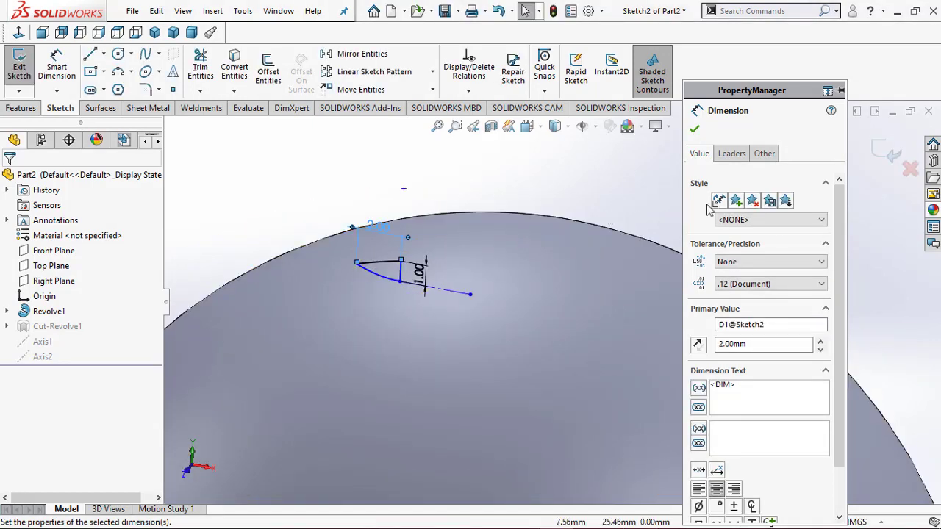
pyautogui.click(696, 128)
# Add a vertical relation between the origin and the lower corner of the dimple profile
pyautogui.scroll(5, 616, 193)
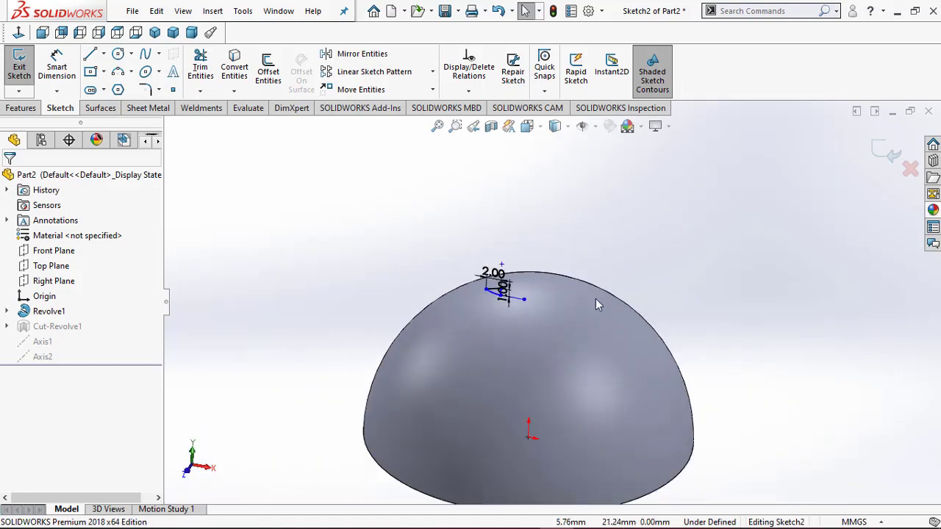
pyautogui.click(505, 296)
pyautogui.scroll(4, 507, 298)
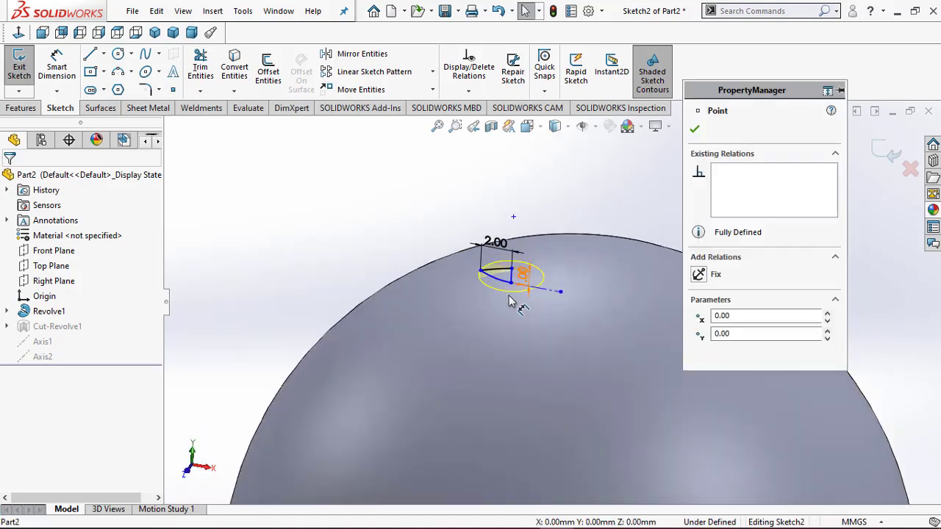
pyautogui.keyDown('ctrl'); pyautogui.click(650, 289); pyautogui.keyUp('ctrl')
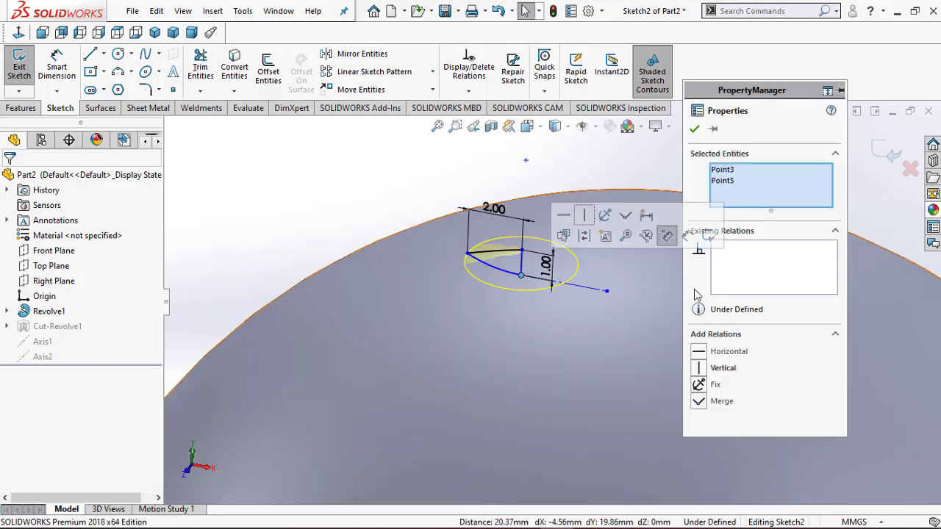
pyautogui.click(699, 369)
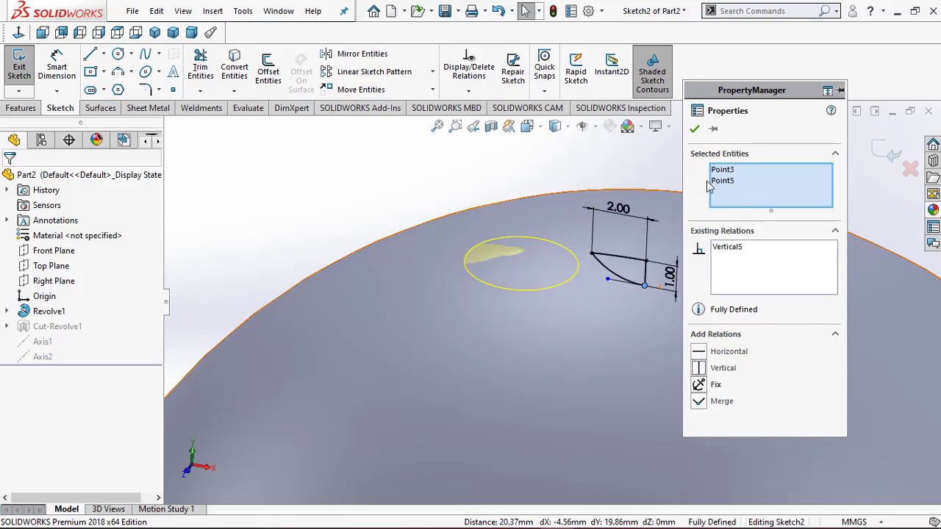
pyautogui.click(695, 130)
# Move the free end of the profile's construction line to about X 3.68 mm and exit the sketch to rebuild the cut
pyautogui.scroll(-3, 644, 284)
pyautogui.scroll(2, 572, 291)
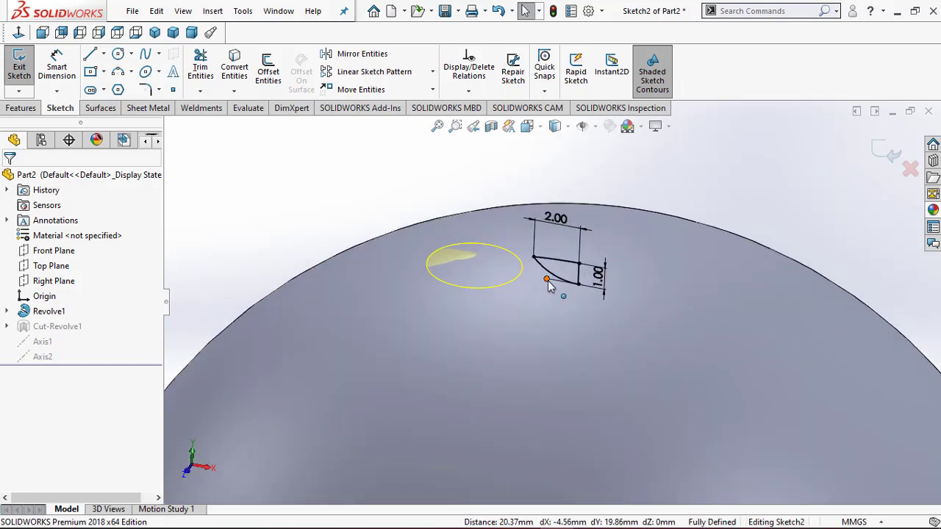
pyautogui.moveTo(574, 282); pyautogui.dragTo(662, 291)
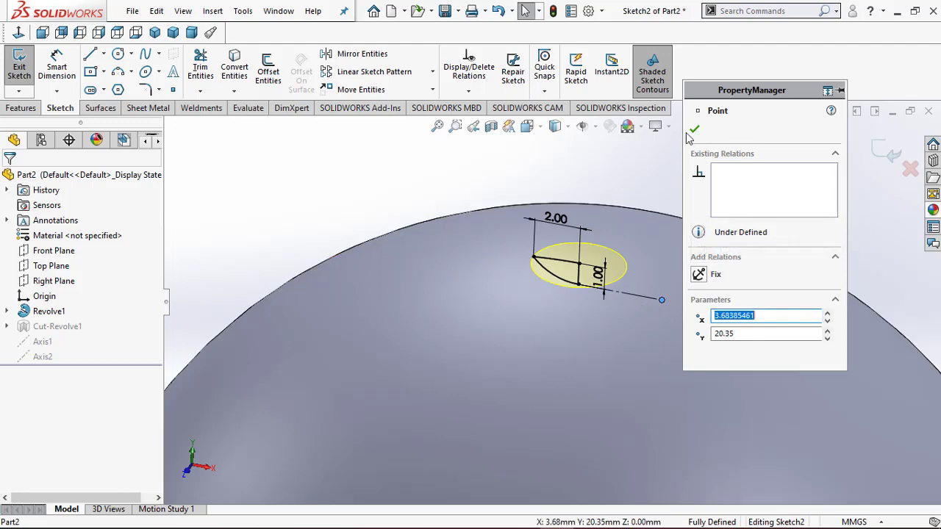
pyautogui.click(695, 131)
pyautogui.doubleClick(767, 189)
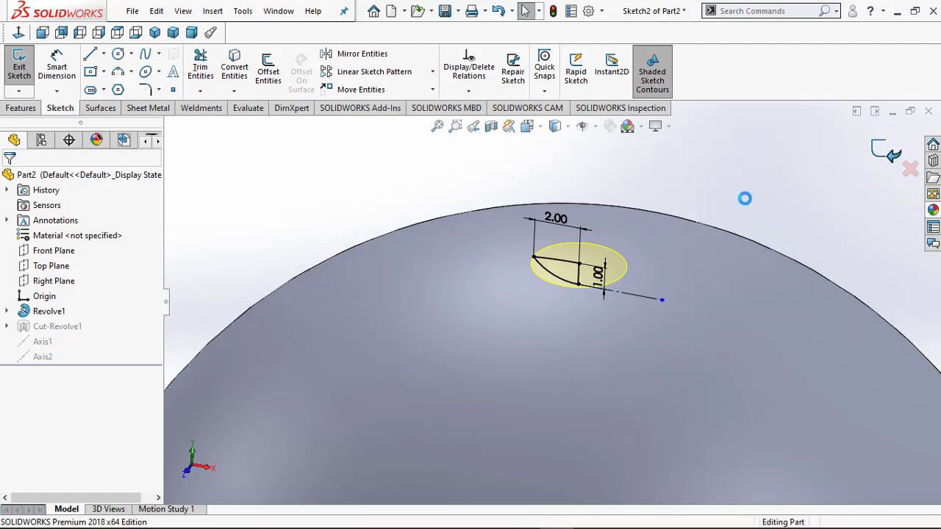
pyautogui.scroll(5, 597, 244)
pyautogui.moveTo(678, 399); pyautogui.dragTo(590, 411, button='middle')
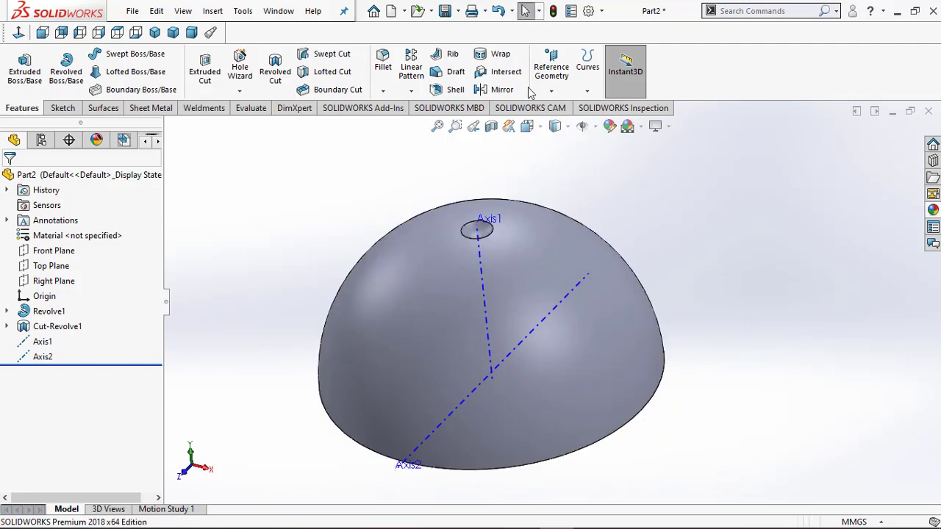
# Start a circular pattern about Axis2 with the dimple cut at the dome's apex as the feature to pattern
pyautogui.click(411, 91)
pyautogui.click(434, 122)
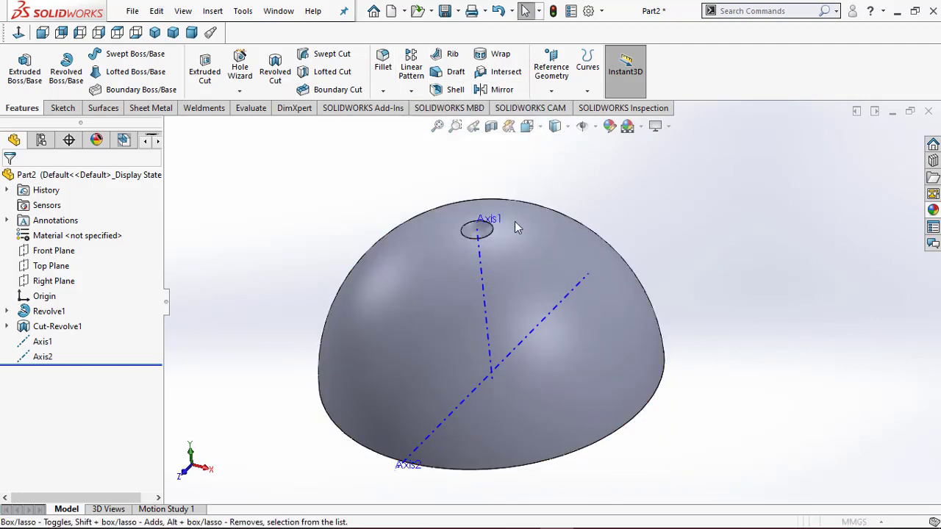
pyautogui.click(650, 294)
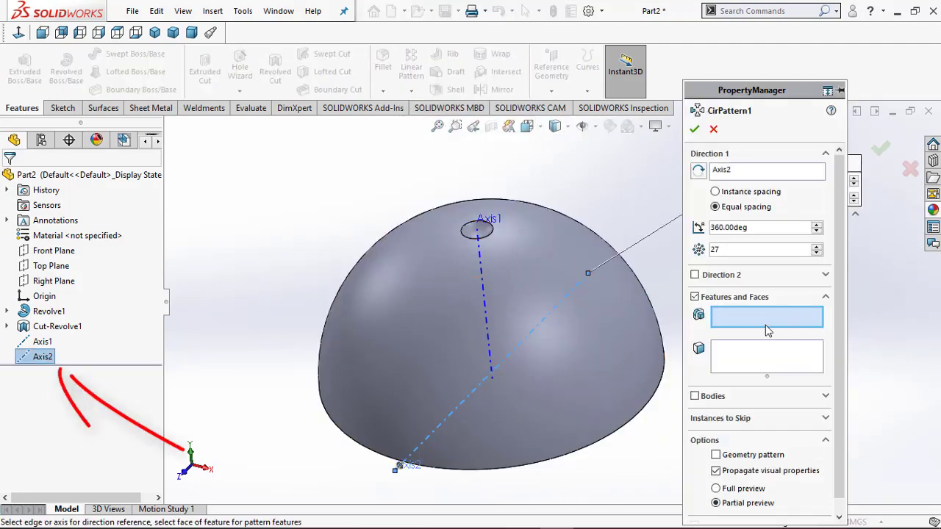
pyautogui.scroll(-5, 481, 252)
pyautogui.scroll(-3, 507, 228)
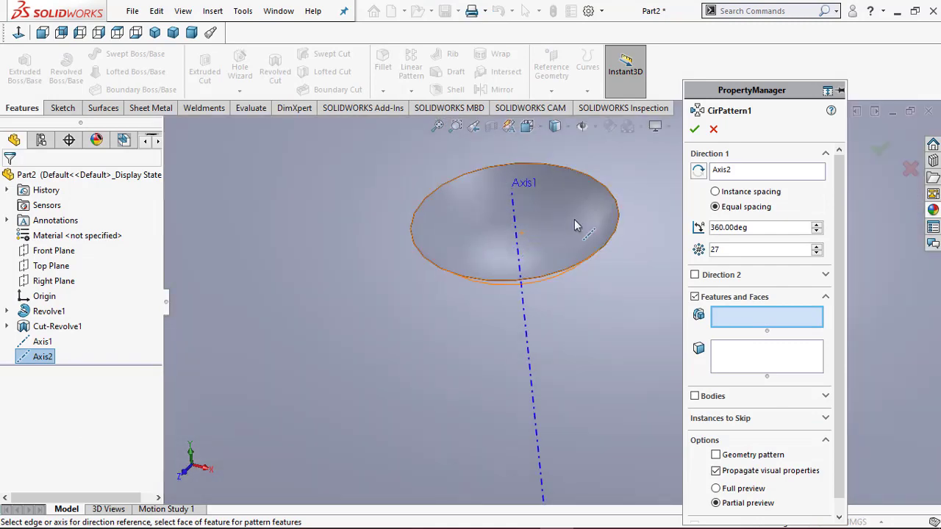
pyautogui.click(591, 226)
pyautogui.scroll(8, 477, 248)
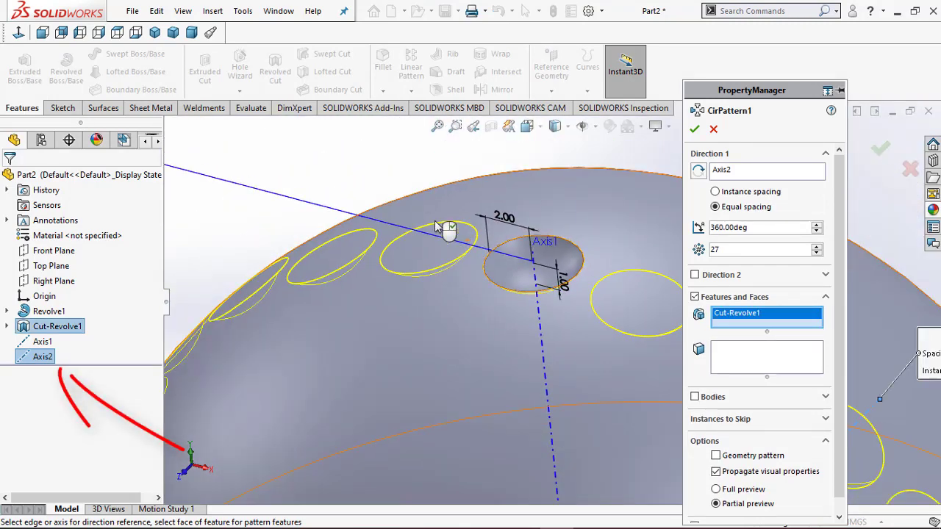
pyautogui.scroll(-2, 592, 338)
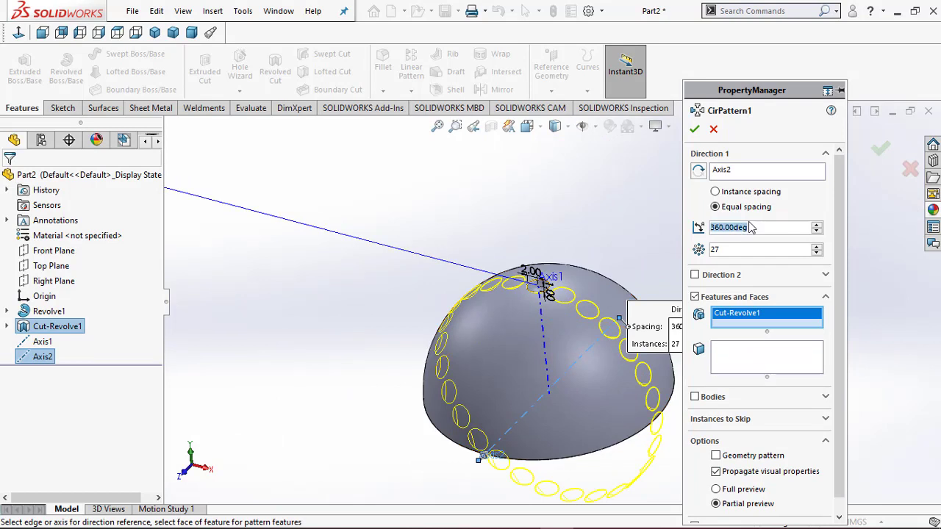
# Use instance spacing of 15° with 2 instances for the dimple pattern and complete it
pyautogui.click(747, 193)
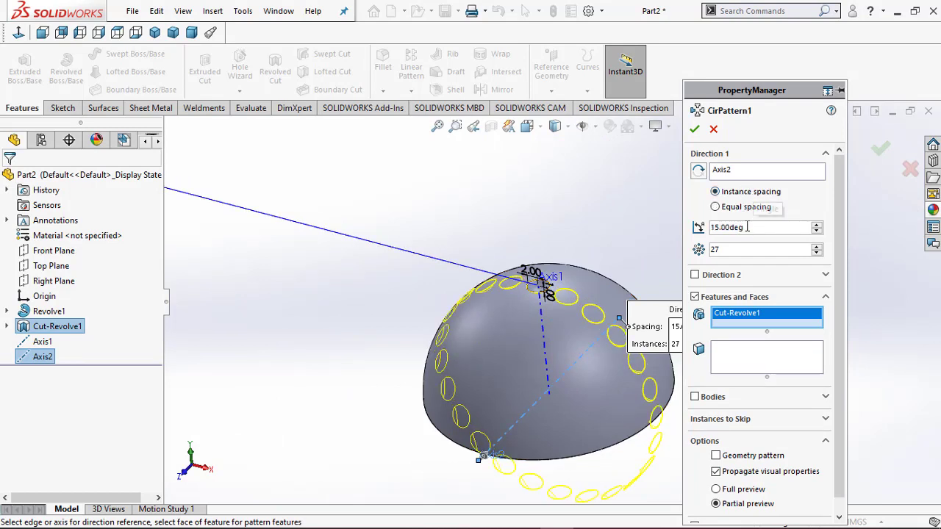
pyautogui.write('2')
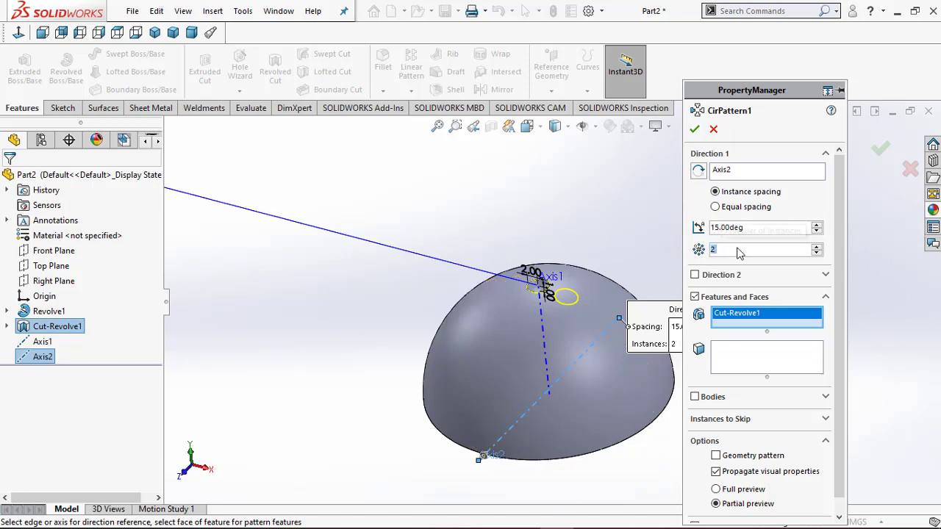
pyautogui.scroll(-3, 638, 279)
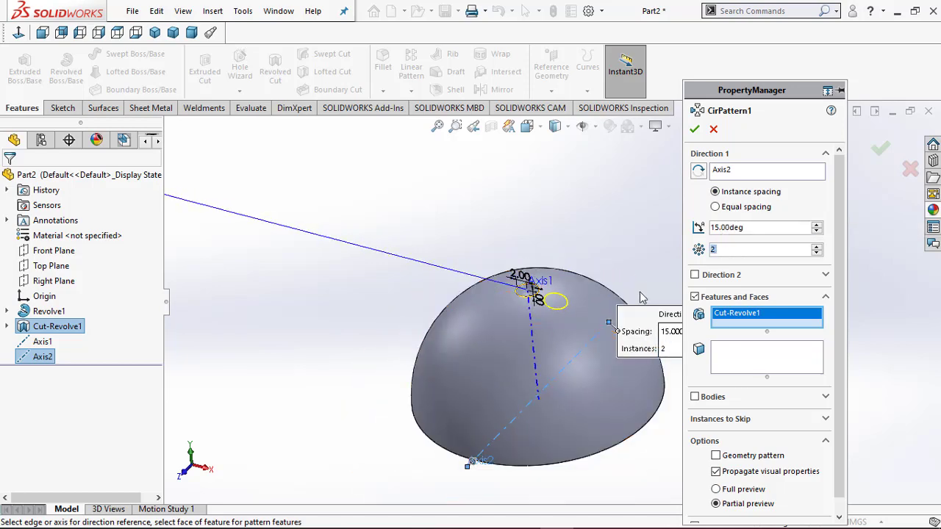
pyautogui.click(695, 130)
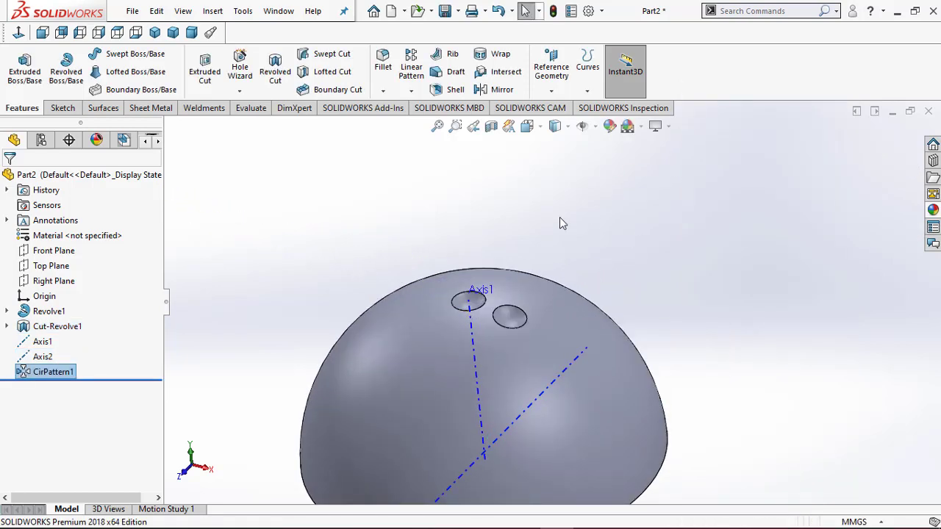
# Start a second circular pattern about Axis2 and set its instance spacing to 30°
pyautogui.scroll(3, 559, 217)
pyautogui.scroll(-1, 664, 411)
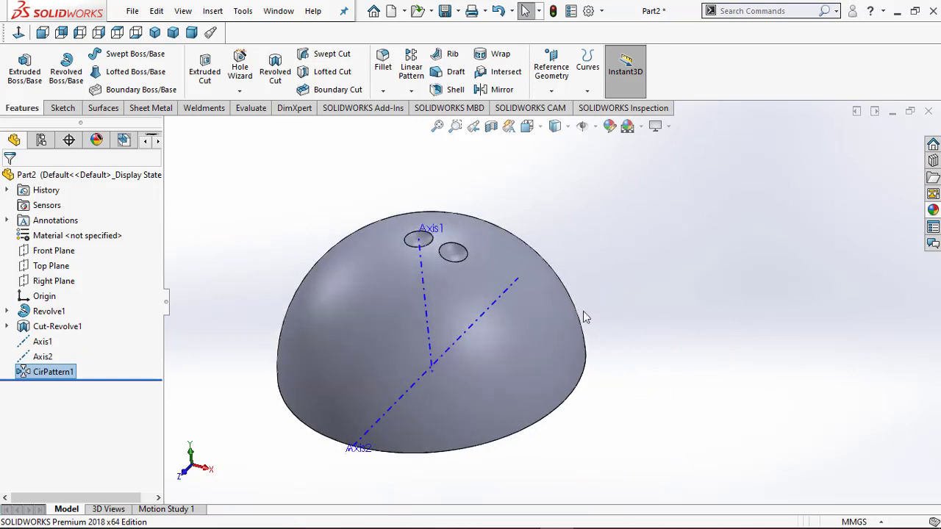
pyautogui.click(412, 91)
pyautogui.click(425, 122)
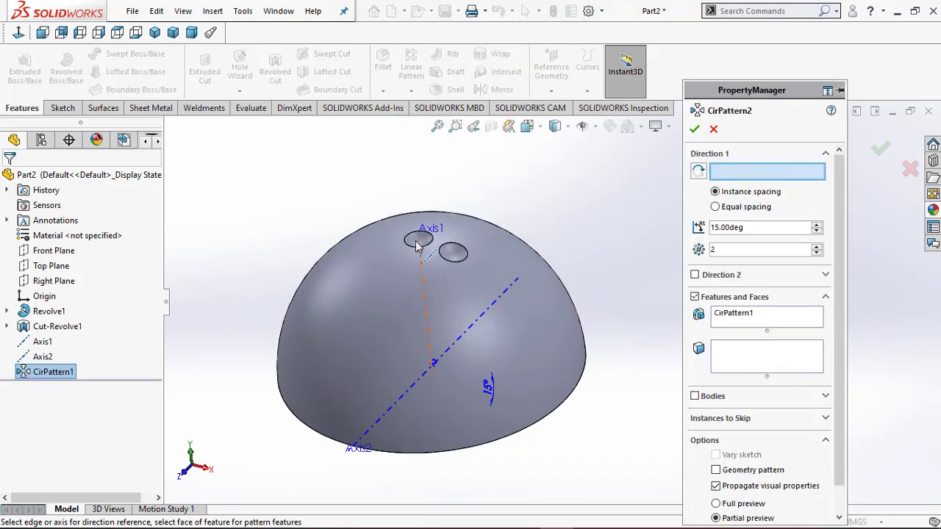
pyautogui.scroll(-3, 433, 247)
pyautogui.click(505, 269)
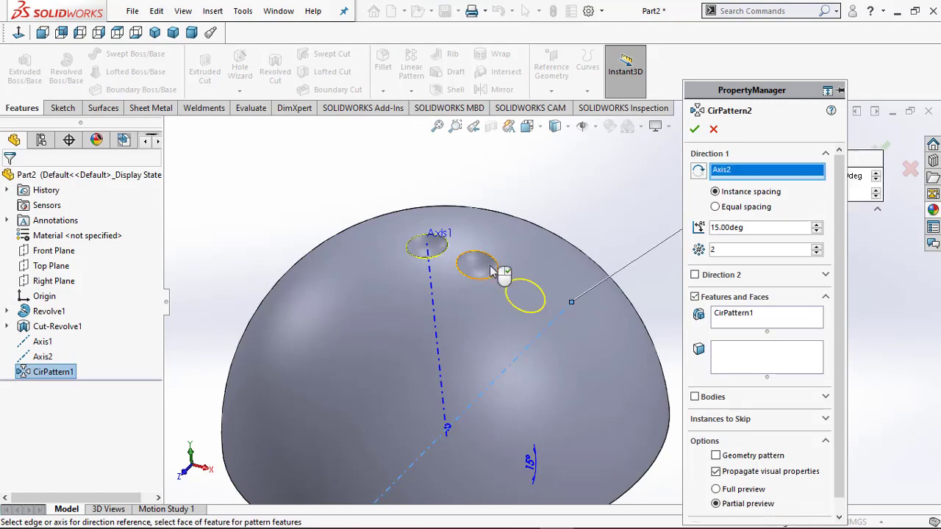
pyautogui.scroll(-2, 596, 270)
pyautogui.scroll(1, 639, 260)
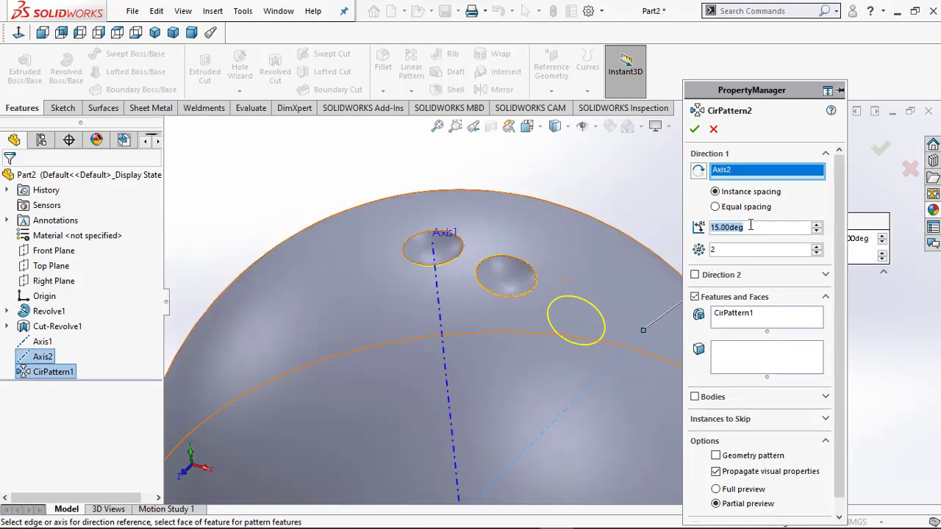
pyautogui.write('30')
pyautogui.press('Return')
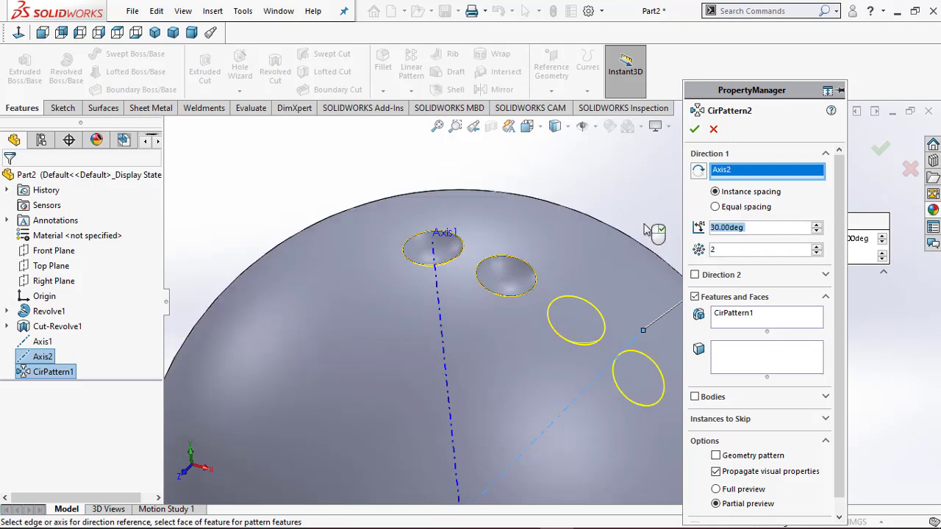
# Replace the preselected pattern feature with the original apex dimple cut and complete the 30° pattern
pyautogui.rightClick(749, 317)
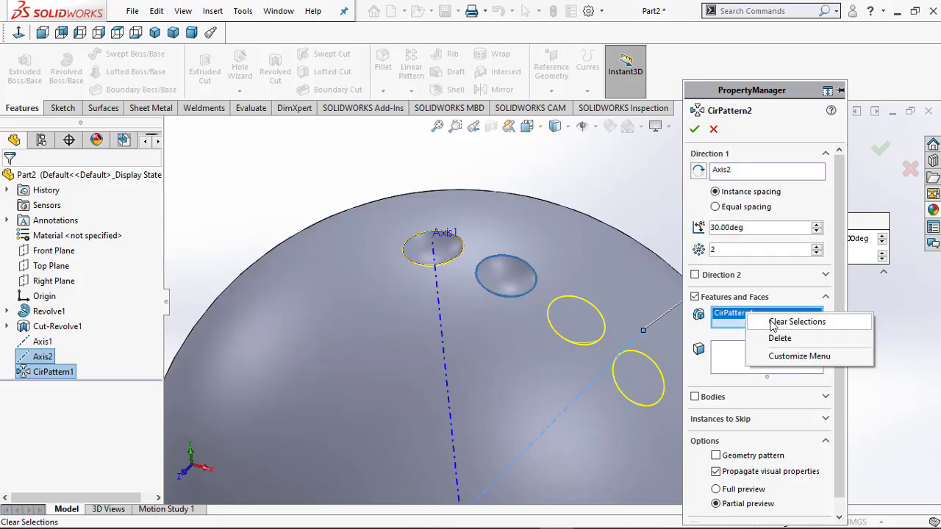
pyautogui.click(796, 262)
pyautogui.scroll(-5, 420, 237)
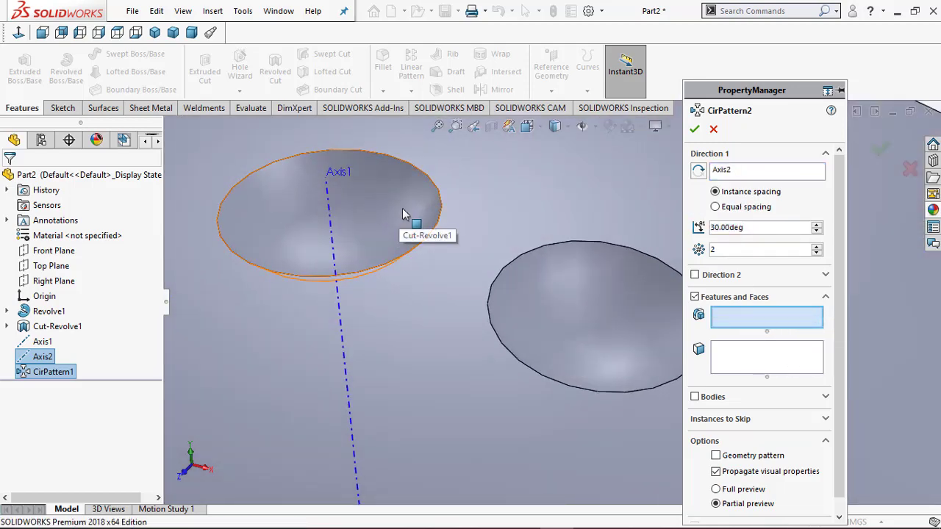
pyautogui.click(403, 210)
pyautogui.scroll(5, 382, 215)
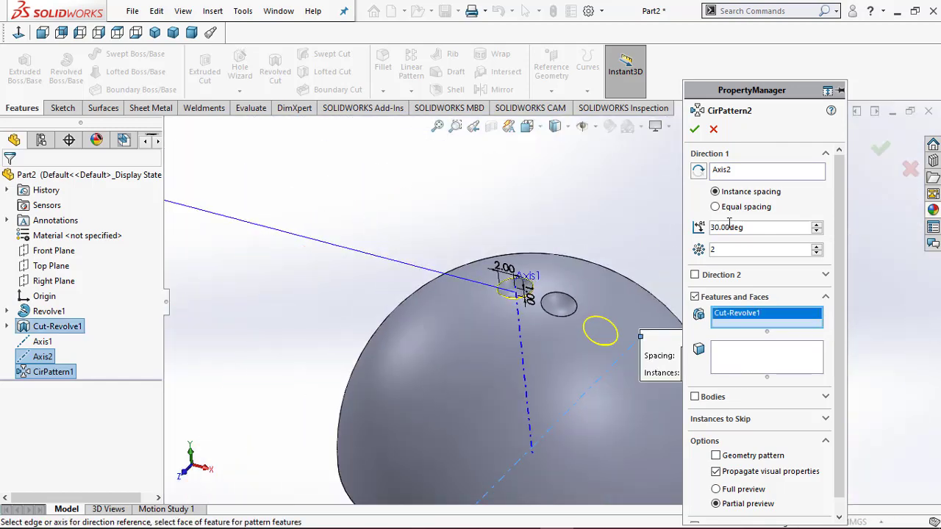
pyautogui.click(694, 128)
# Start a third circular pattern about Axis2, replacing the preselected feature with the original apex dimple cut
pyautogui.scroll(3, 588, 294)
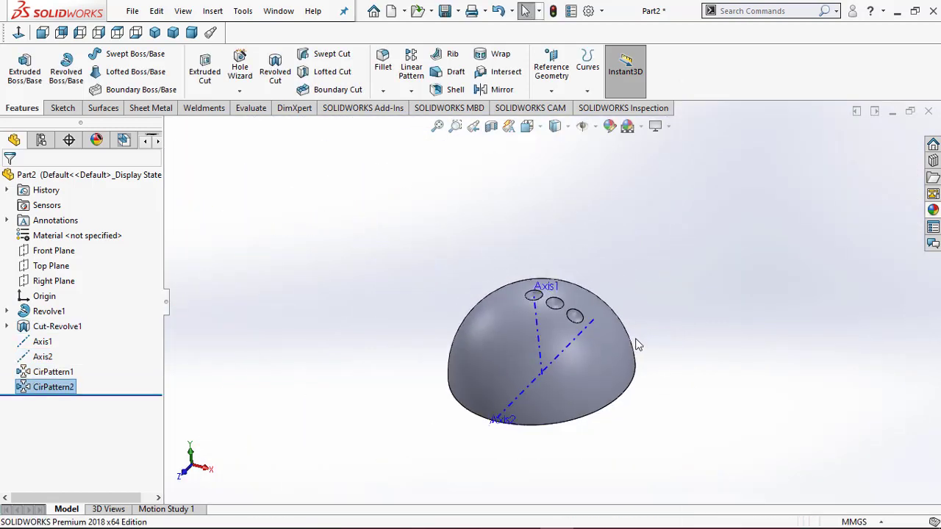
pyautogui.click(411, 89)
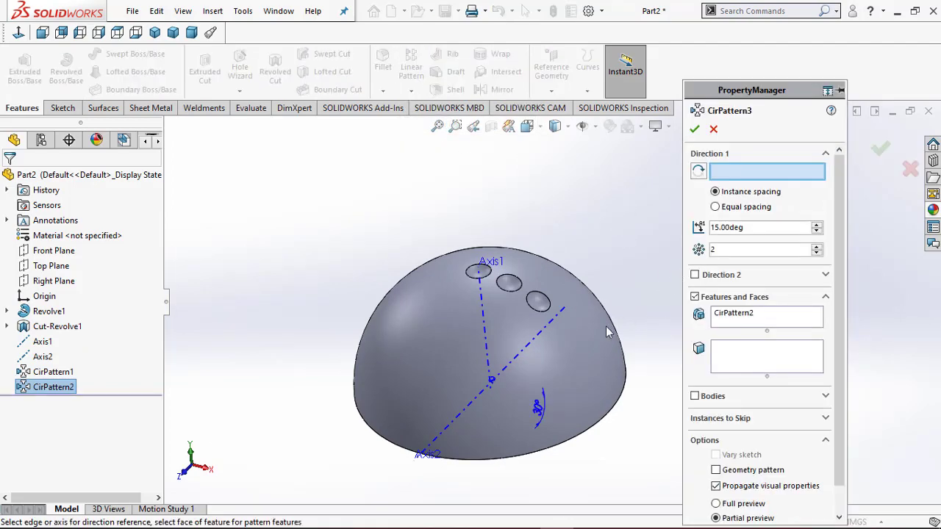
pyautogui.scroll(-3, 608, 332)
pyautogui.click(483, 340)
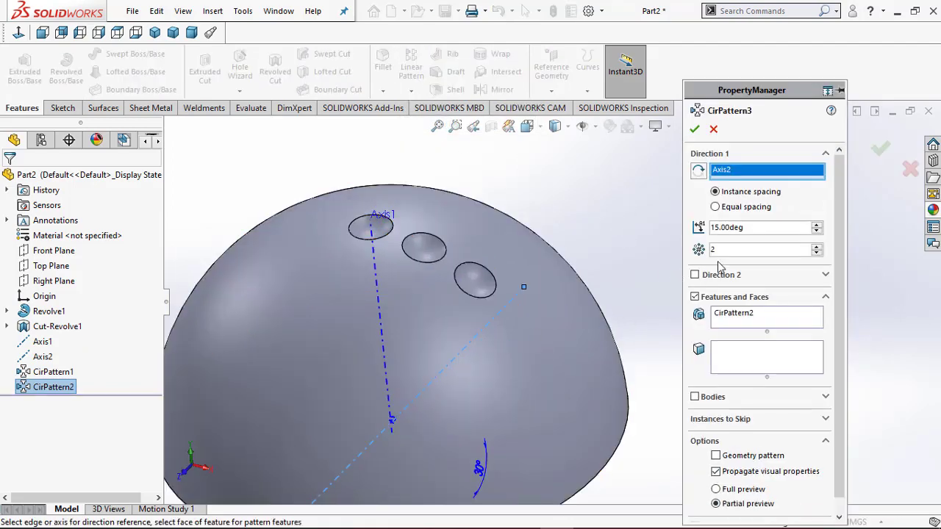
pyautogui.rightClick(753, 321)
pyautogui.click(774, 329)
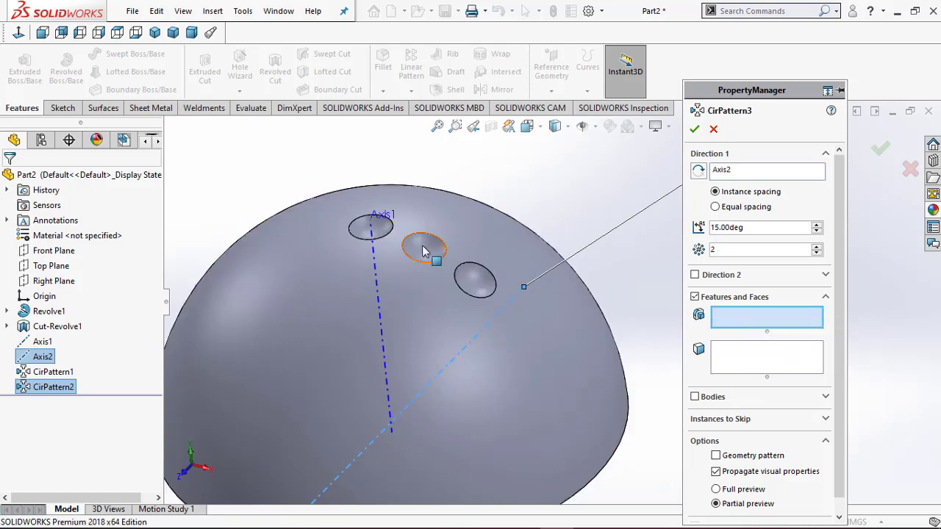
pyautogui.scroll(-5, 397, 243)
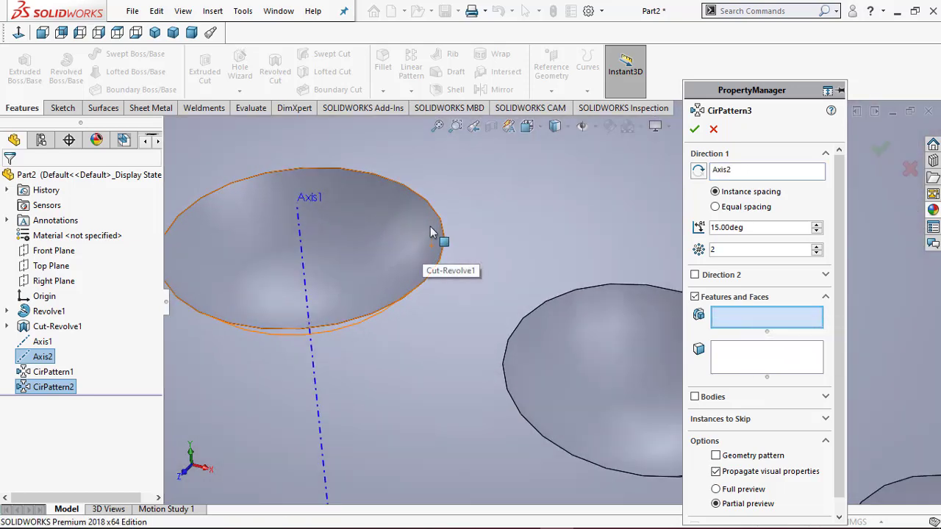
pyautogui.click(431, 226)
pyautogui.scroll(4, 398, 229)
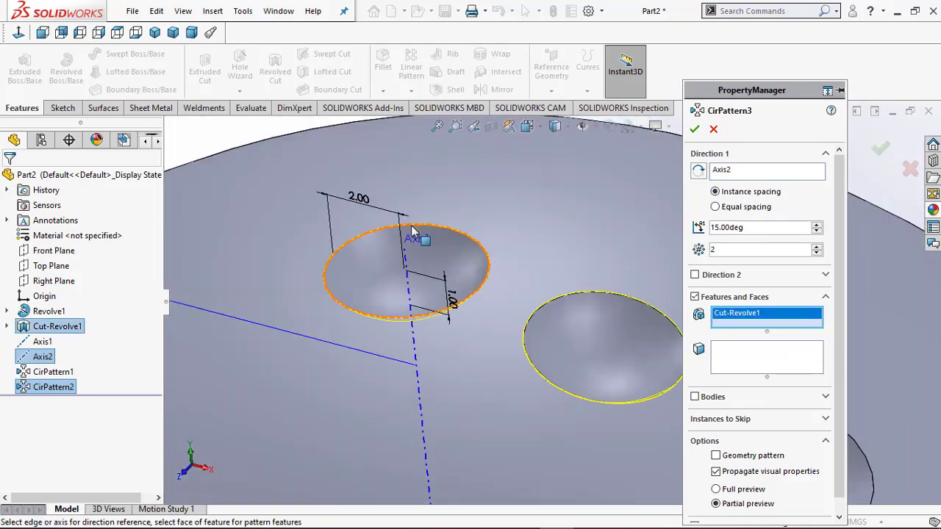
pyautogui.scroll(3, 398, 223)
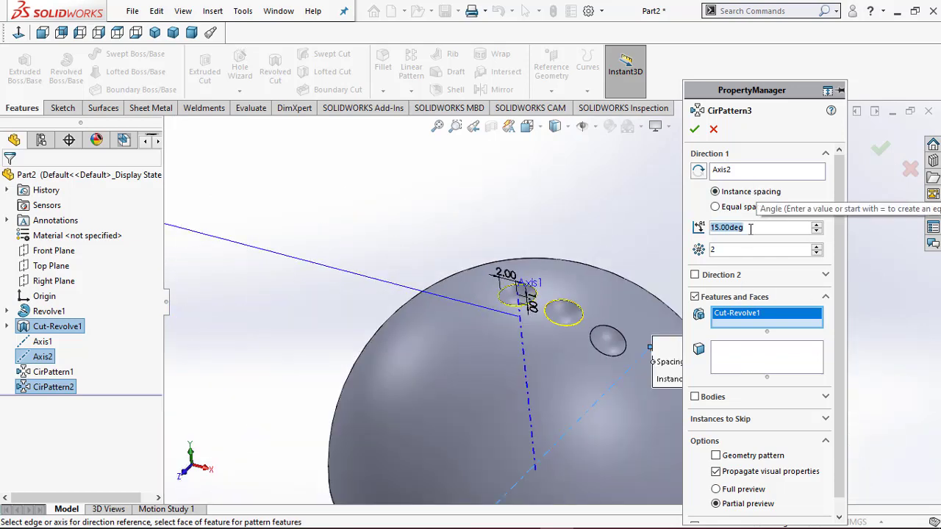
# Set the third dimple pattern's instance spacing to 45° and complete it
pyautogui.write('45')
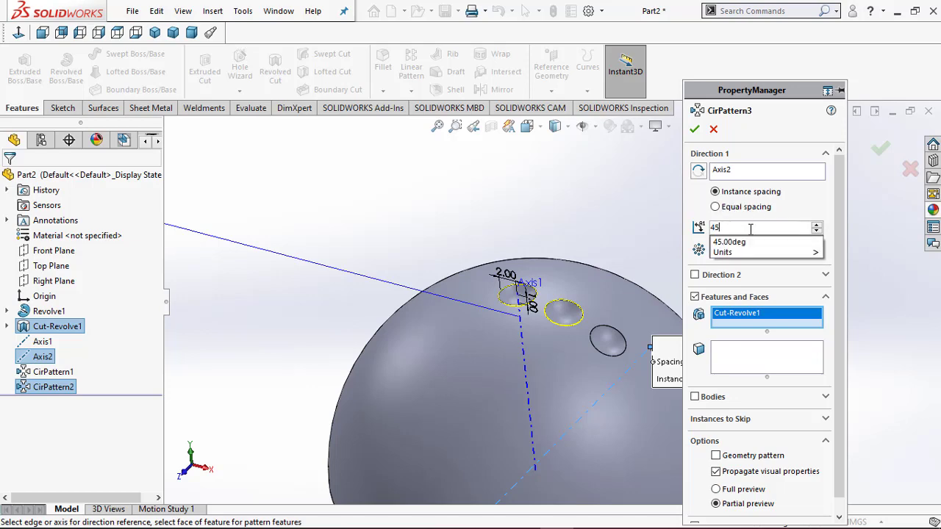
pyautogui.press('Return')
pyautogui.scroll(5, 520, 214)
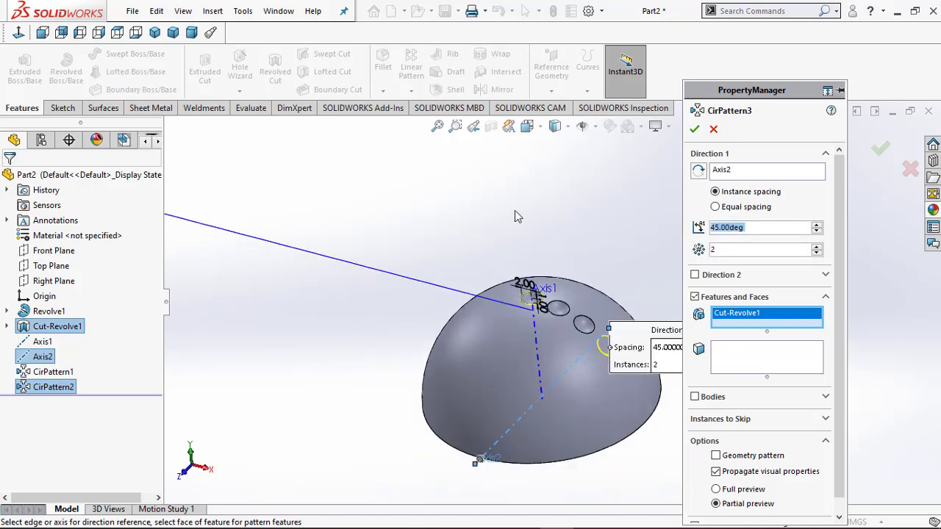
pyautogui.scroll(-1, 686, 379)
pyautogui.scroll(-2, 663, 386)
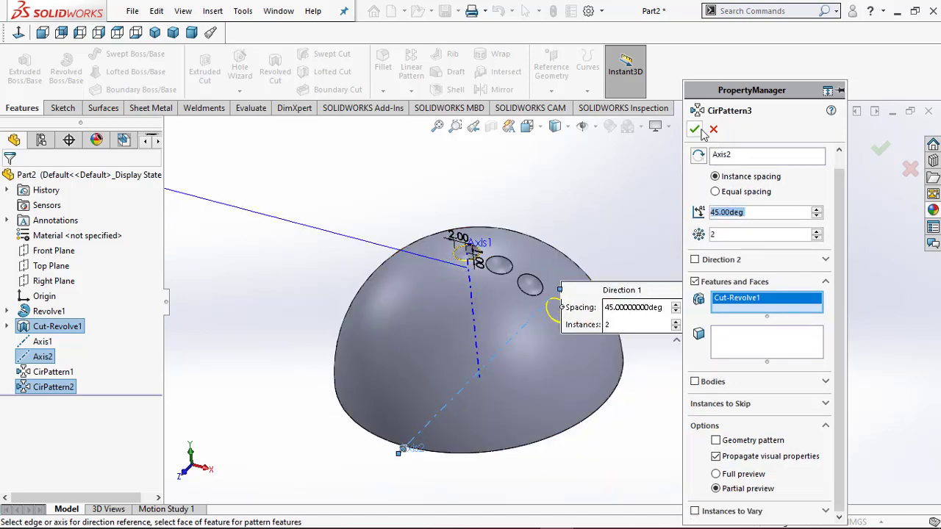
pyautogui.click(700, 130)
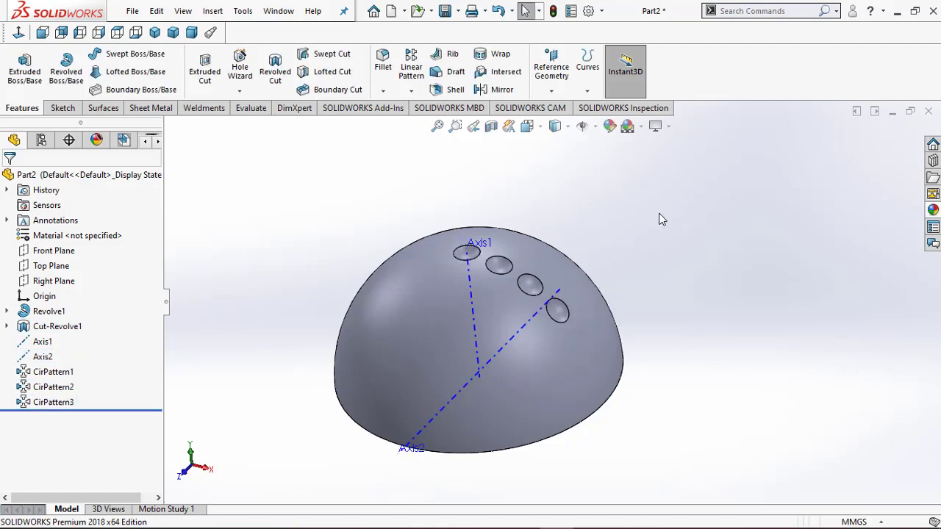
# Start a fourth circular pattern about Axis2 with the original apex dimple cut as the feature to pattern
pyautogui.scroll(-5, 504, 259)
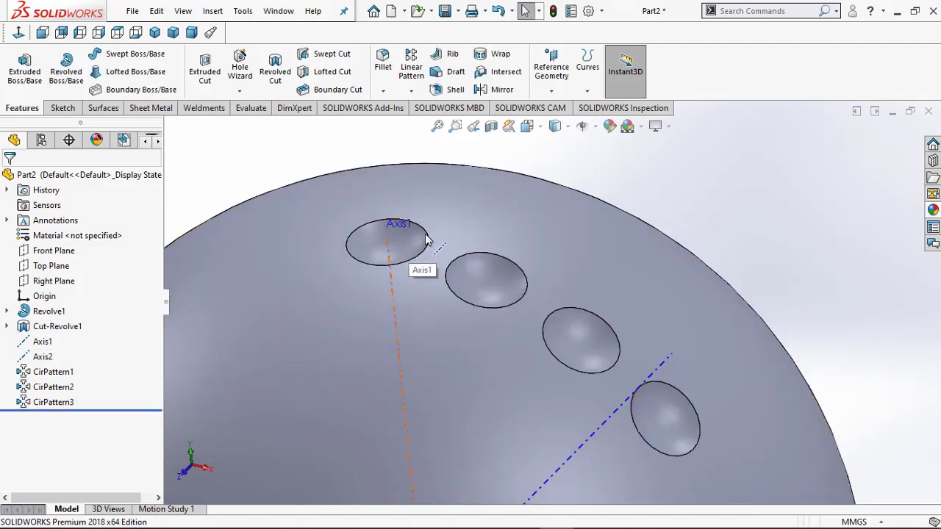
pyautogui.click(414, 95)
pyautogui.click(434, 125)
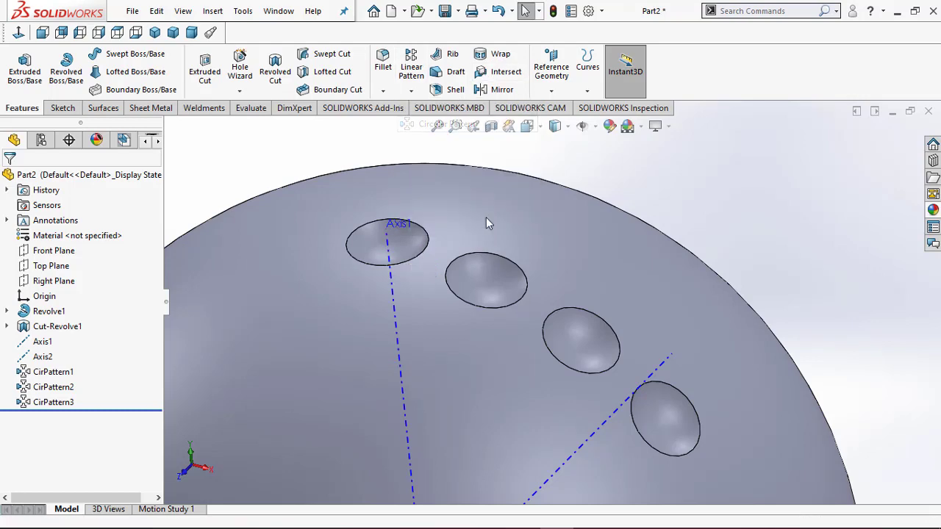
pyautogui.click(600, 414)
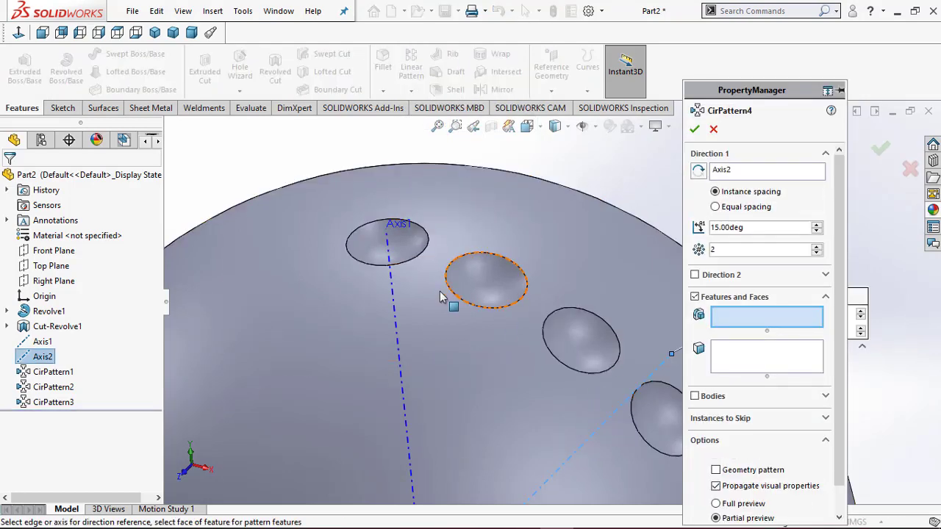
pyautogui.scroll(-5, 447, 237)
pyautogui.click(464, 197)
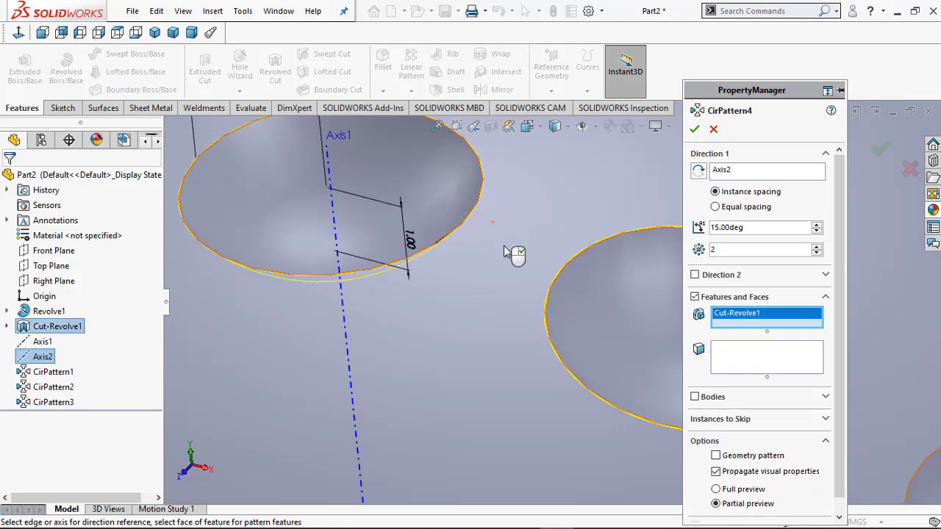
pyautogui.scroll(4, 500, 254)
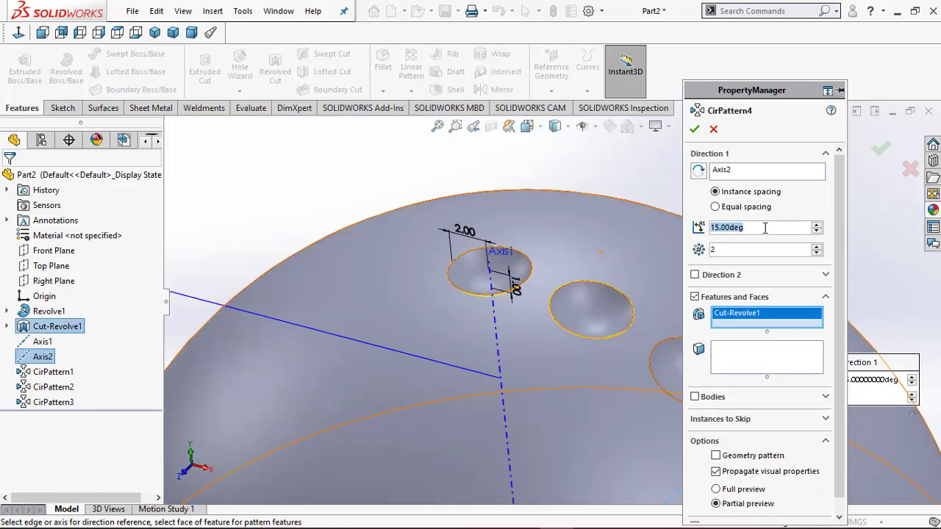
# Set the fourth dimple pattern's instance spacing to 60° and complete it
pyautogui.write('60')
pyautogui.press('Return')
pyautogui.scroll(5, 646, 401)
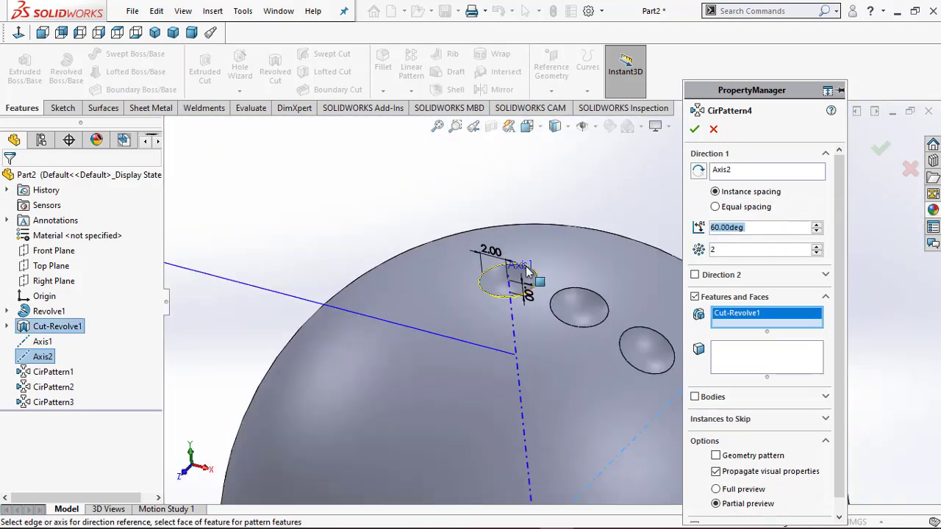
pyautogui.click(695, 130)
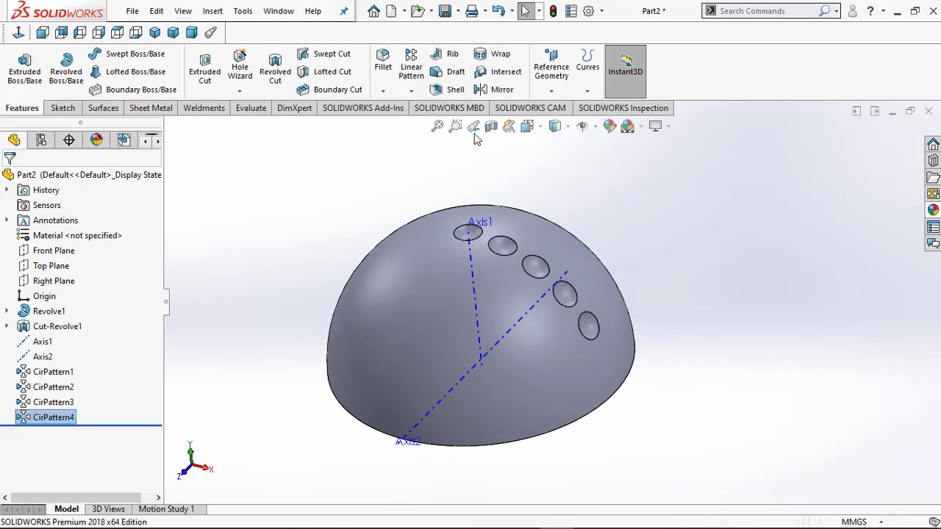
# Start a fifth circular pattern, replacing the preselected feature with the original apex dimple cut
pyautogui.click(411, 90)
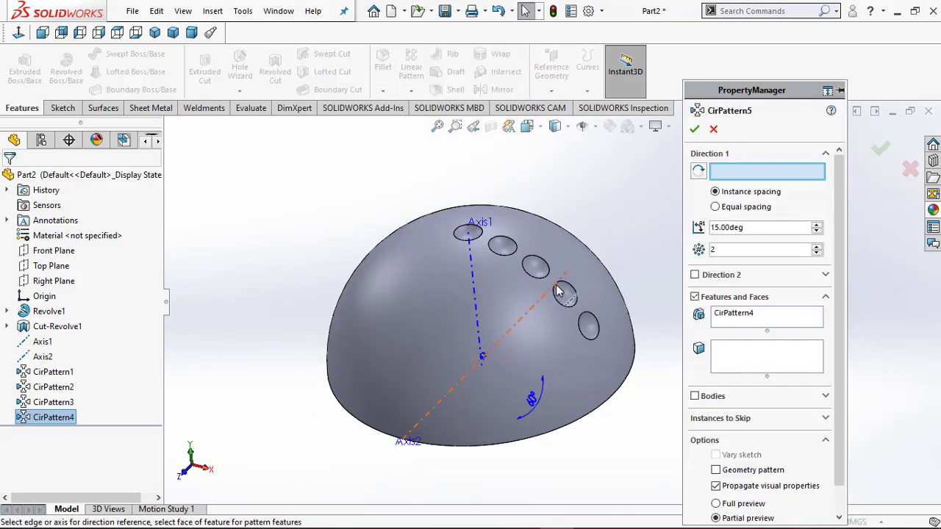
pyautogui.rightClick(769, 329)
pyautogui.click(807, 332)
pyautogui.scroll(-6, 483, 280)
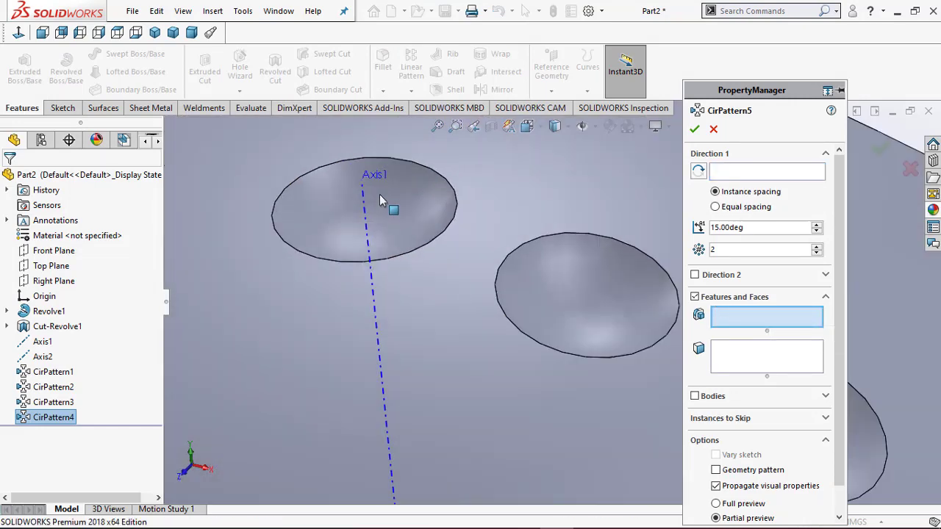
pyautogui.click(450, 197)
# Use Axis2 as the fifth pattern's rotation axis, set the instance spacing to 75° and complete it
pyautogui.scroll(8, 335, 265)
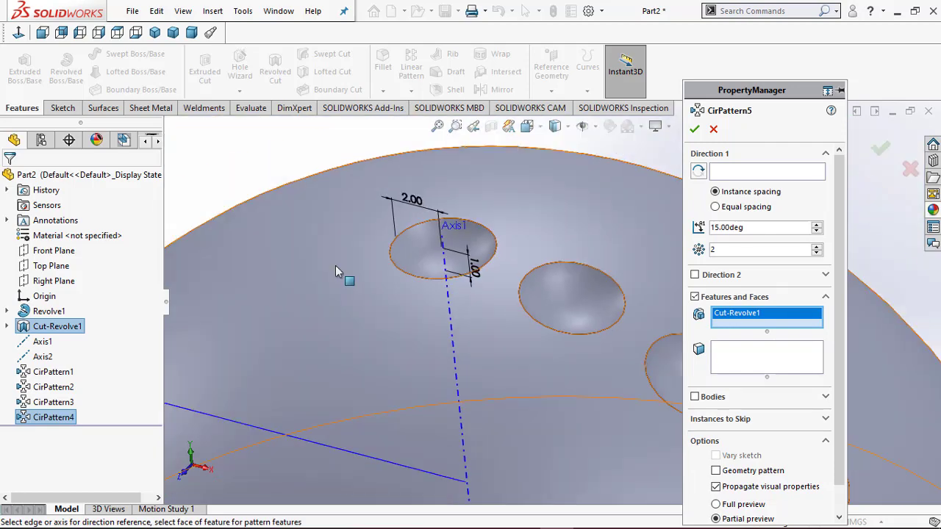
pyautogui.scroll(-3, 656, 385)
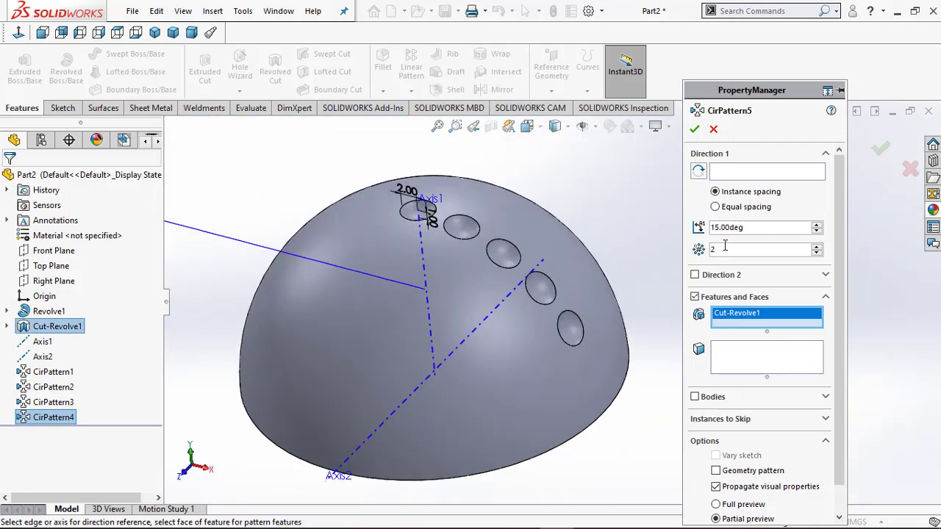
pyautogui.click(739, 174)
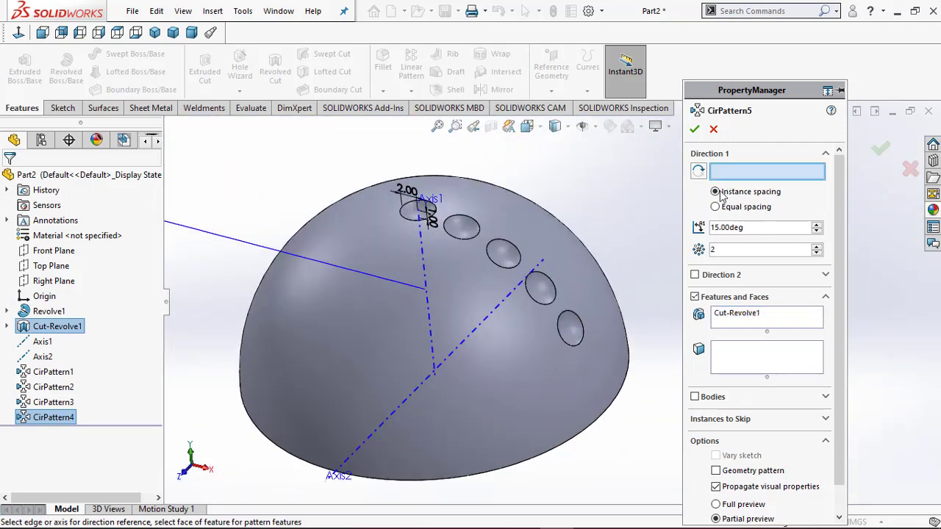
pyautogui.click(499, 307)
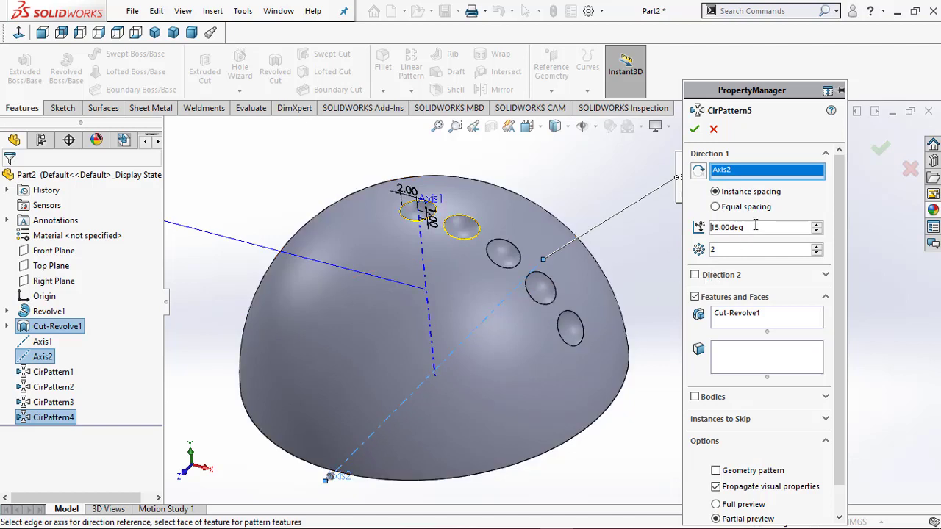
pyautogui.write('75')
pyautogui.press('Return')
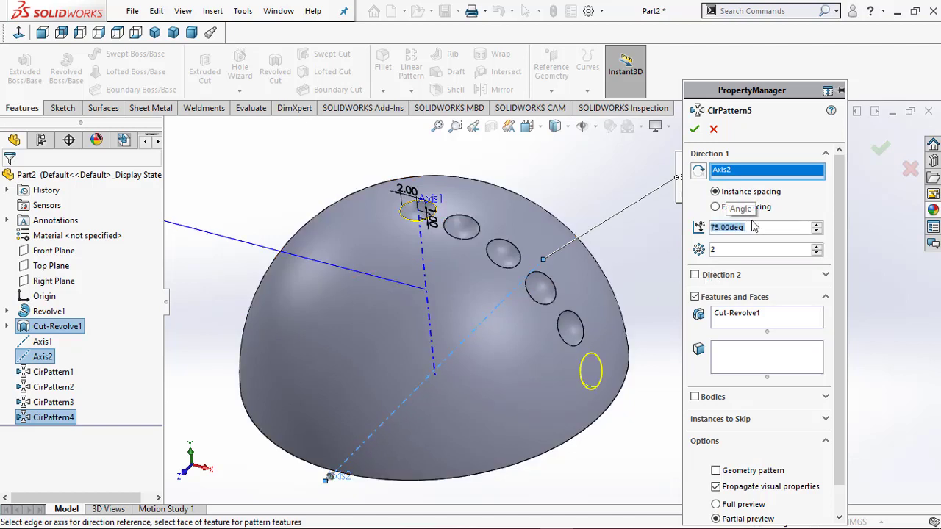
pyautogui.click(696, 130)
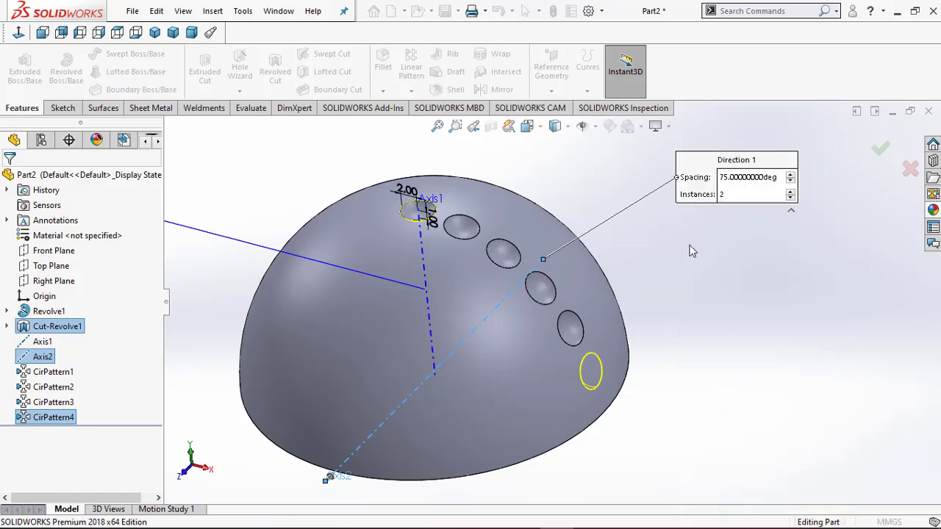
# Start a sixth circular pattern about Axis2 with the original apex dimple cut as the feature to pattern
pyautogui.click(411, 91)
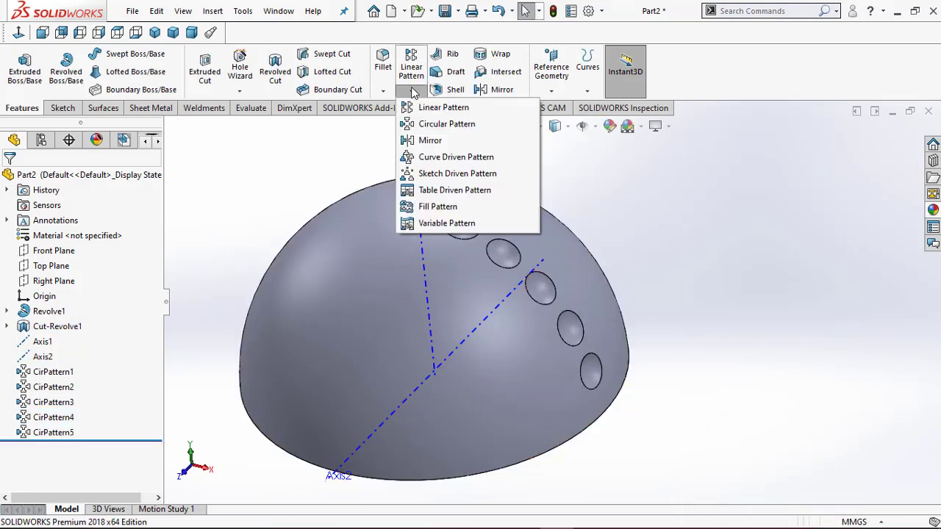
pyautogui.click(434, 125)
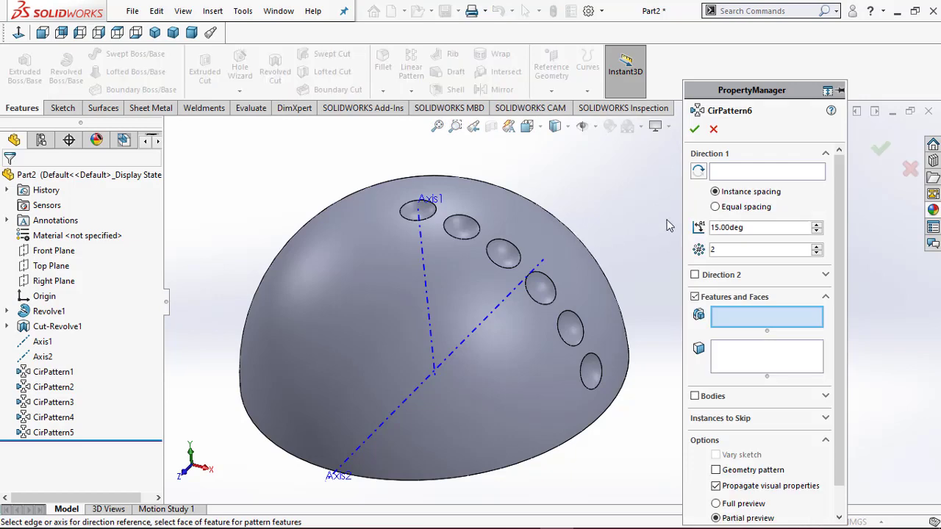
pyautogui.click(759, 175)
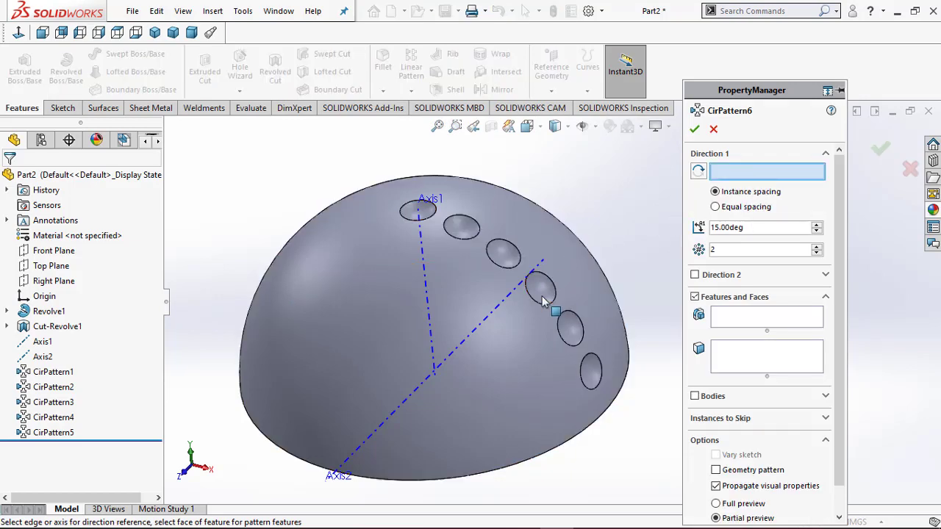
pyautogui.click(582, 308)
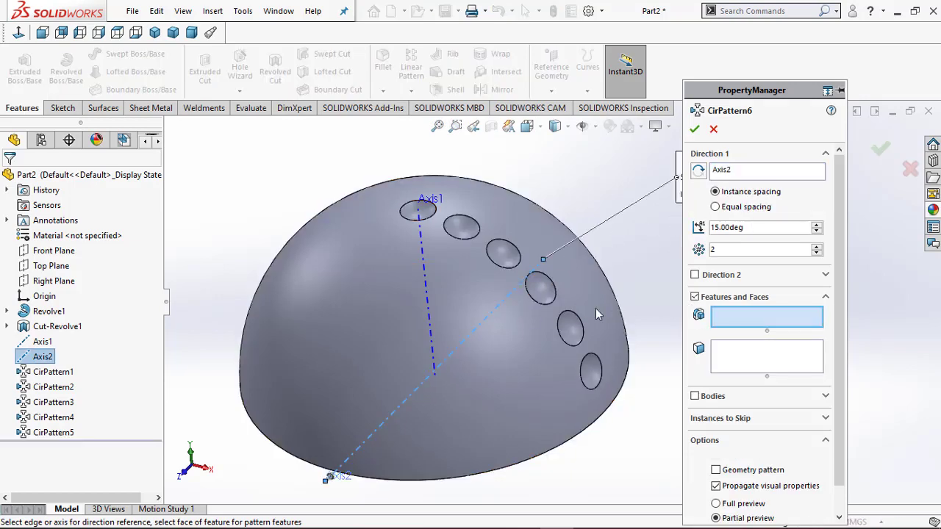
pyautogui.scroll(-6, 429, 214)
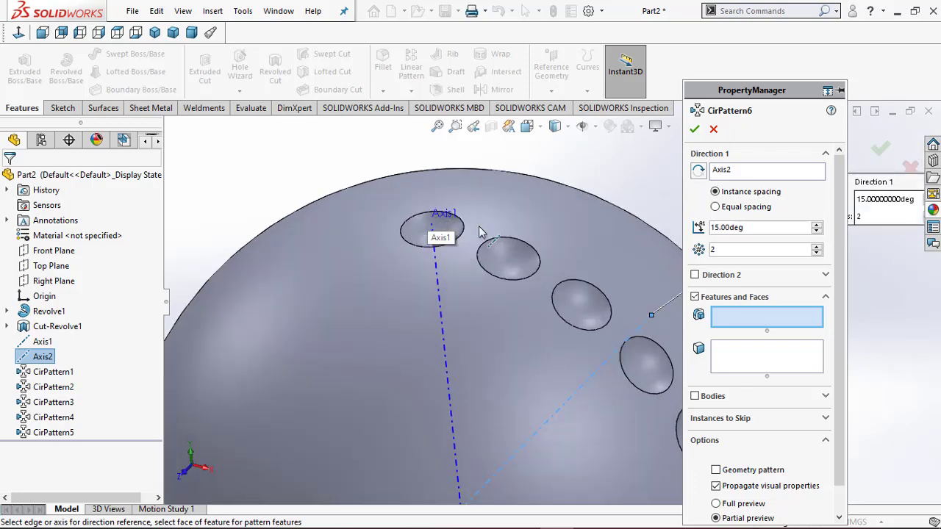
pyautogui.scroll(-2, 507, 237)
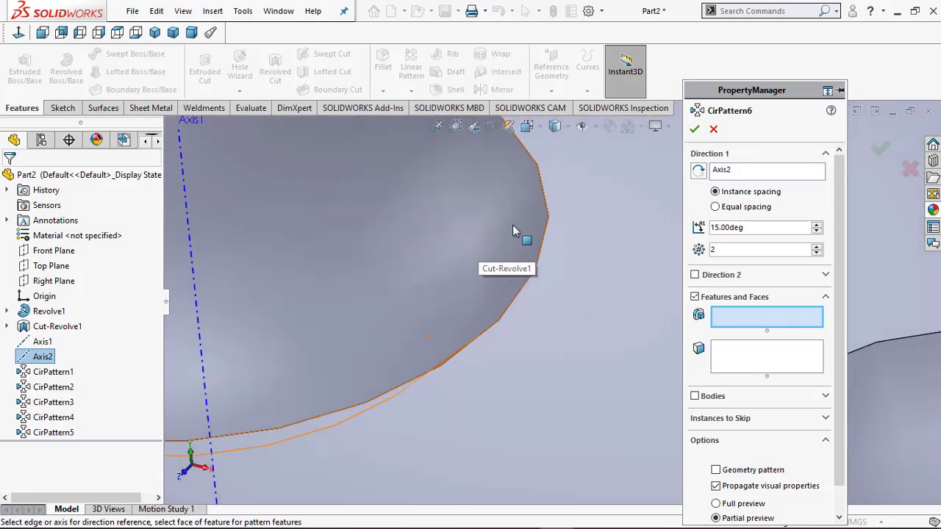
pyautogui.click(489, 244)
# Set the sixth dimple pattern's instance spacing to 90° and complete it
pyautogui.scroll(6, 466, 242)
pyautogui.scroll(8, 452, 236)
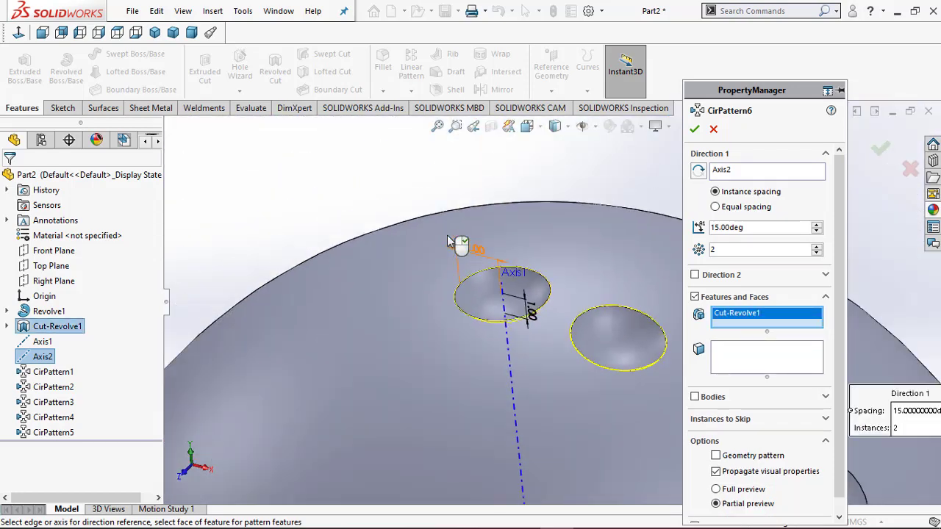
pyautogui.scroll(-2, 529, 337)
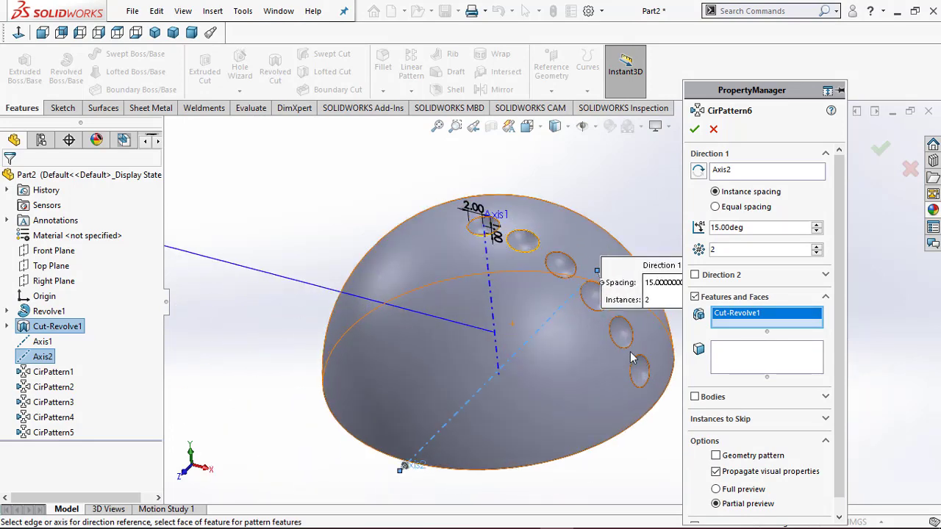
pyautogui.scroll(-3, 607, 342)
pyautogui.scroll(3, 608, 341)
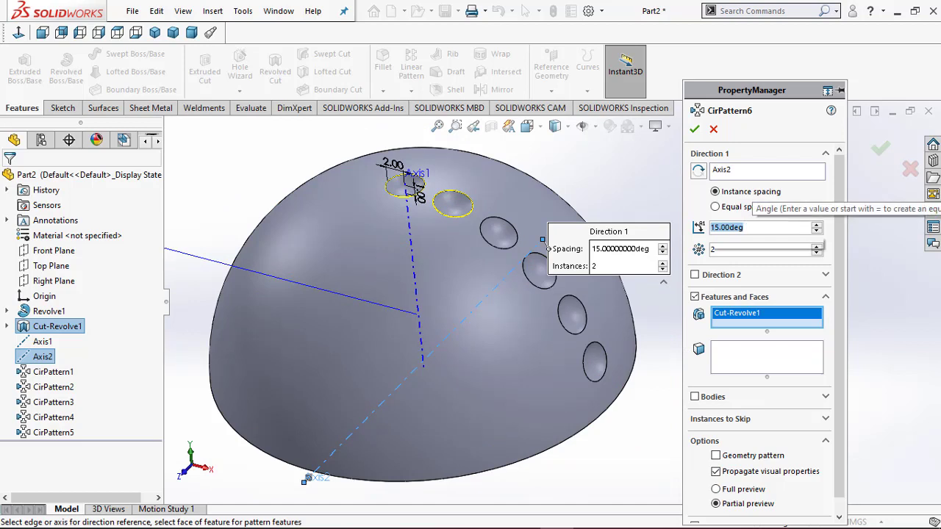
pyautogui.write('90')
pyautogui.press('Return')
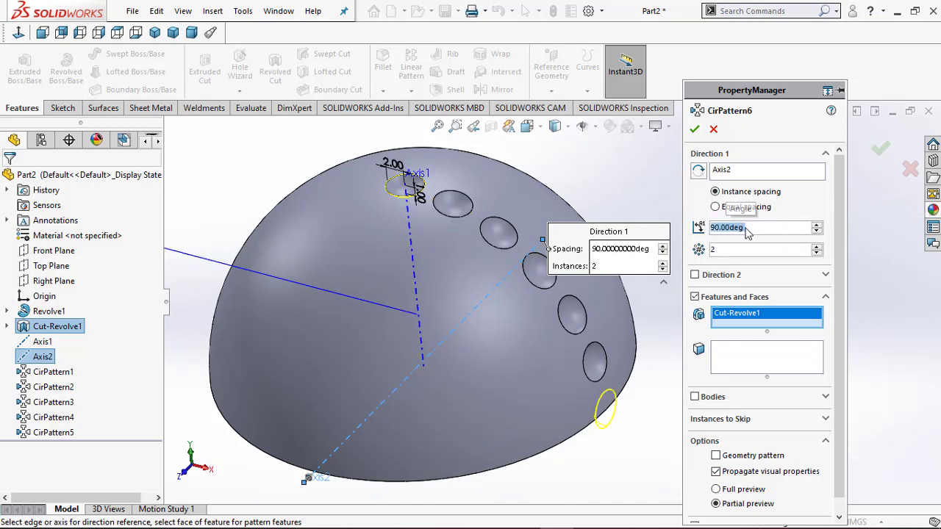
pyautogui.click(697, 133)
# Start a circular pattern about Axis1 with the first dimple below the apex, CirPattern1, as the feature to pattern
pyautogui.scroll(2, 527, 297)
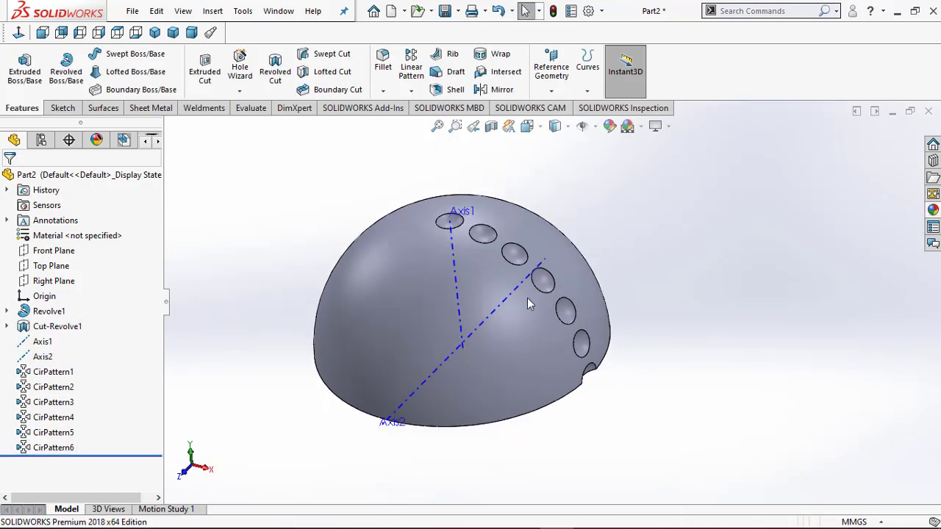
pyautogui.scroll(-1, 465, 312)
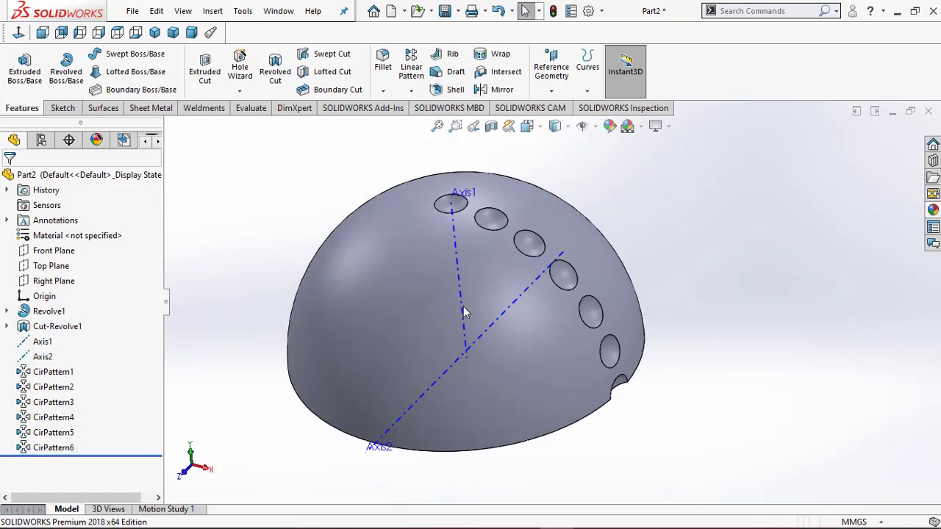
pyautogui.click(411, 90)
pyautogui.click(424, 125)
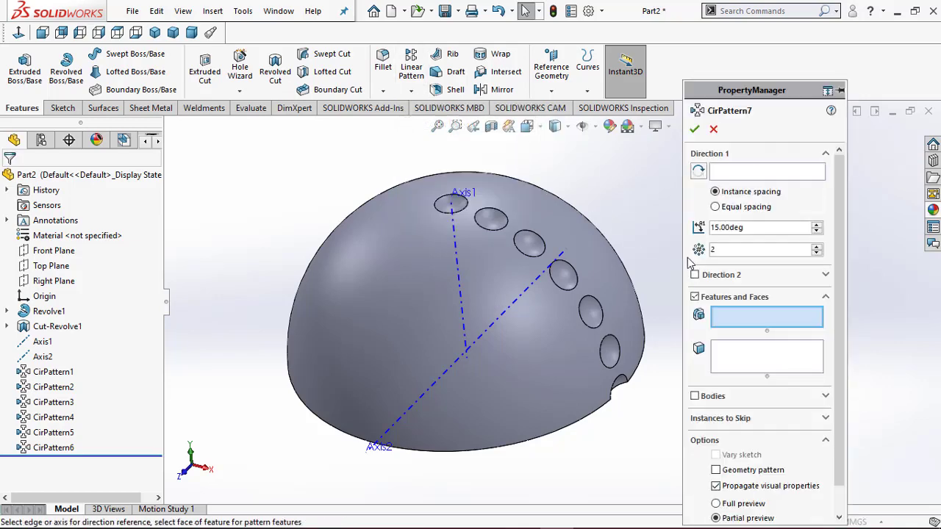
pyautogui.click(464, 252)
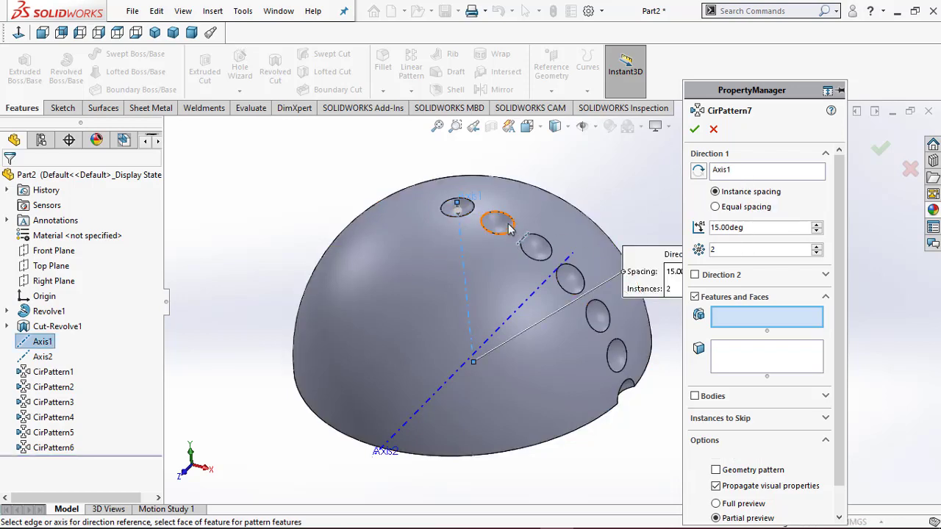
pyautogui.scroll(-3, 537, 243)
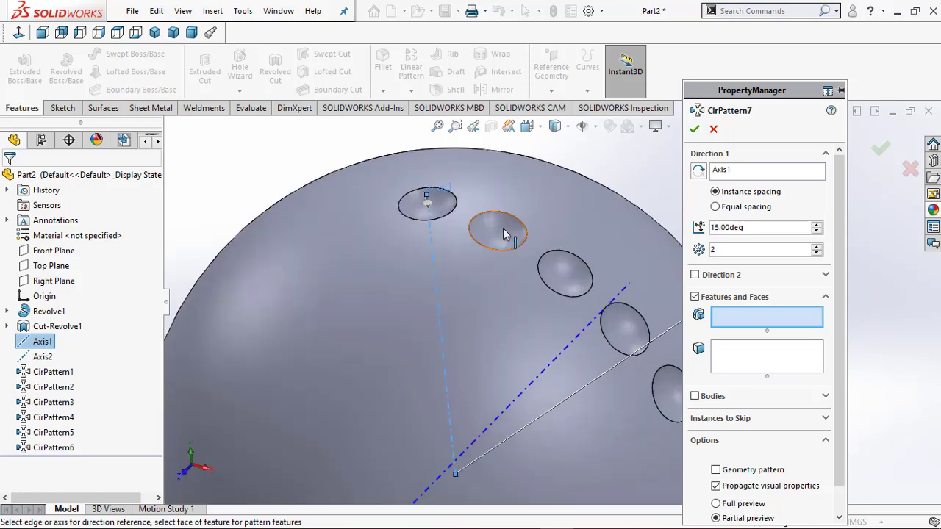
pyautogui.click(515, 239)
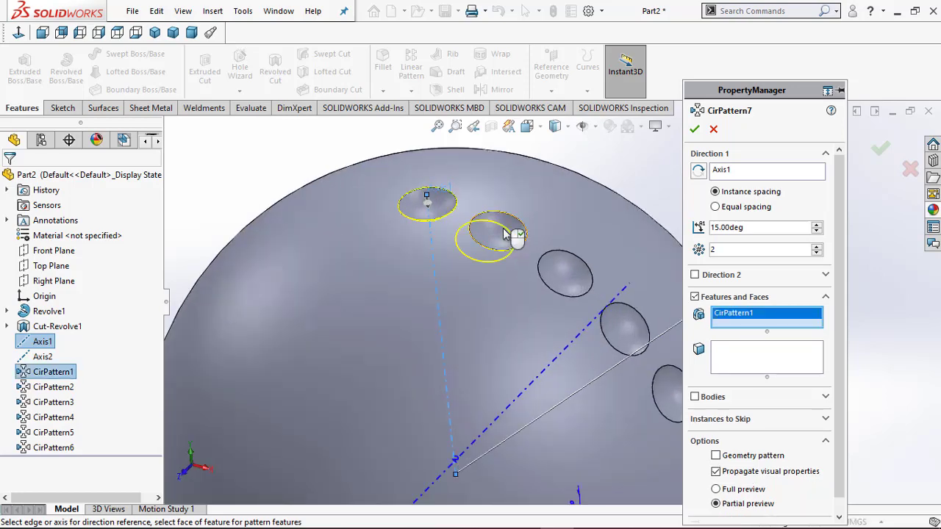
# Space the first dimple ring equally over 360° with 6 instances and complete the pattern
pyautogui.click(738, 208)
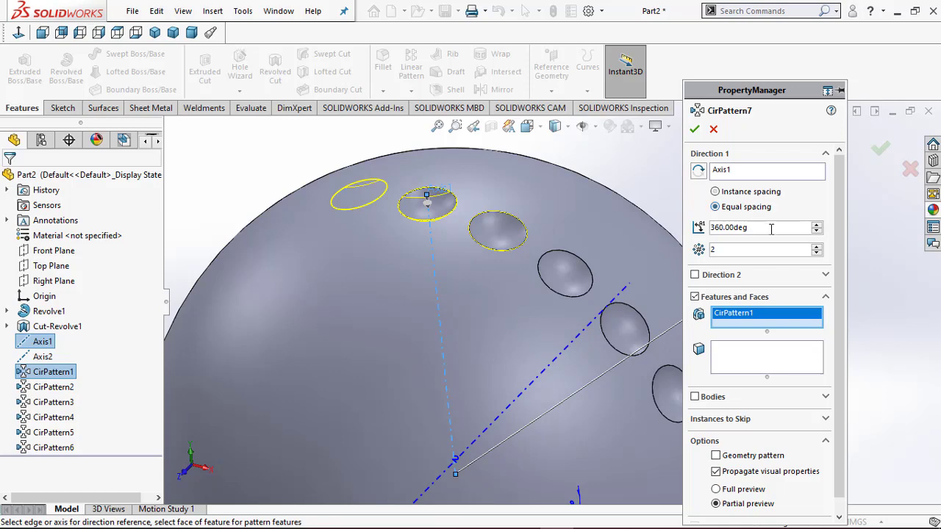
pyautogui.click(818, 247)
pyautogui.click(818, 247)
pyautogui.click(818, 247)
pyautogui.click(818, 247)
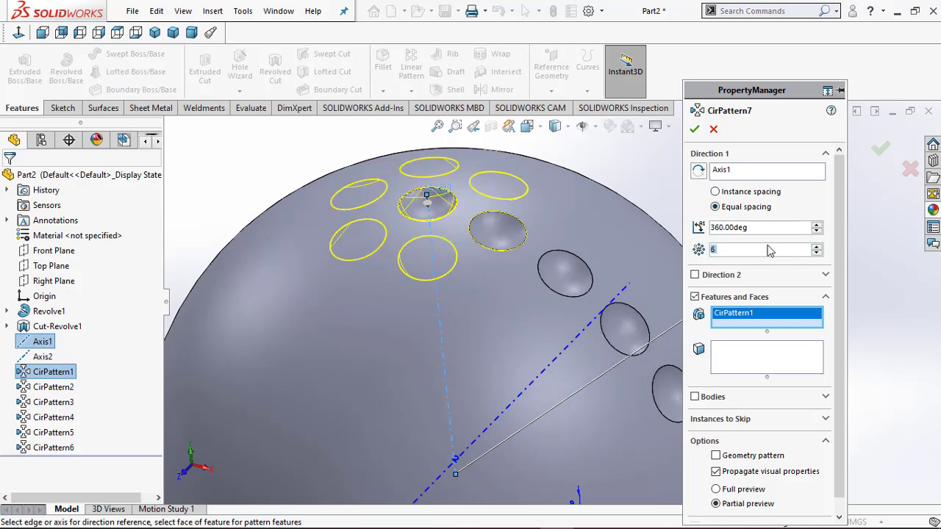
pyautogui.scroll(1, 580, 263)
pyautogui.scroll(3, 580, 262)
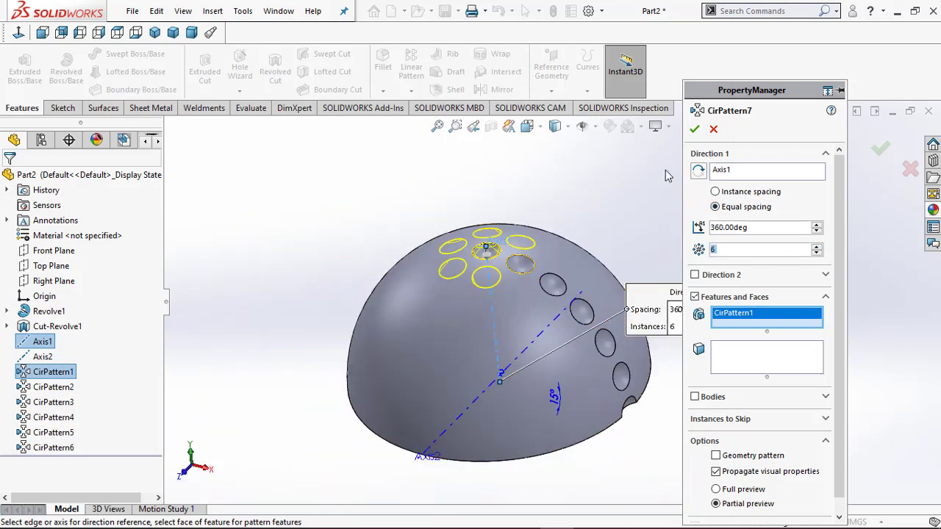
pyautogui.click(695, 130)
# Start another circular pattern about Axis1 and clear the preselected feature from the features to pattern
pyautogui.scroll(-1, 614, 299)
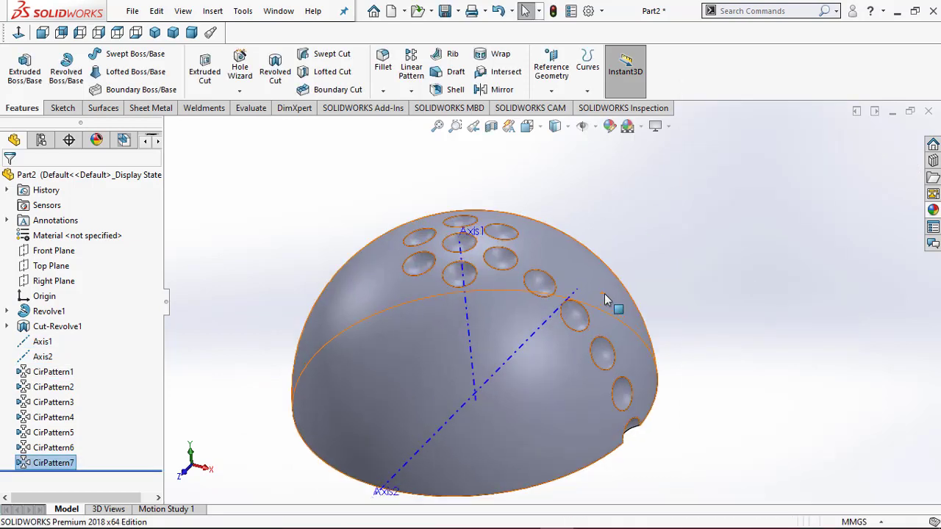
pyautogui.click(411, 90)
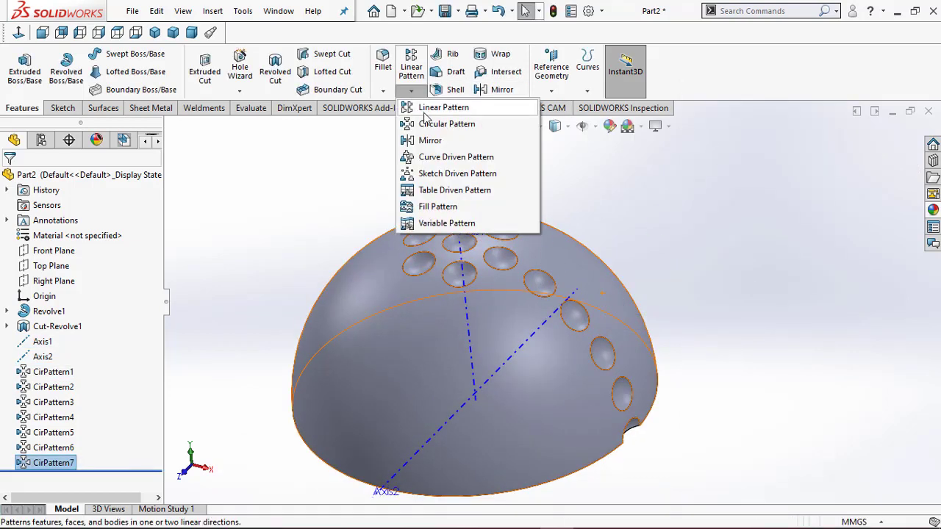
pyautogui.click(464, 135)
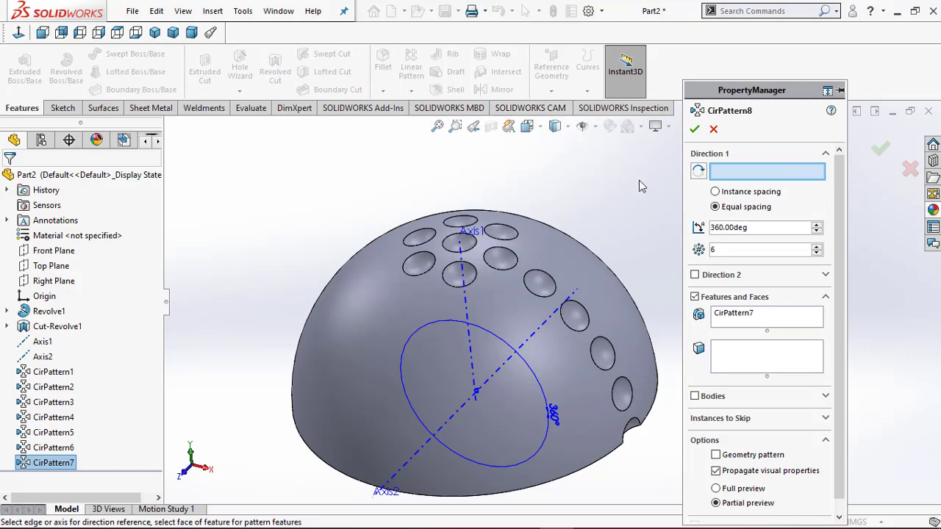
pyautogui.click(468, 316)
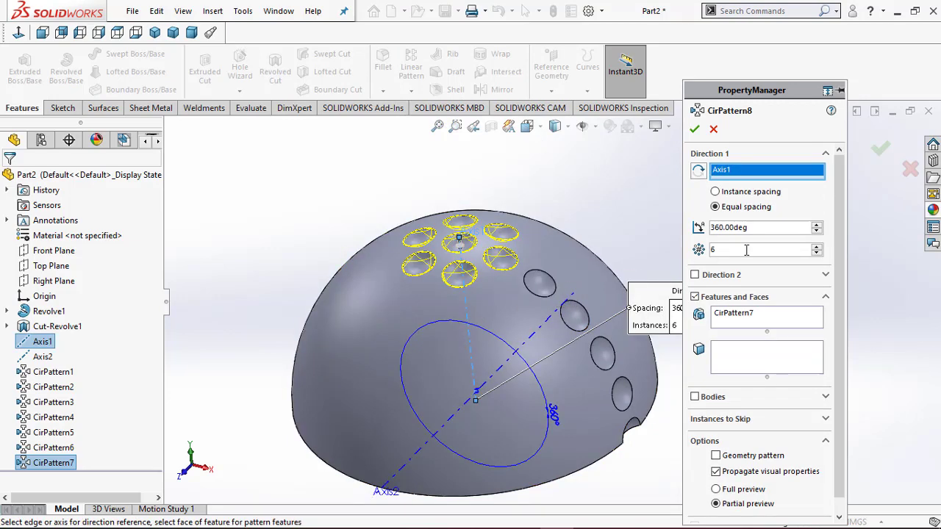
pyautogui.rightClick(760, 328)
pyautogui.click(779, 330)
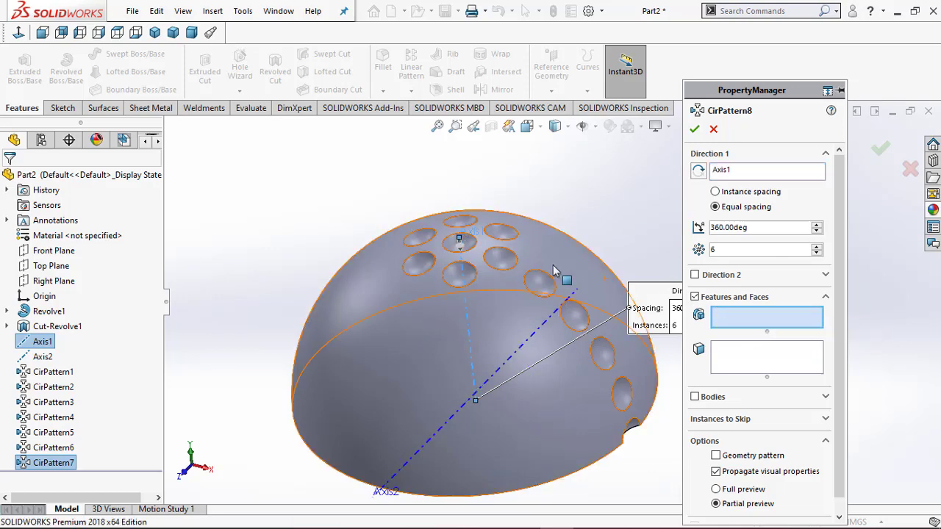
# Pattern the second dimple below the apex, CirPattern2, with 12 equally spaced instances and complete the pattern
pyautogui.scroll(-3, 553, 287)
pyautogui.click(553, 283)
pyautogui.scroll(4, 570, 272)
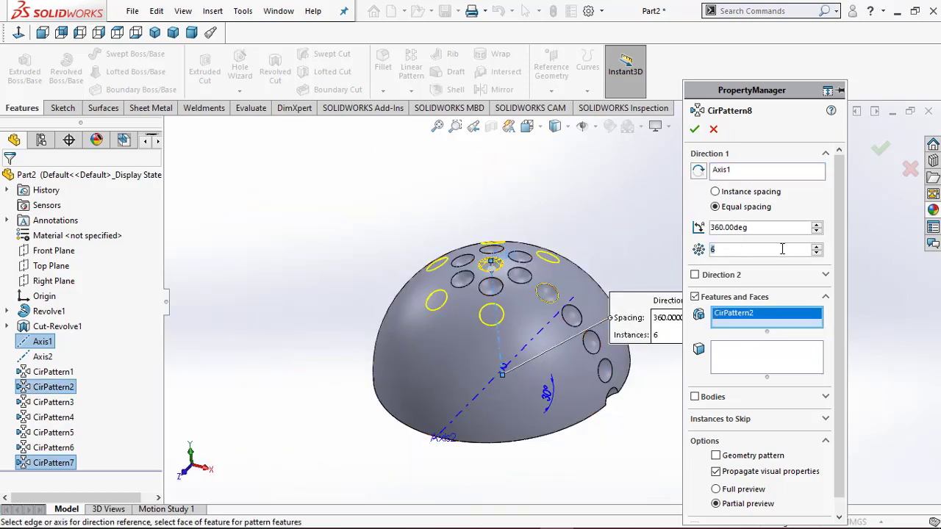
pyautogui.write('12')
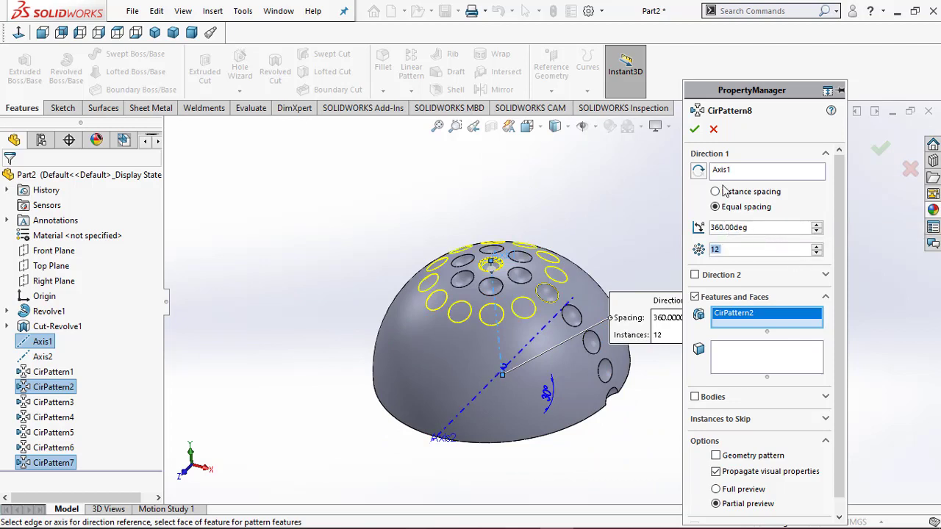
pyautogui.click(695, 130)
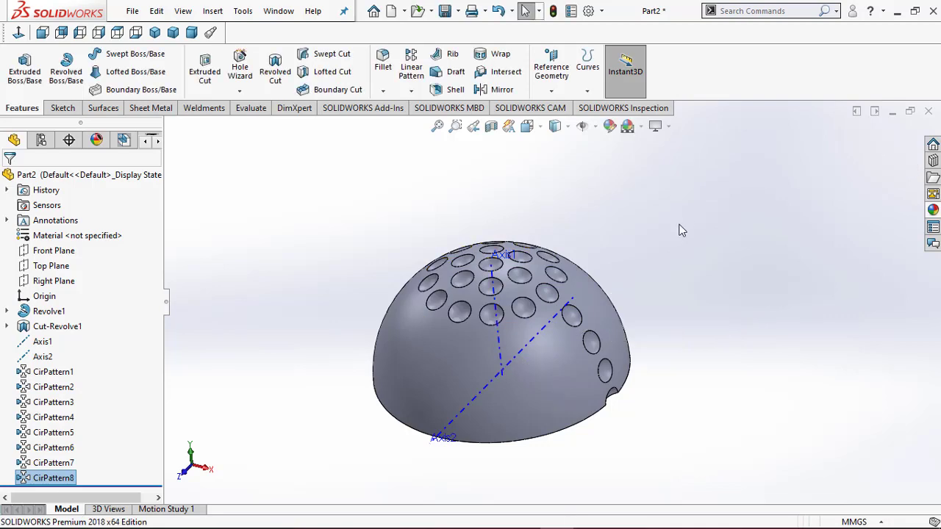
# Pattern the third dimple below the apex, CirPattern3, about Axis1 with 18 instances equally spaced over 360°
pyautogui.click(411, 90)
pyautogui.click(432, 126)
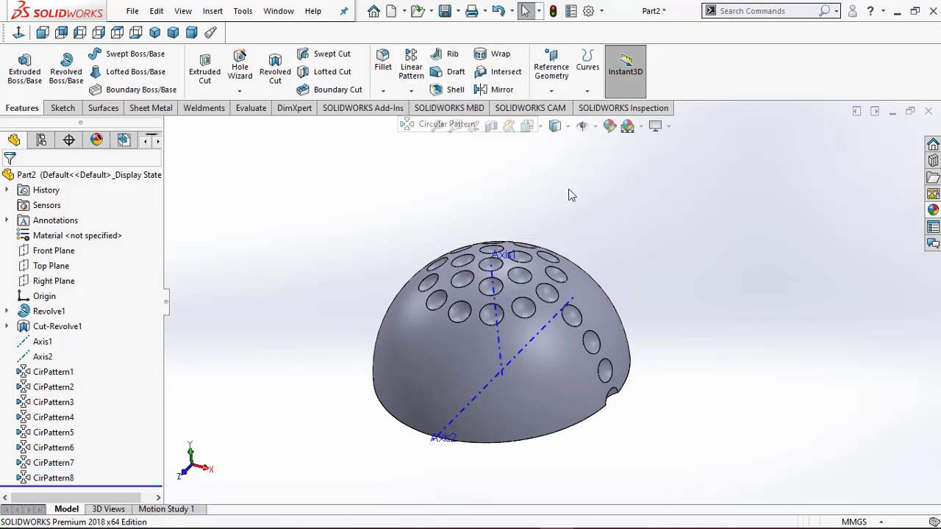
pyautogui.click(766, 172)
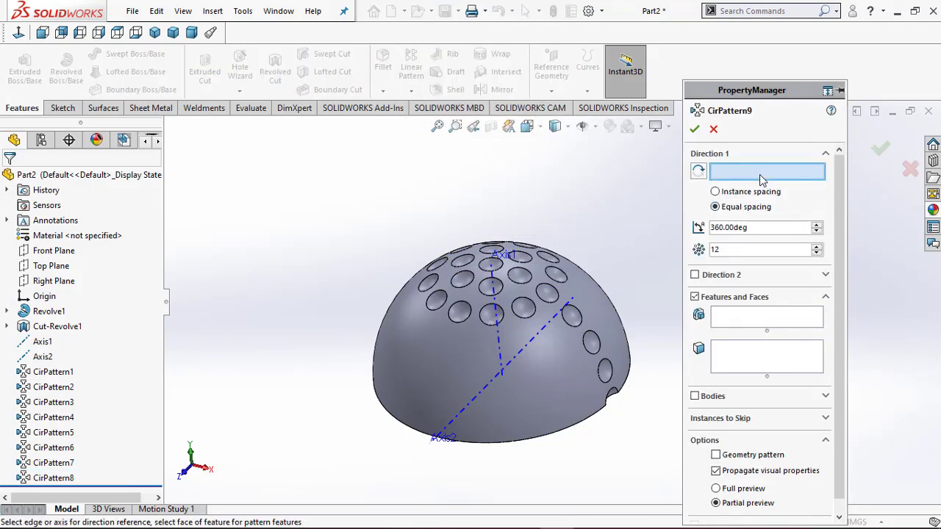
pyautogui.click(638, 333)
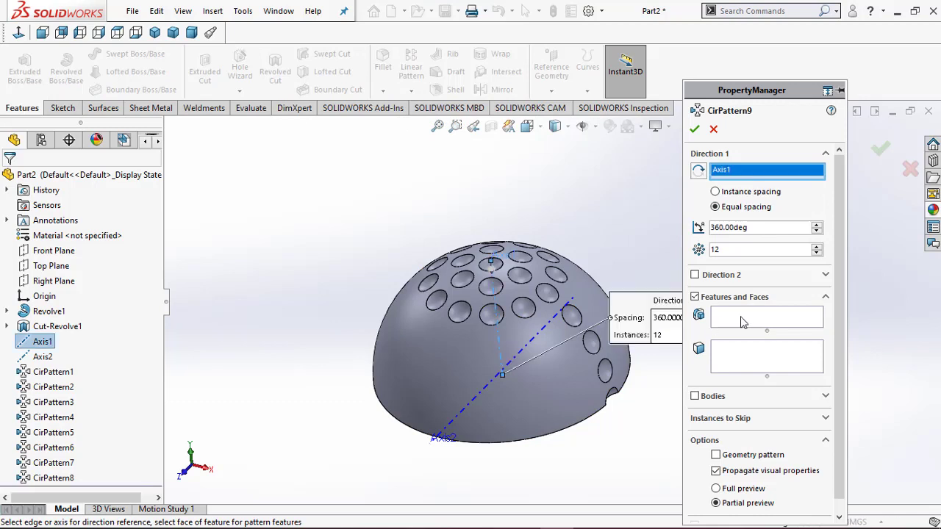
pyautogui.click(575, 322)
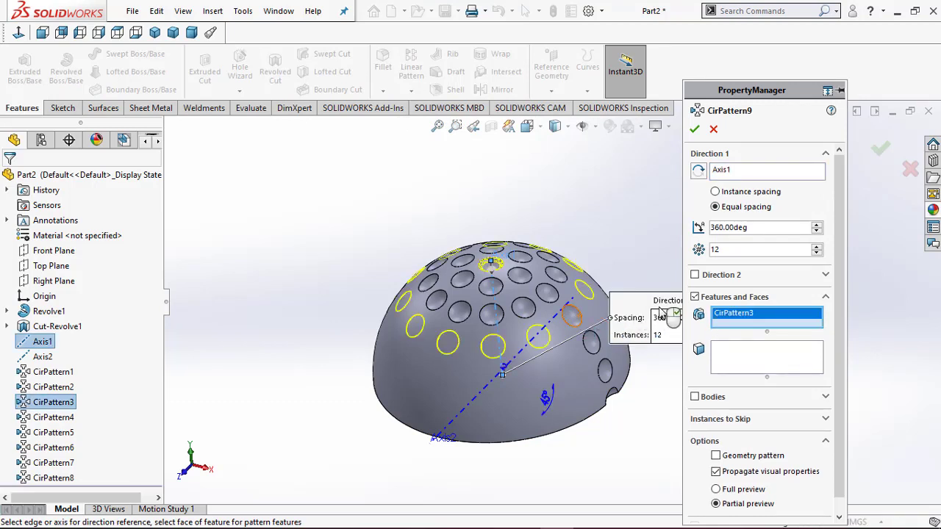
pyautogui.write('18')
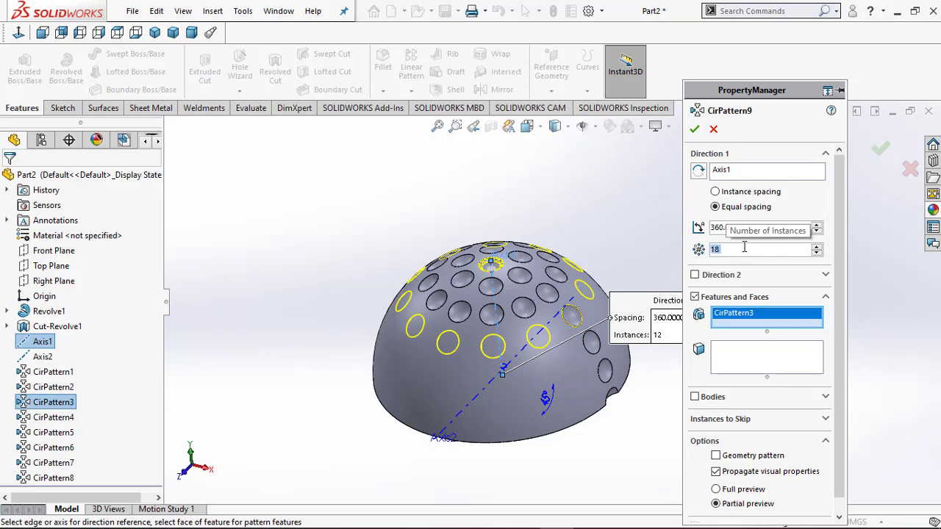
pyautogui.press('Return')
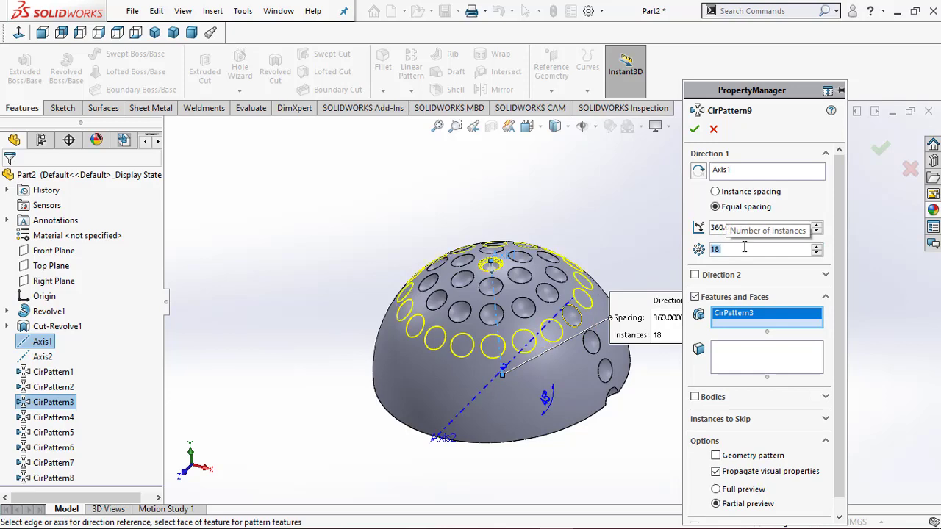
pyautogui.click(695, 130)
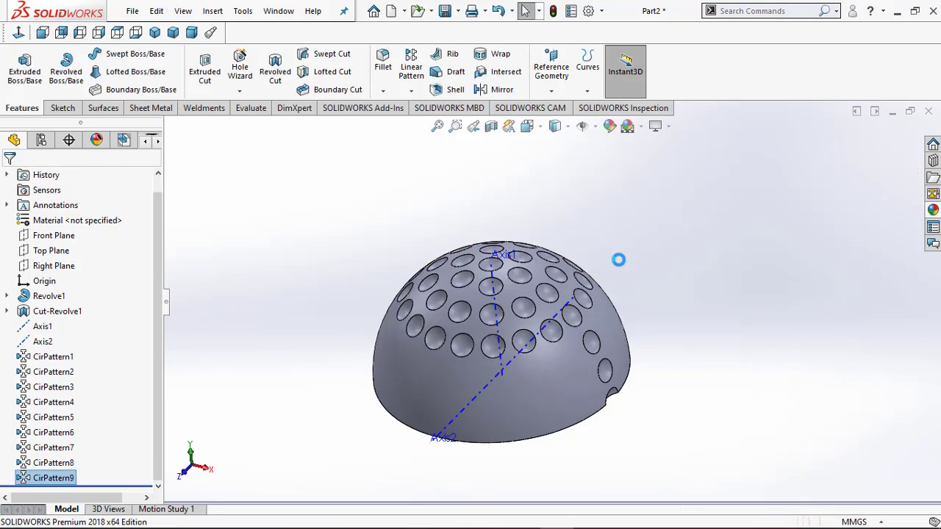
# Start another circular pattern and replace the preselected feature with the fourth dimple below the apex, CirPattern4
pyautogui.click(411, 91)
pyautogui.click(434, 124)
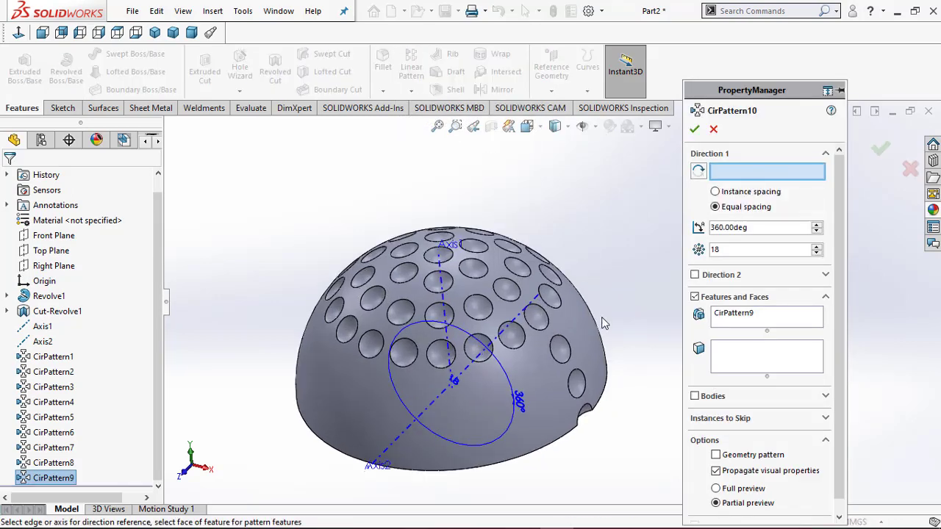
pyautogui.scroll(-2, 627, 351)
pyautogui.rightClick(761, 319)
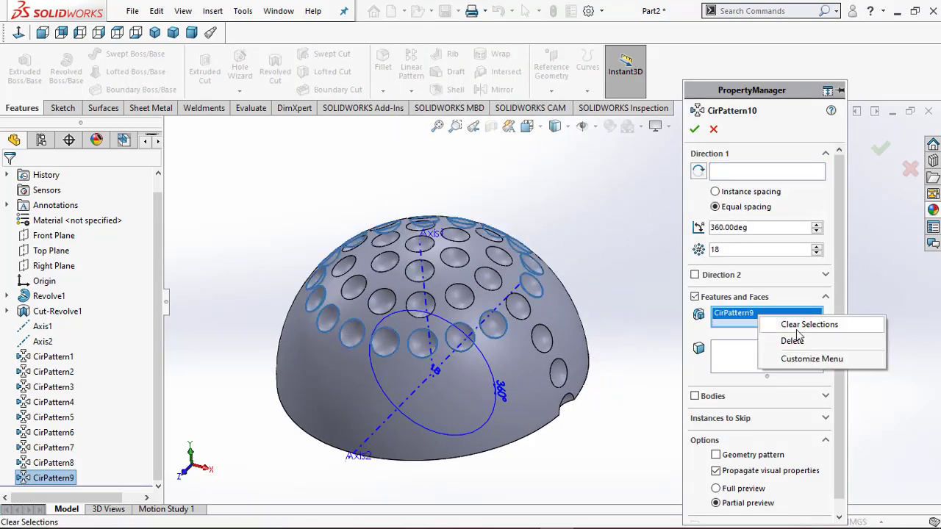
pyautogui.click(757, 326)
pyautogui.click(540, 343)
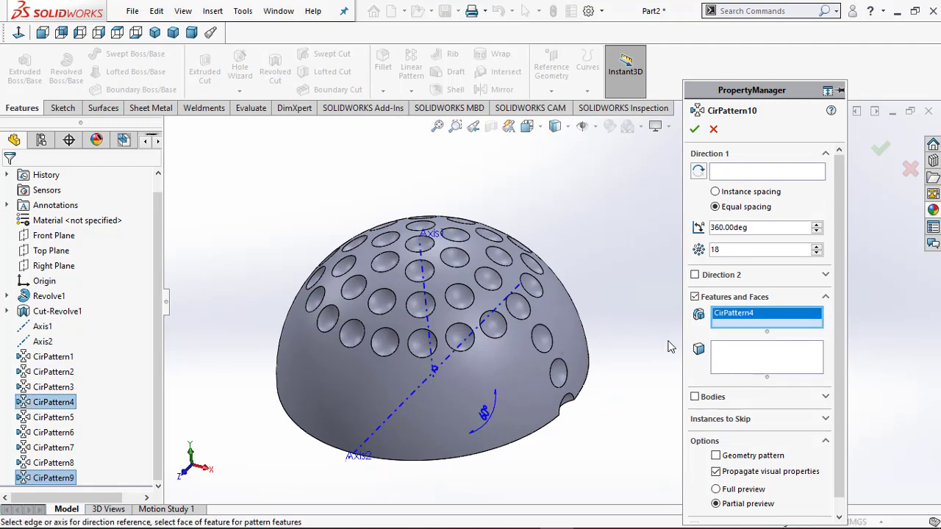
# Pattern the fourth dimple about Axis1 with 21 equally spaced instances and complete the pattern
pyautogui.click(743, 174)
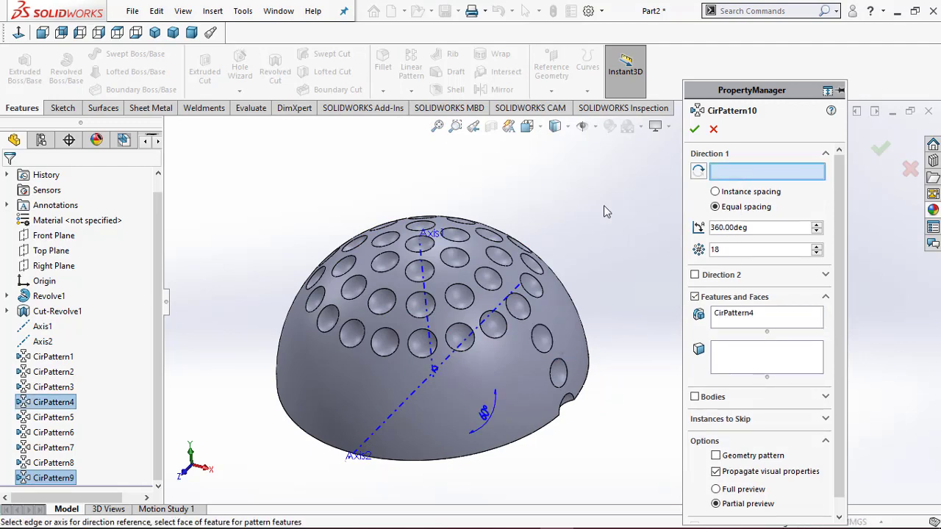
pyautogui.click(424, 273)
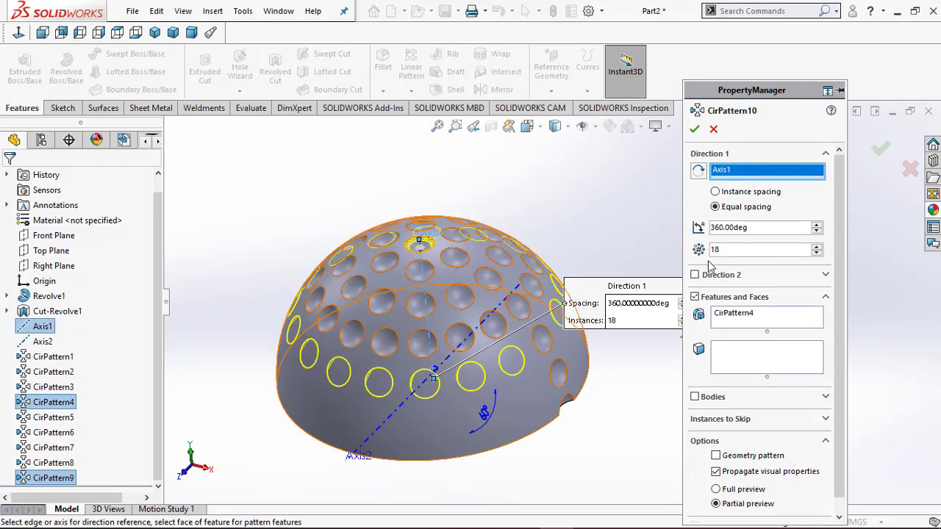
pyautogui.click(739, 248)
pyautogui.write('21')
pyautogui.press('Return')
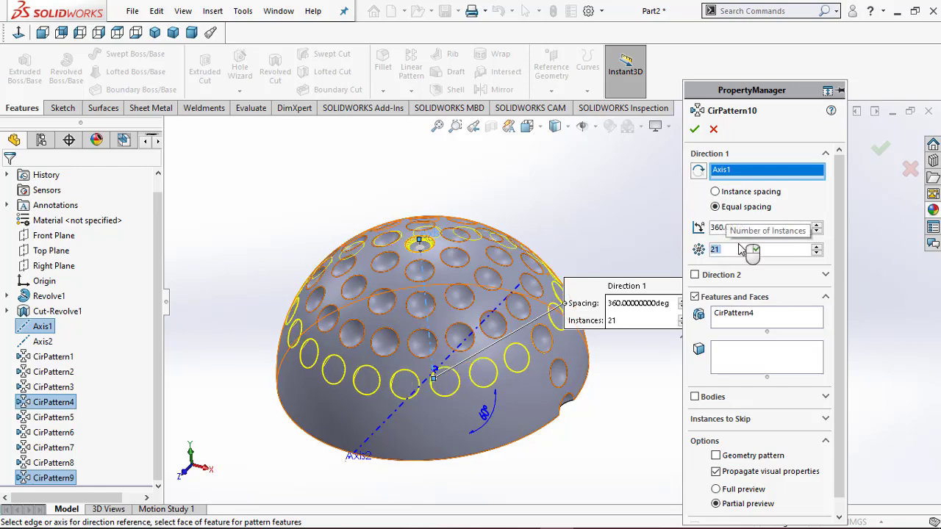
pyautogui.click(694, 130)
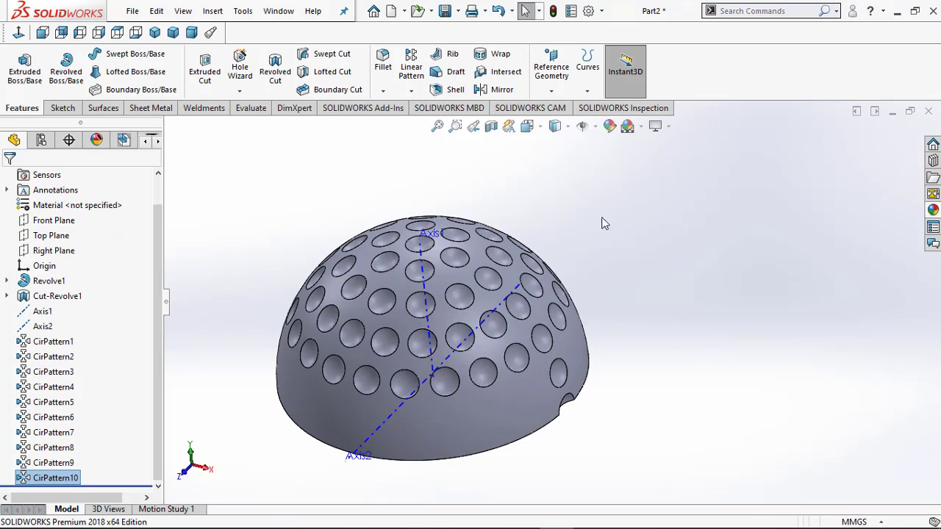
# Pattern the fifth dimple below the apex, CirPattern5, about Axis1 with 24 equally spaced instances, clearing the preselected feature first
pyautogui.click(412, 91)
pyautogui.click(434, 129)
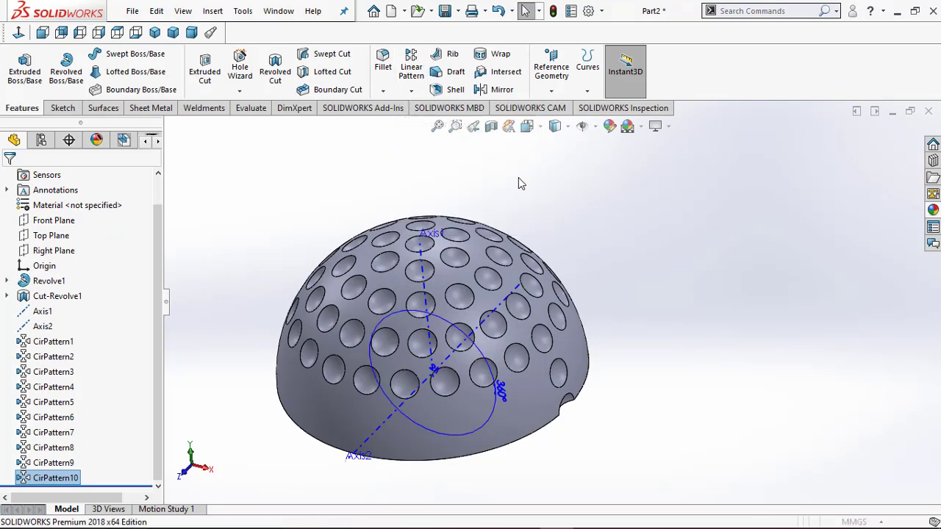
pyautogui.click(425, 237)
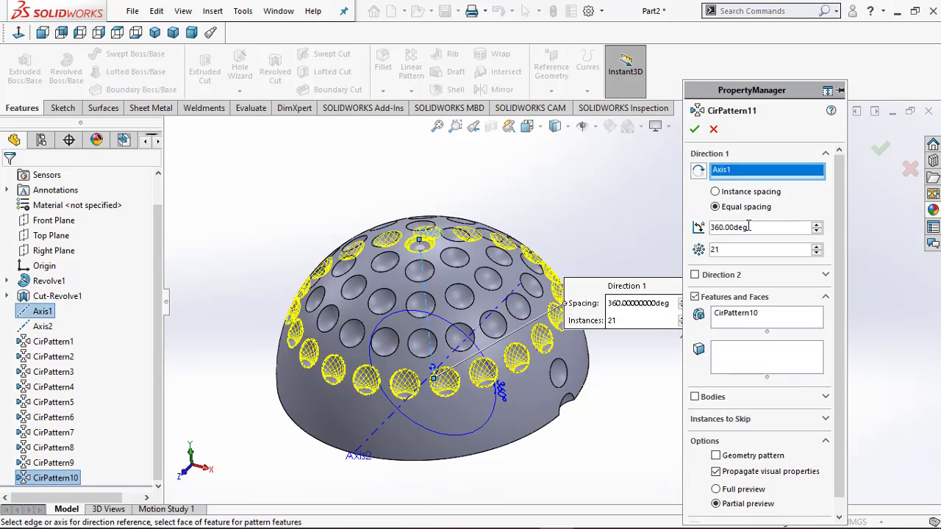
pyautogui.rightClick(745, 316)
pyautogui.click(761, 327)
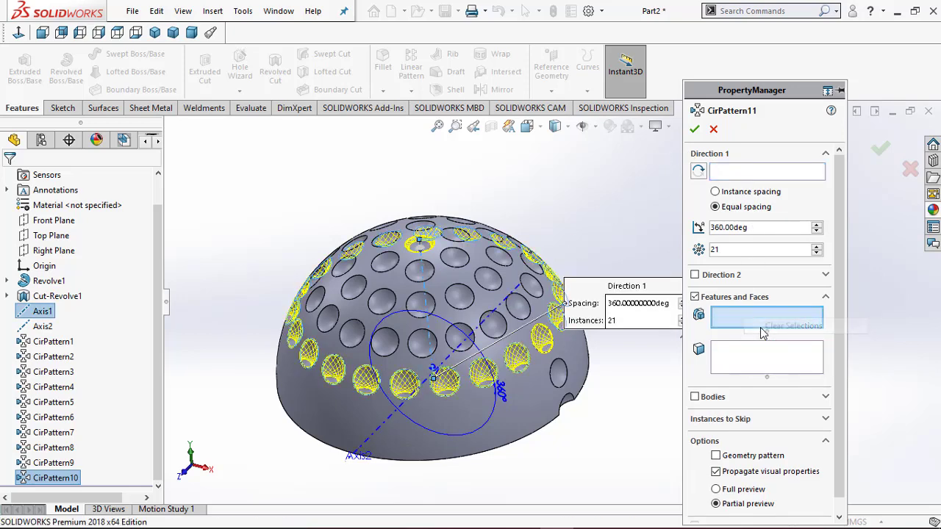
pyautogui.click(558, 374)
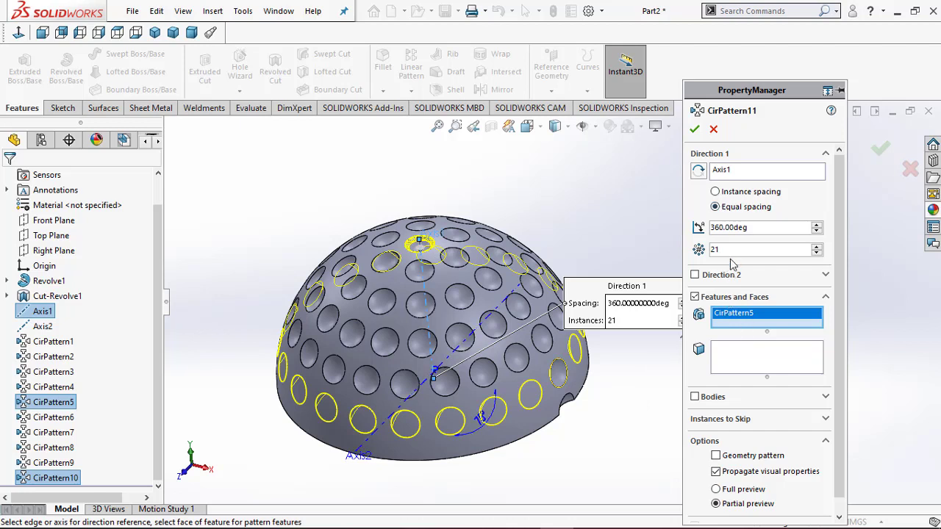
pyautogui.write('24')
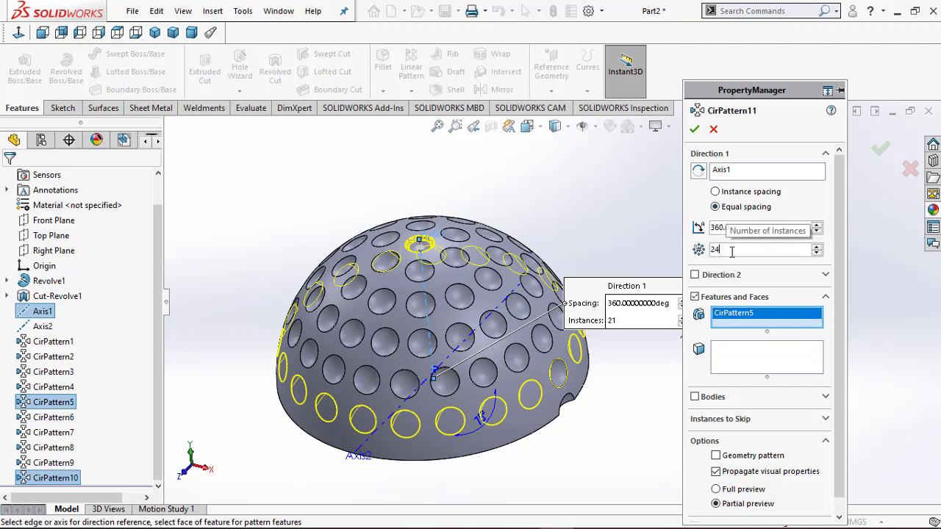
pyautogui.press('Return')
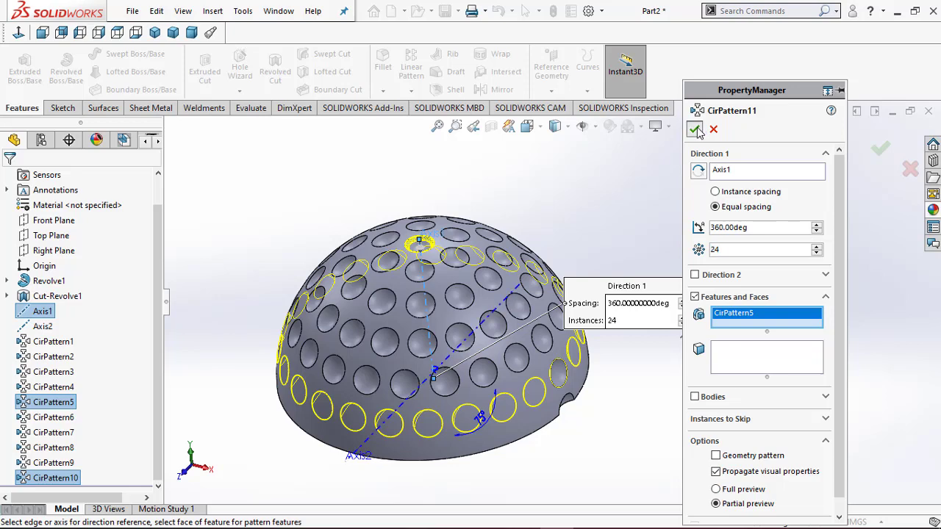
pyautogui.click(694, 129)
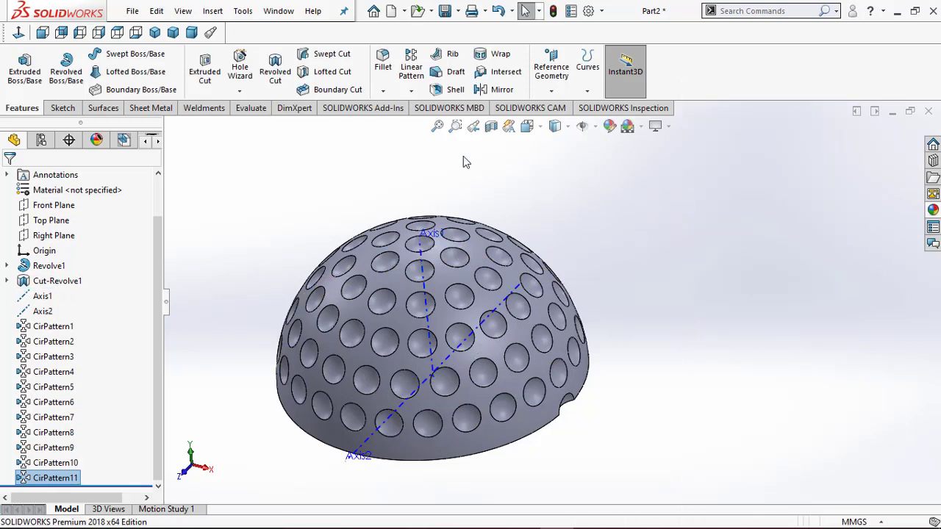
# Start a circular pattern with 27 instances and replace the preselected feature with the dimple at the dome's rim, CirPattern6
pyautogui.click(411, 90)
pyautogui.click(445, 122)
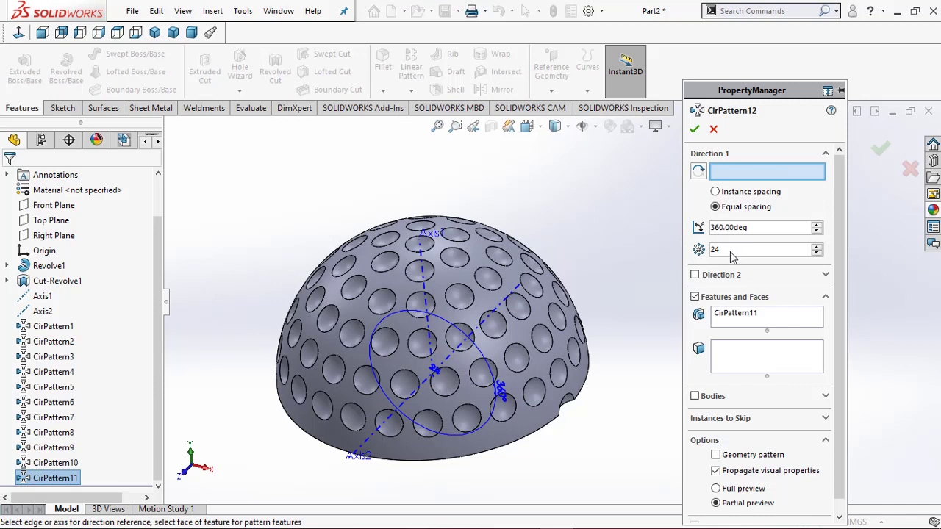
pyautogui.moveTo(730, 251); pyautogui.dragTo(709, 250)
pyautogui.write('27')
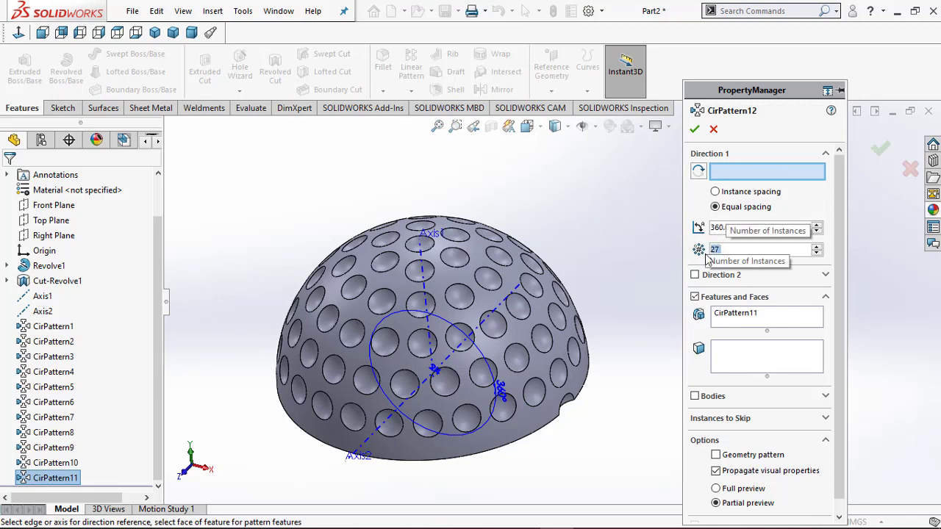
pyautogui.rightClick(766, 319)
pyautogui.click(779, 326)
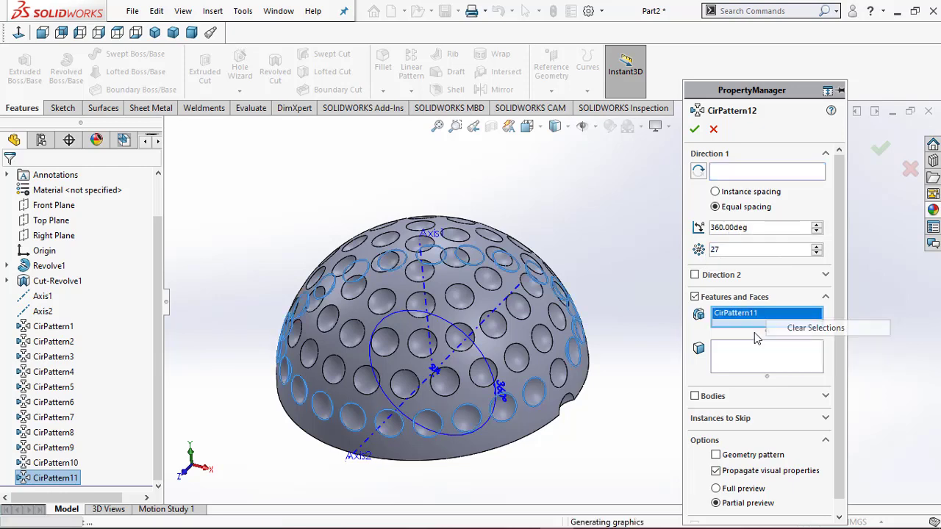
pyautogui.click(568, 403)
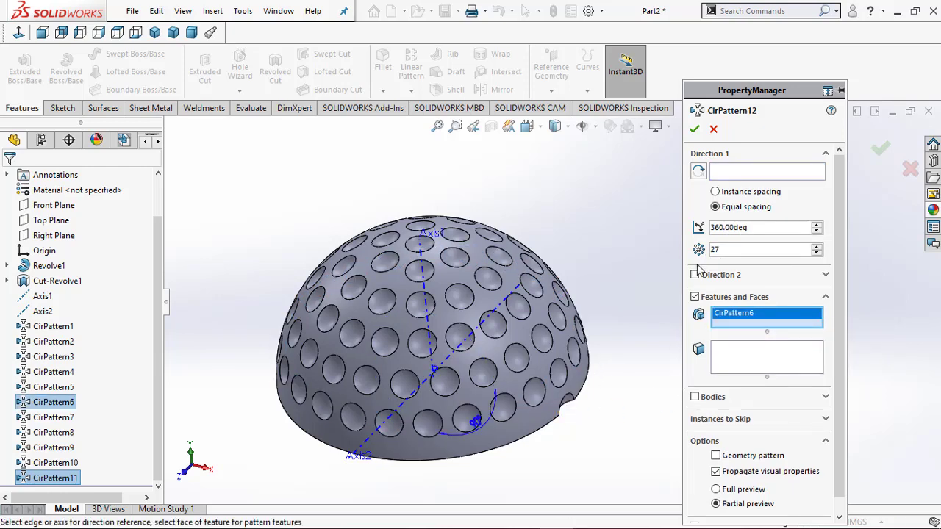
# Use Axis1 as the rotation axis for the rim dimple pattern and complete it
pyautogui.click(736, 174)
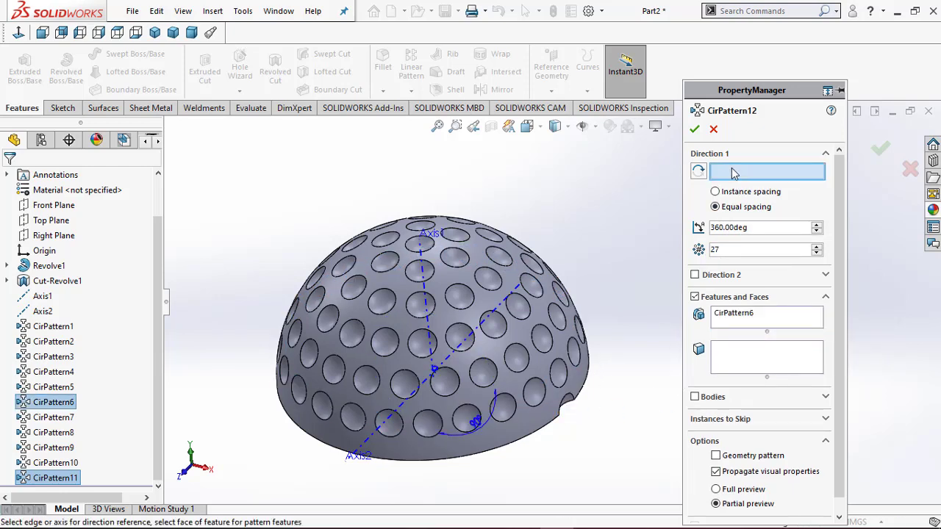
pyautogui.click(423, 269)
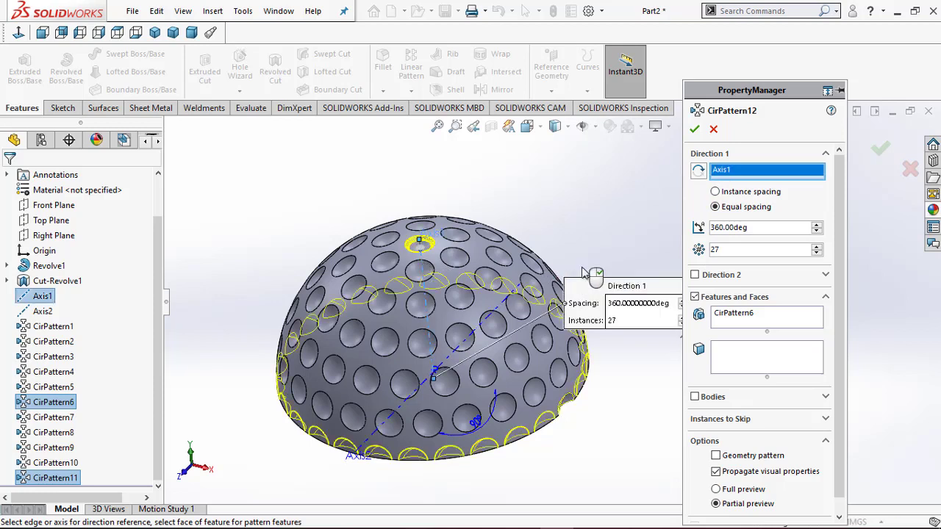
pyautogui.click(695, 130)
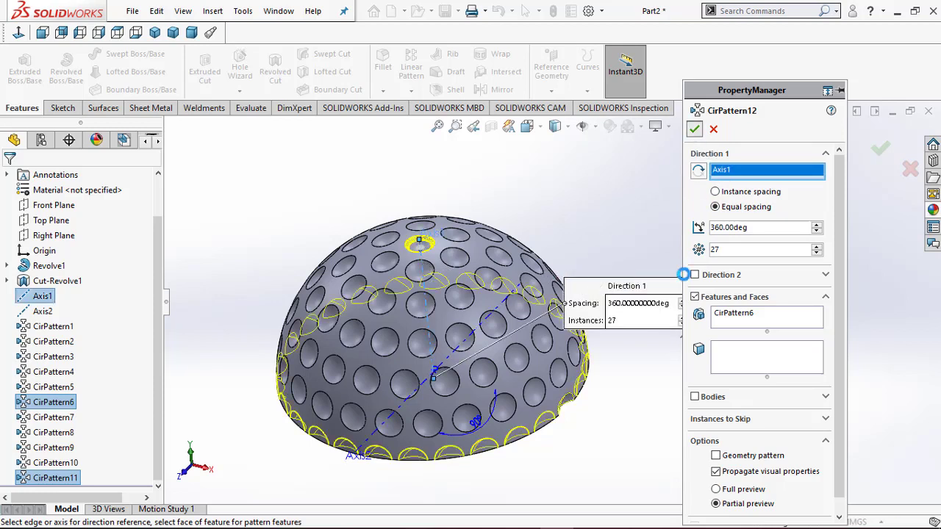
# Hide Axis1 and Axis2
pyautogui.moveTo(623, 277); pyautogui.dragTo(478, 273, button='middle')
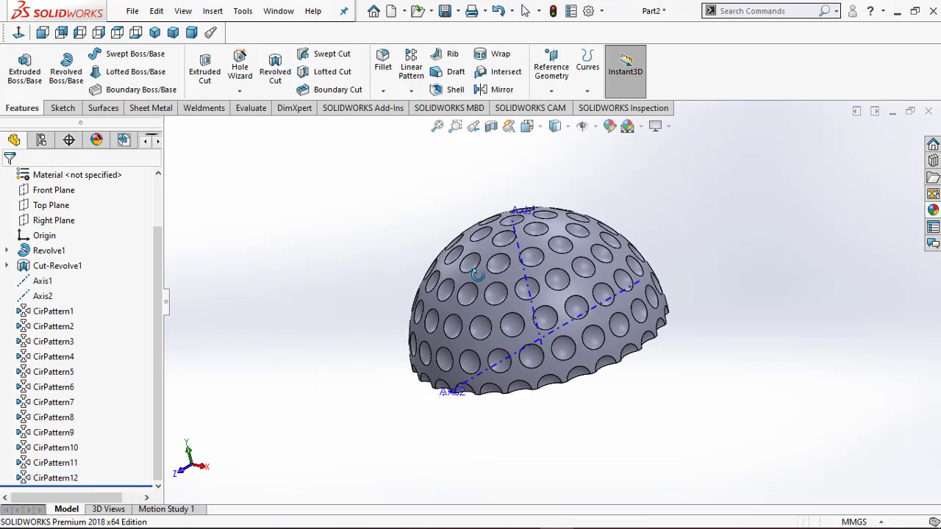
pyautogui.click(524, 256)
pyautogui.click(578, 212)
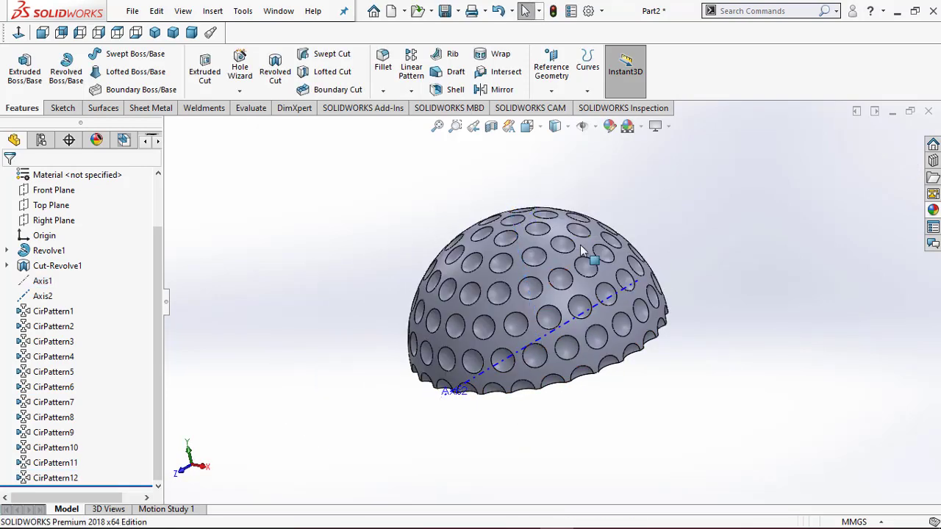
pyautogui.click(573, 318)
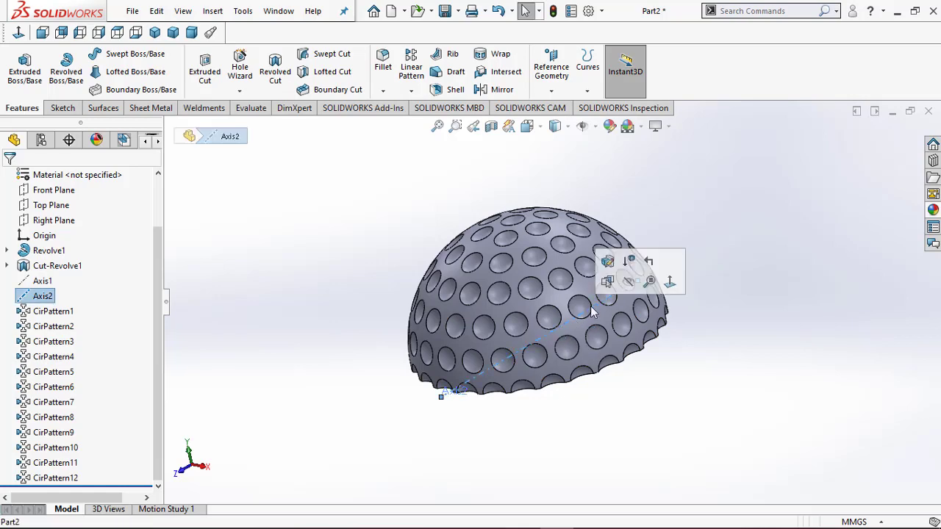
pyautogui.click(627, 281)
# Mirror the dimpled dome body about its flat base face with merged solids to form a full ball
pyautogui.moveTo(572, 269); pyautogui.dragTo(531, 270, button='middle')
pyautogui.scroll(3, 605, 284)
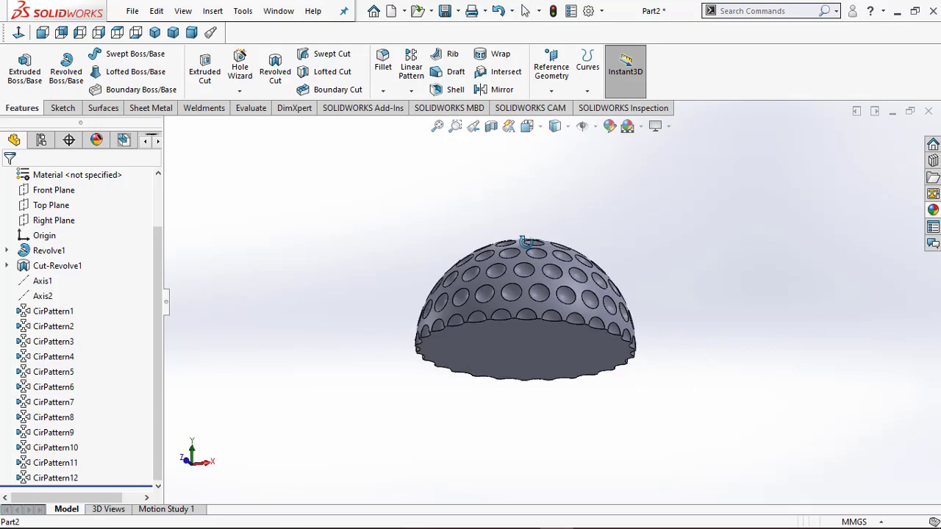
pyautogui.click(503, 89)
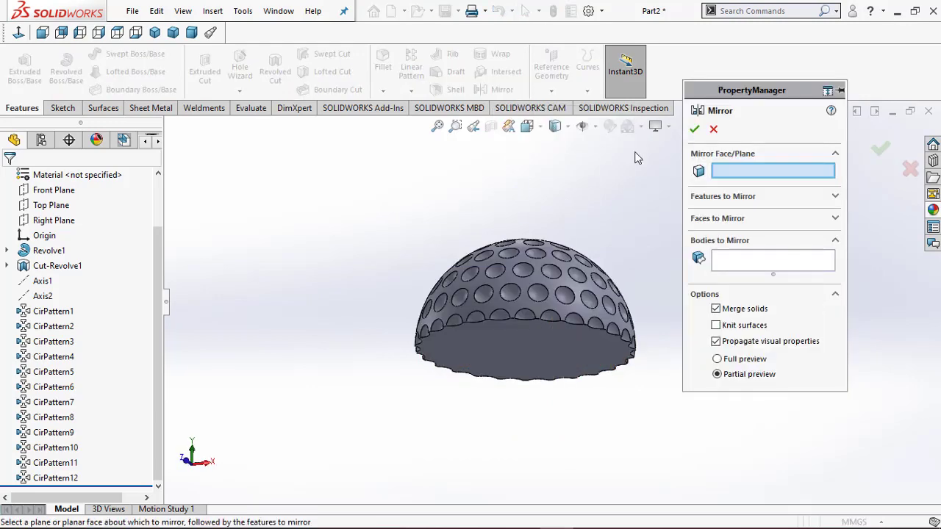
pyautogui.click(553, 356)
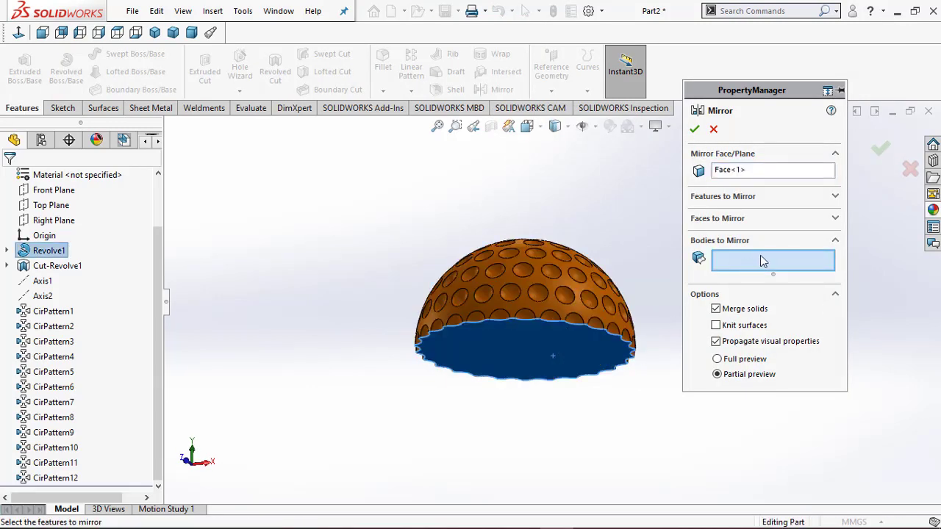
pyautogui.click(575, 289)
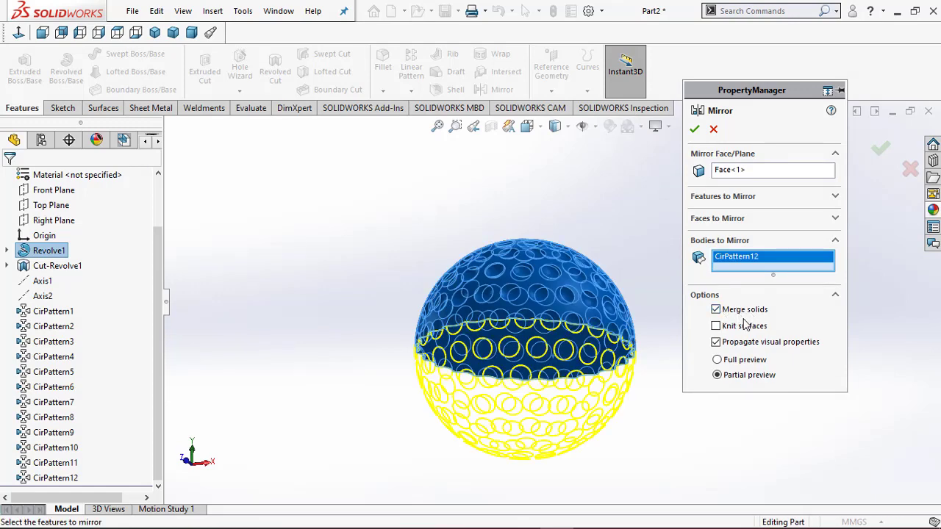
pyautogui.click(695, 130)
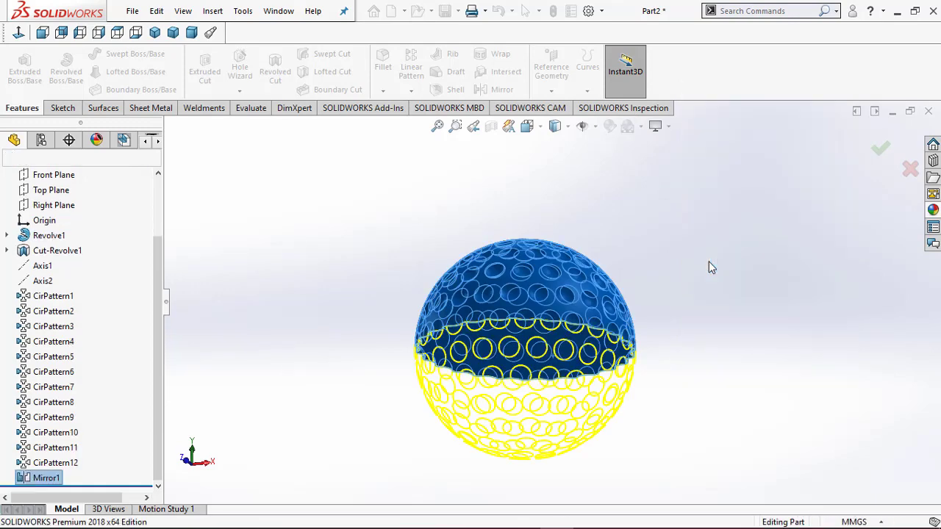
pyautogui.click(681, 278)
# Fillet all dimple edges by selecting the ball's spherical outer face with a symmetric 1 mm radius
pyautogui.scroll(3, 673, 287)
pyautogui.moveTo(657, 313); pyautogui.dragTo(572, 374, button='middle')
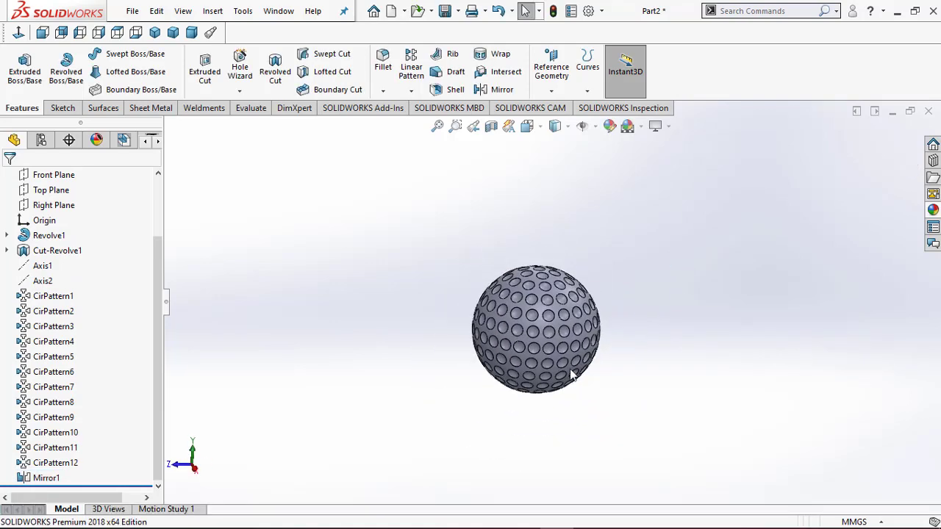
pyautogui.scroll(-5, 553, 316)
pyautogui.scroll(4, 545, 314)
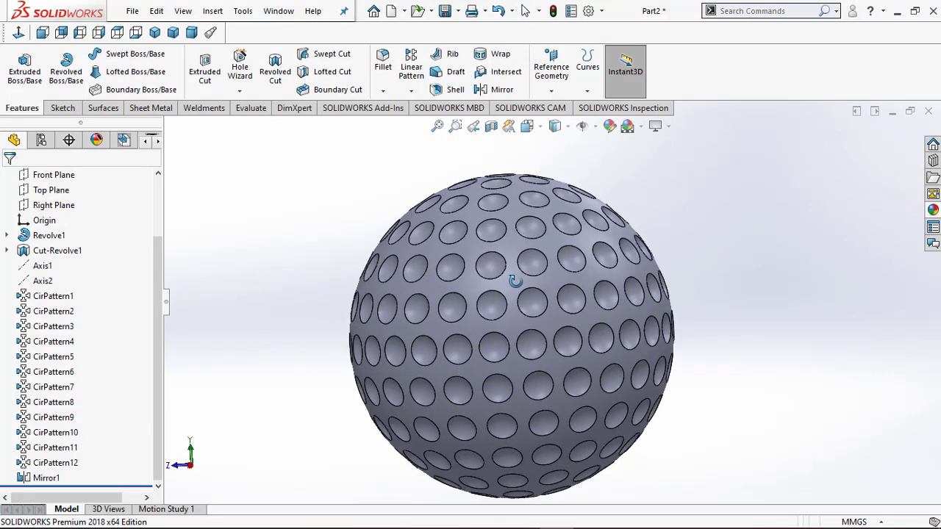
pyautogui.scroll(-3, 531, 290)
pyautogui.moveTo(529, 287); pyautogui.dragTo(577, 335, button='middle')
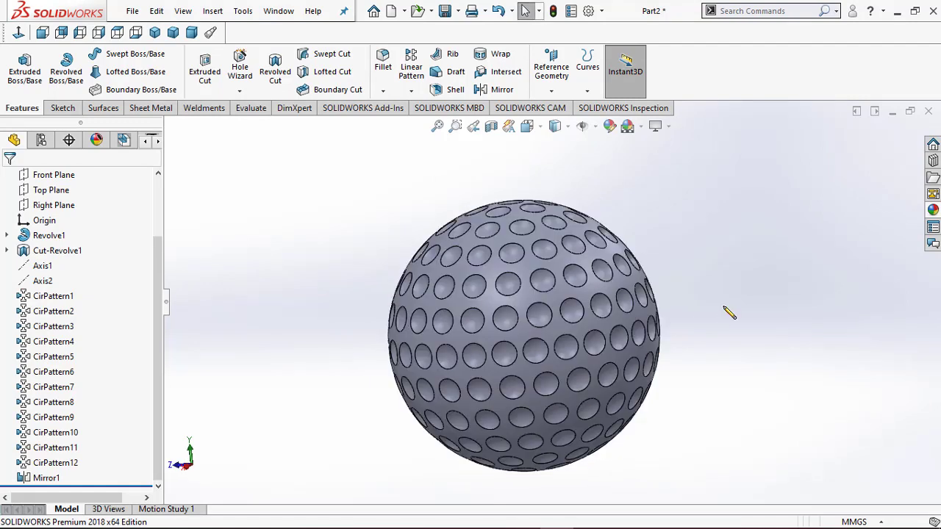
pyautogui.click(383, 66)
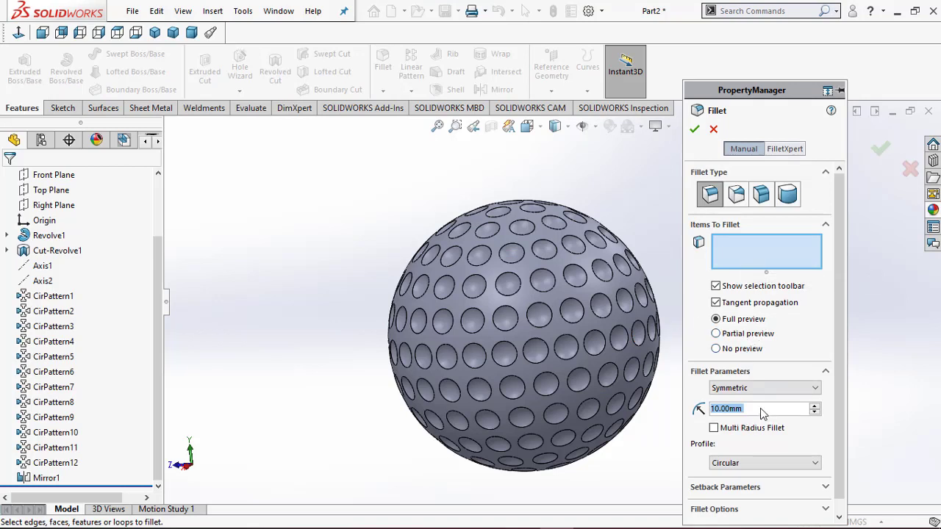
pyautogui.write('1')
pyautogui.press('Return')
pyautogui.scroll(-2, 601, 388)
pyautogui.scroll(-2, 602, 387)
pyautogui.click(580, 336)
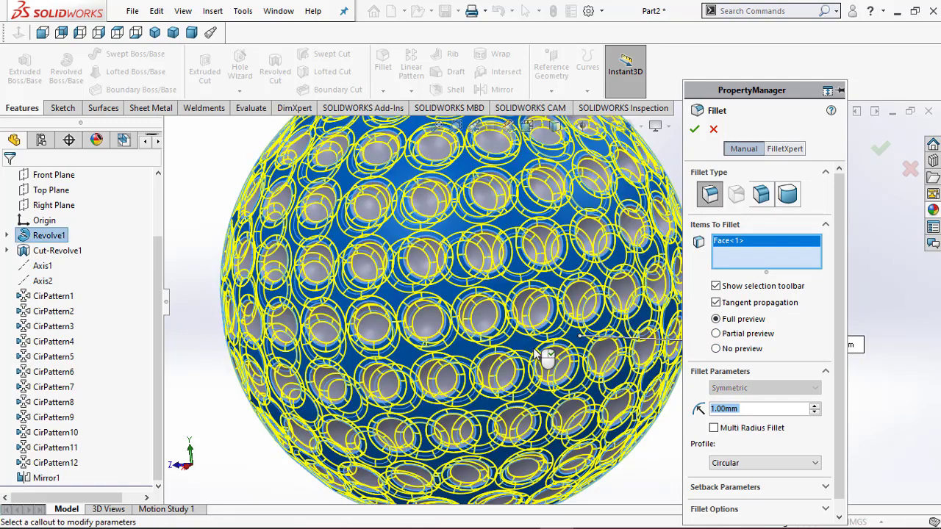
pyautogui.scroll(4, 514, 340)
pyautogui.scroll(-2, 621, 268)
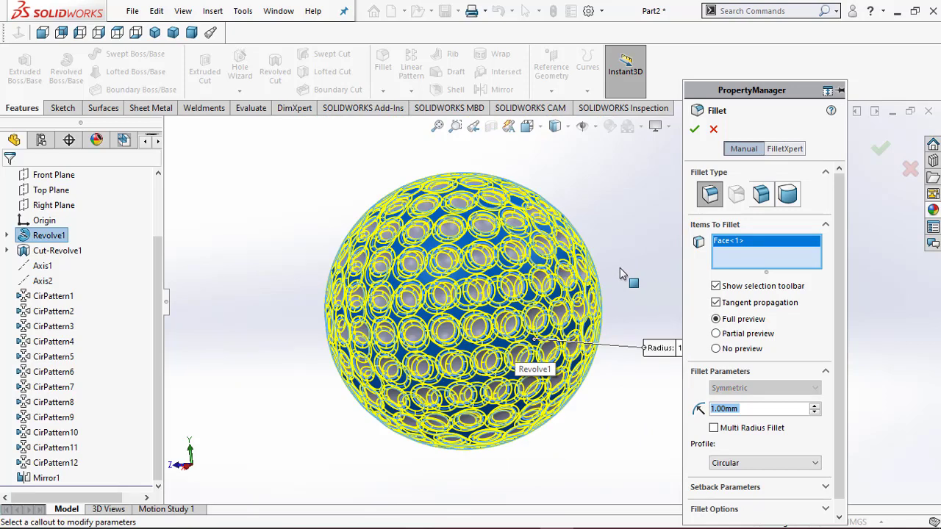
pyautogui.click(694, 129)
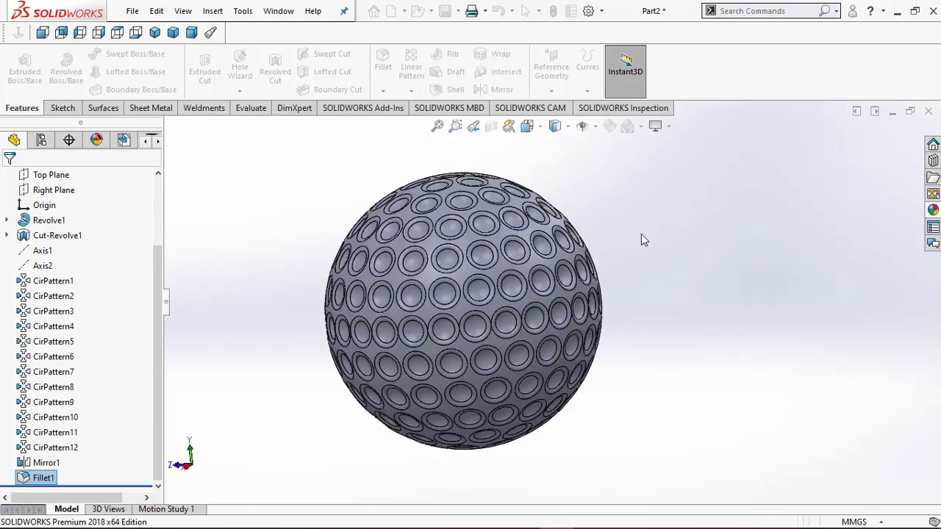
# Switch the model display to shaded without edges
pyautogui.moveTo(636, 248); pyautogui.dragTo(638, 352, button='middle')
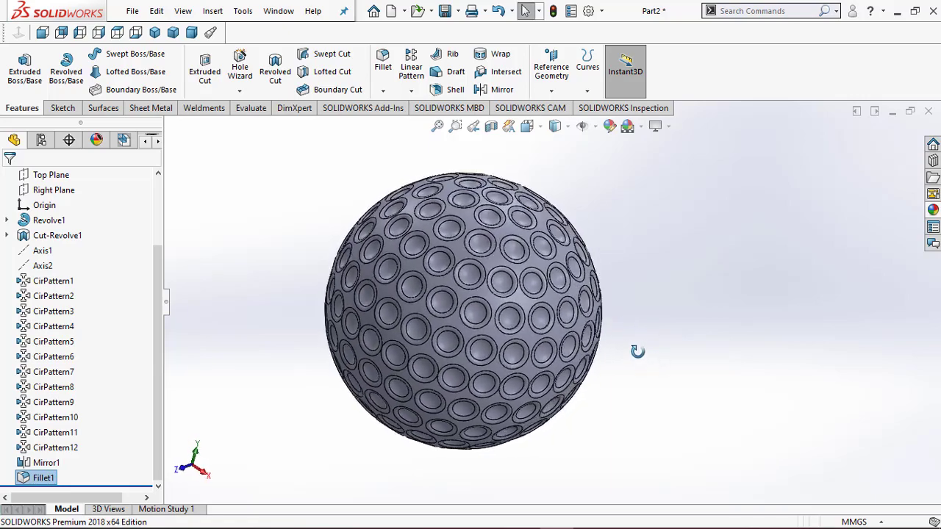
pyautogui.click(555, 126)
pyautogui.click(563, 166)
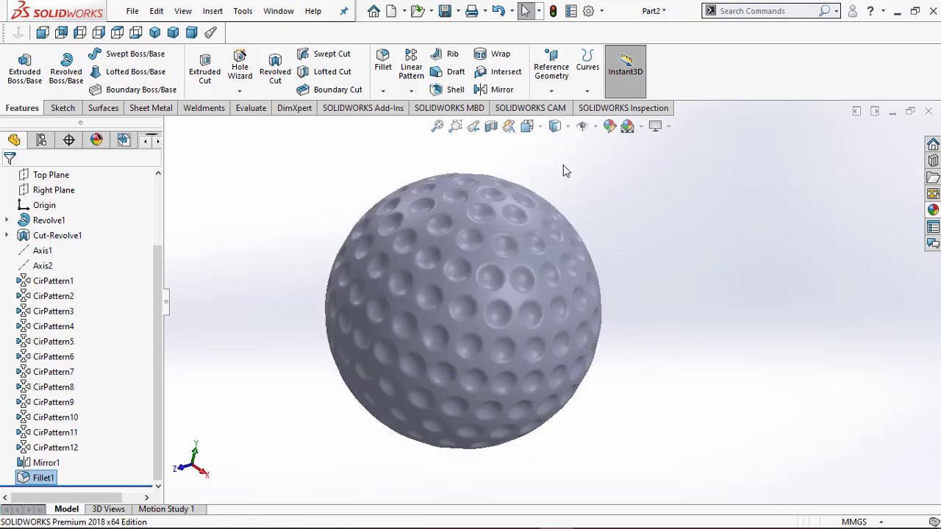
# Apply the solid White appearance to the selected dimple-edge fillet
pyautogui.moveTo(638, 282); pyautogui.dragTo(559, 324, button='middle')
pyautogui.click(932, 211)
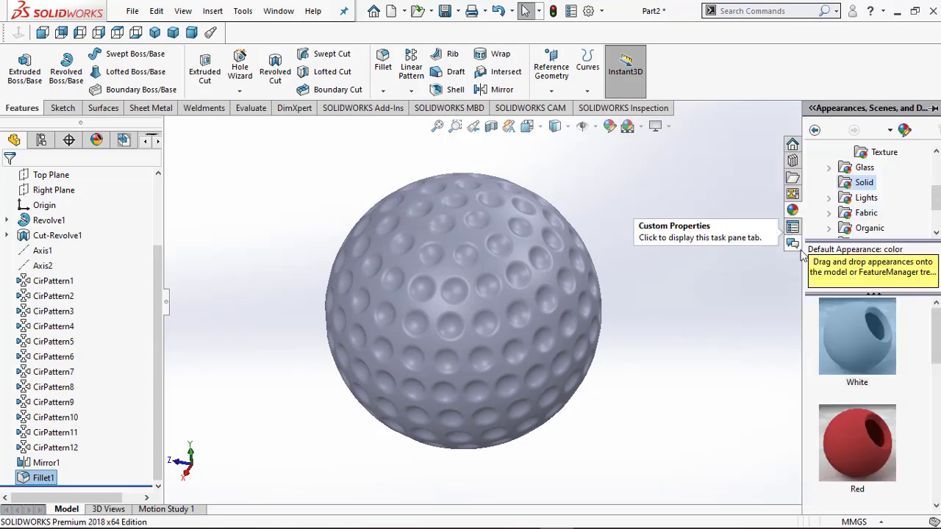
pyautogui.moveTo(672, 336); pyautogui.dragTo(631, 264, button='middle')
pyautogui.doubleClick(847, 325)
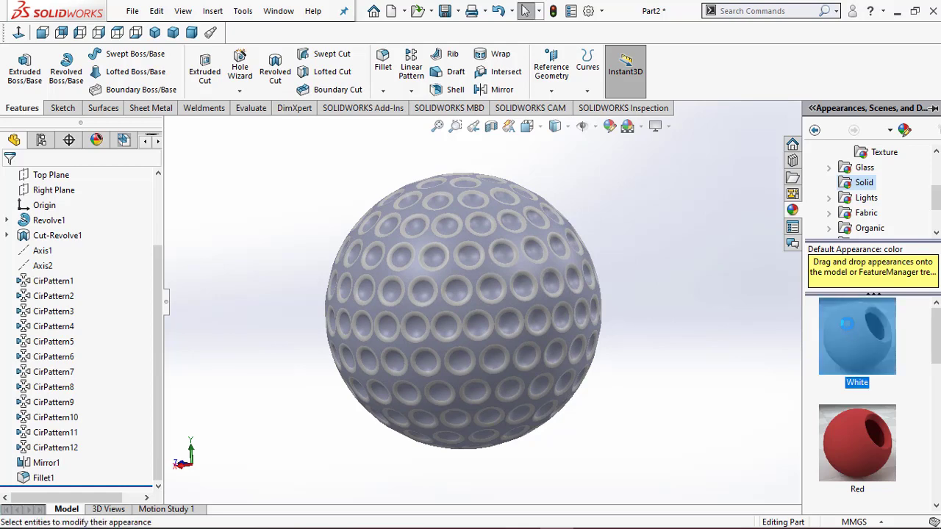
# Apply the solid Orange appearance to the whole ball with no feature selected
pyautogui.moveTo(727, 351)
pyautogui.mouseDown(button='middle')
pyautogui.moveTo(655, 385)
pyautogui.moveTo(714, 342)
pyautogui.mouseUp(button='middle')
pyautogui.moveTo(939, 355); pyautogui.dragTo(938, 403)
pyautogui.doubleClick(838, 367)
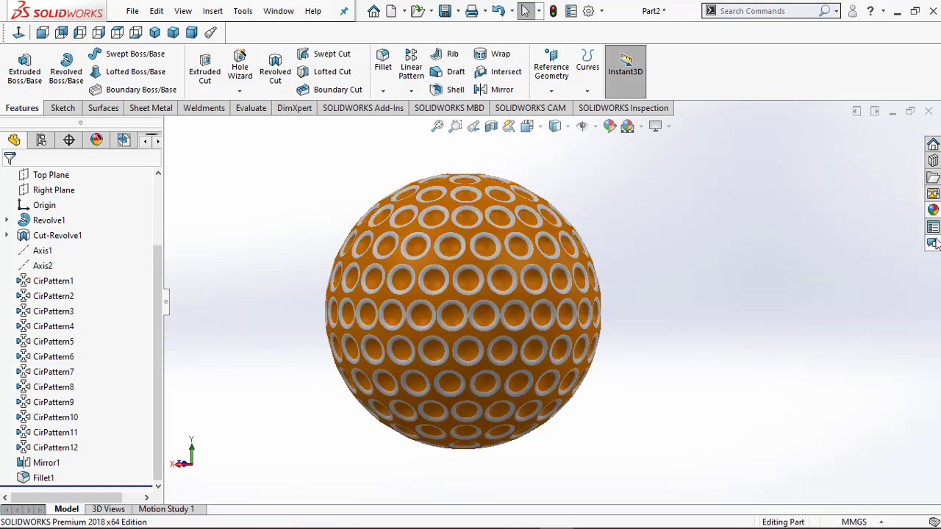
pyautogui.click(933, 210)
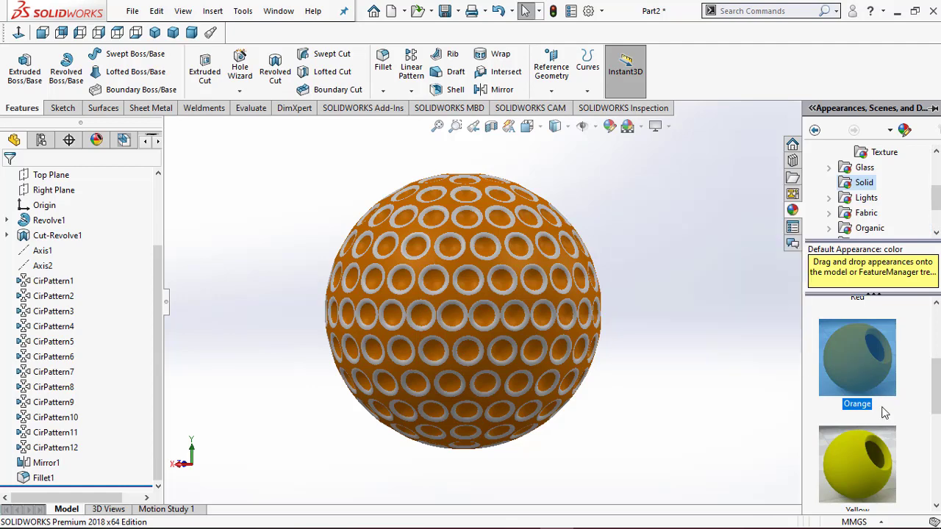
pyautogui.scroll(-6, 553, 330)
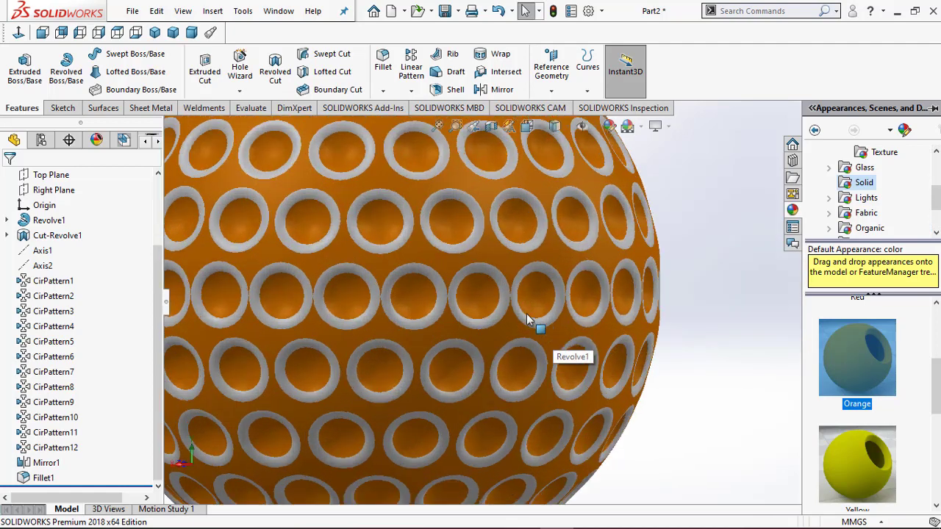
pyautogui.click(494, 304)
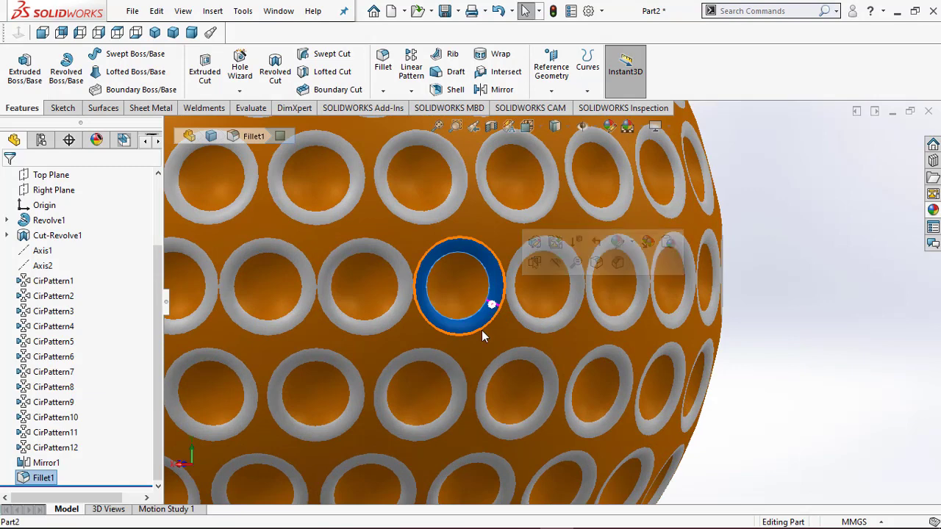
pyautogui.click(788, 341)
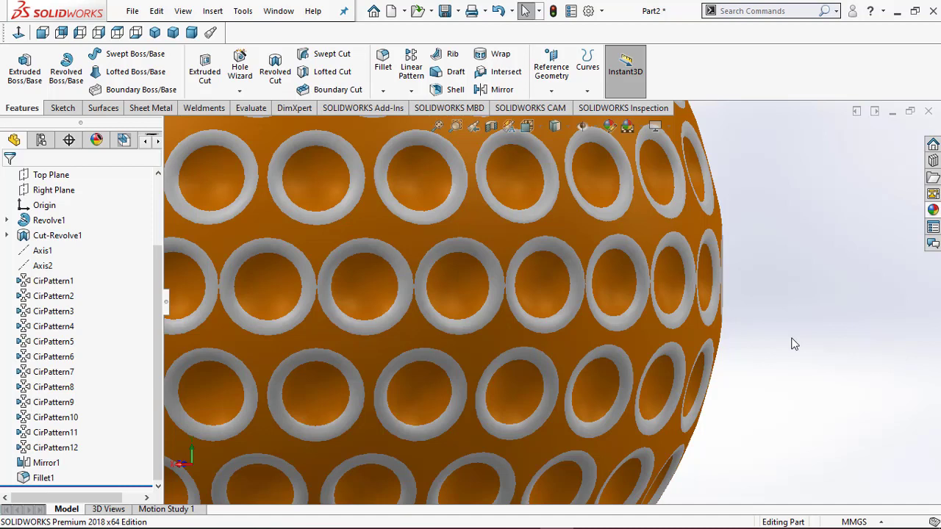
pyautogui.press('f')
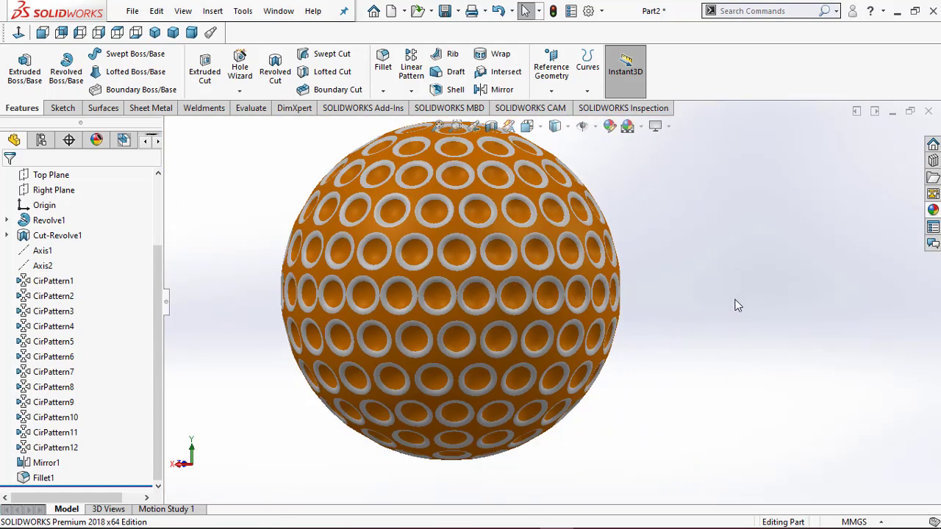
# Apply the solid Blue appearance to the whole ball with no feature selected
pyautogui.moveTo(22, 452)
pyautogui.click(933, 210)
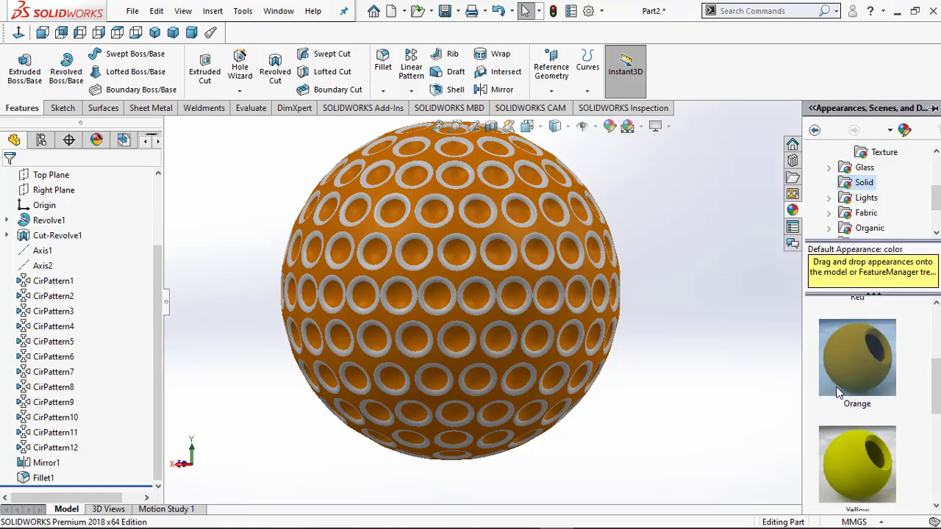
pyautogui.scroll(-5, 842, 403)
pyautogui.doubleClick(875, 382)
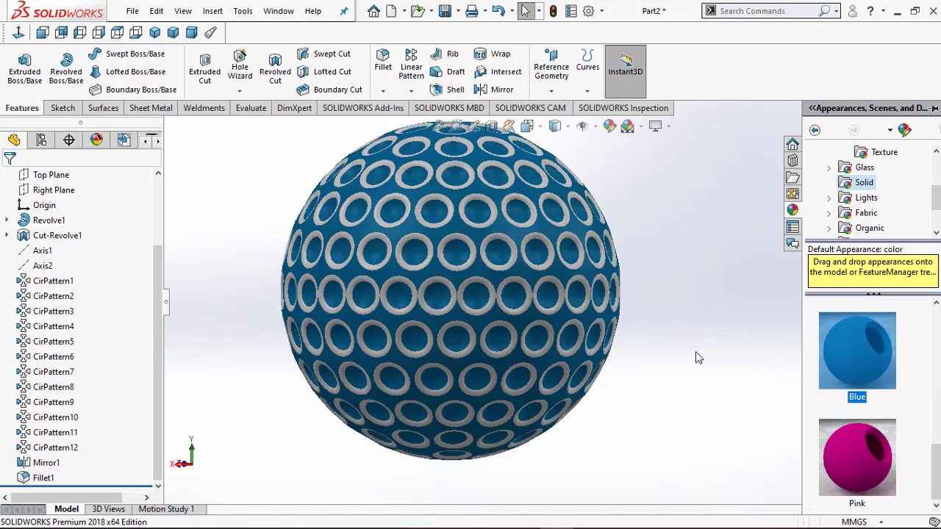
# Give the dimple-edge fillet, Fillet1, the solid Blue appearance and clear the selection
pyautogui.click(226, 426)
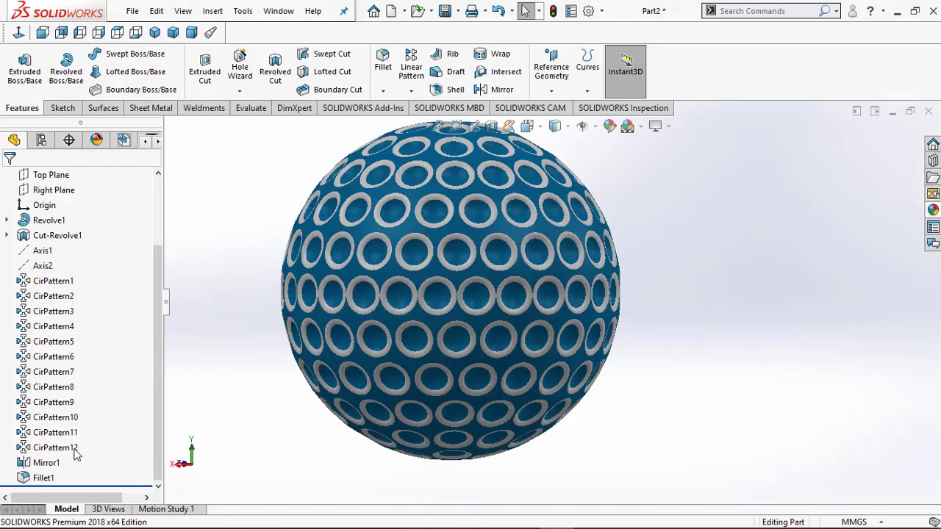
pyautogui.click(39, 479)
pyautogui.click(933, 210)
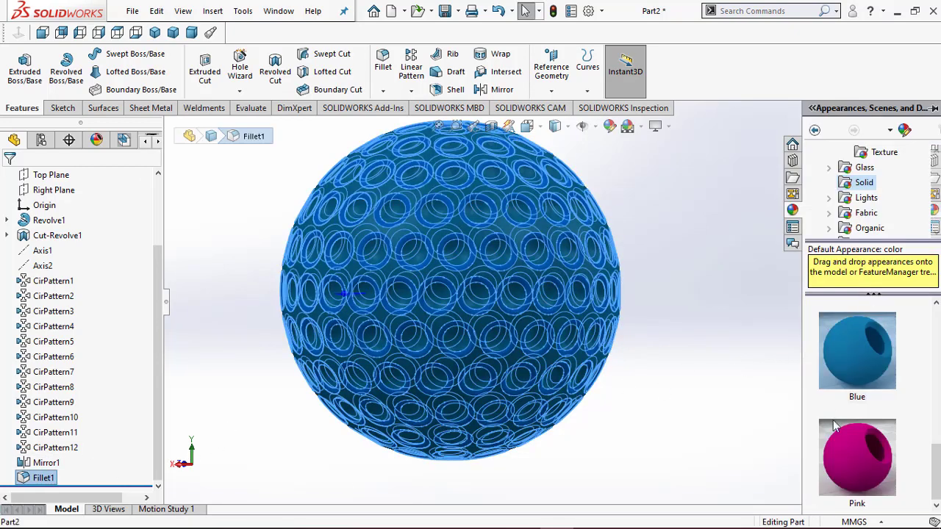
pyautogui.doubleClick(859, 356)
pyautogui.click(689, 343)
pyautogui.moveTo(689, 343); pyautogui.dragTo(654, 412, button='middle')
pyautogui.scroll(3, 654, 411)
pyautogui.scroll(-3, 486, 265)
pyautogui.moveTo(510, 322)
pyautogui.mouseDown(button='middle')
pyautogui.moveTo(572, 335)
pyautogui.moveTo(505, 351)
pyautogui.moveTo(522, 335)
pyautogui.moveTo(548, 332)
pyautogui.mouseUp(button='middle')
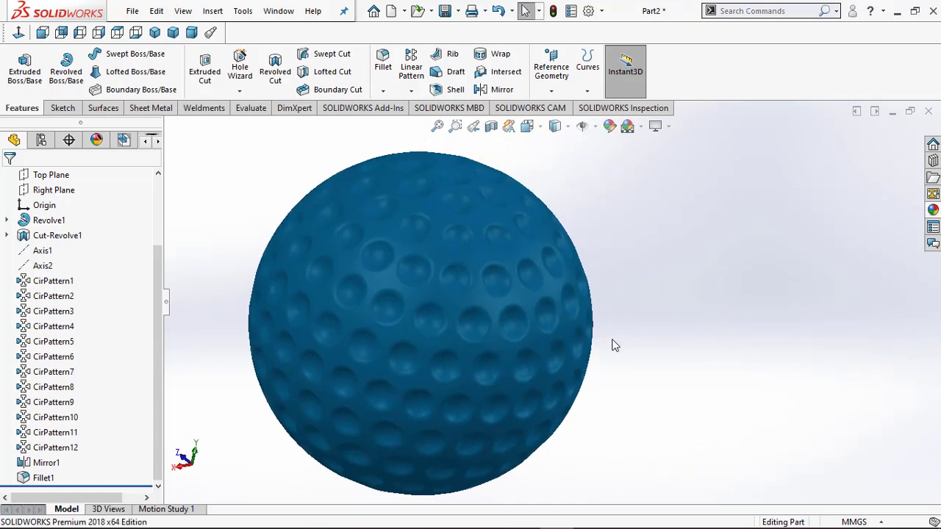
pyautogui.moveTo(613, 345)
pyautogui.mouseDown(button='middle')
pyautogui.moveTo(475, 350)
pyautogui.moveTo(413, 342)
pyautogui.moveTo(402, 317)
pyautogui.moveTo(451, 263)
pyautogui.moveTo(504, 282)
pyautogui.moveTo(471, 310)
pyautogui.moveTo(695, 337)
pyautogui.mouseUp(button='middle')
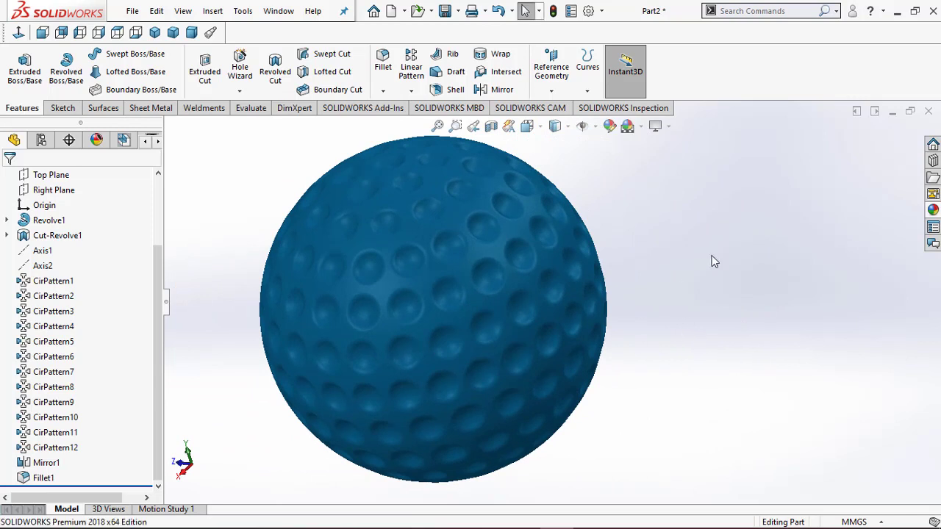
pyautogui.click(761, 516)
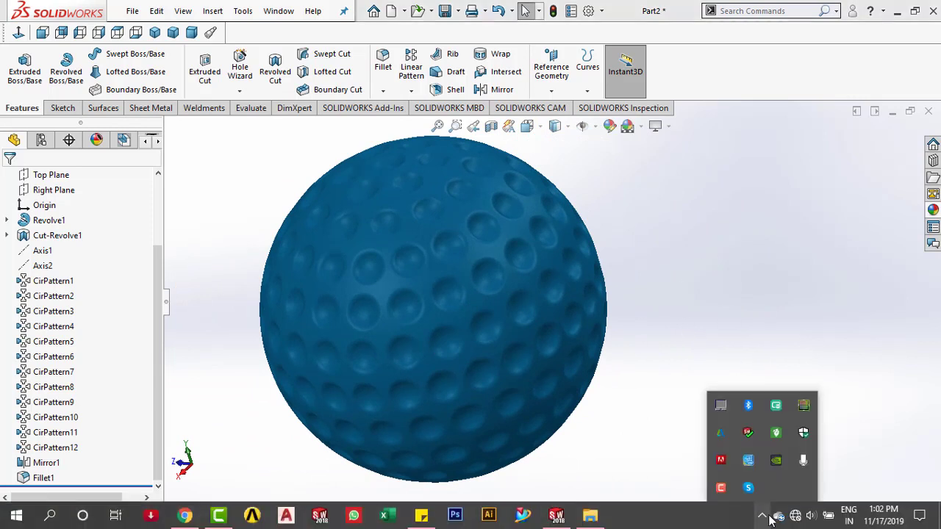
pyautogui.click(721, 489)
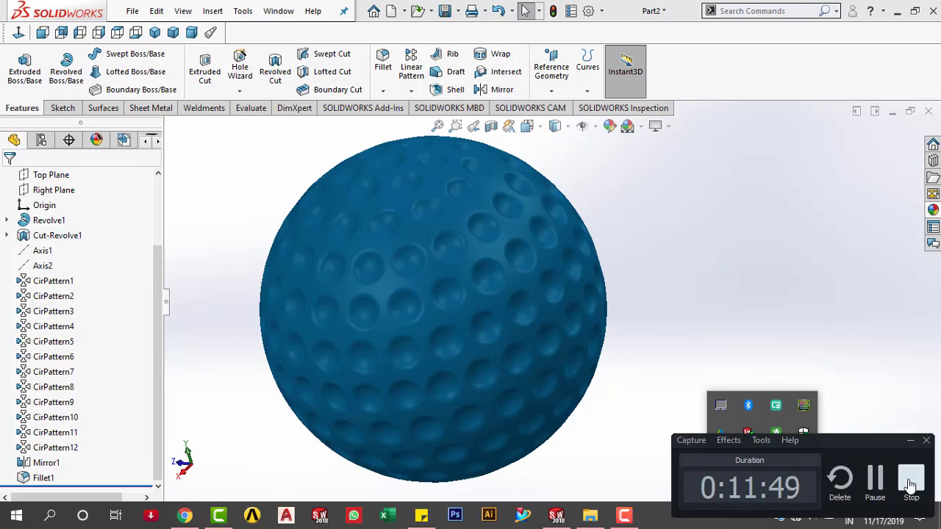